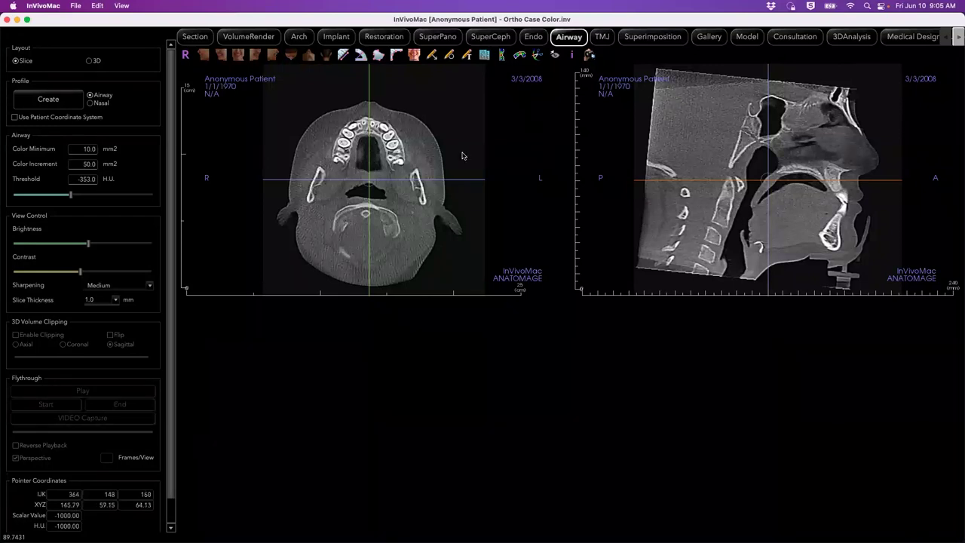
Align the sagittal slice line with the facial midline and create an airway profile traced down the pharynx in the sagittal slice.
left_click_drag(370, 106, 368, 110)
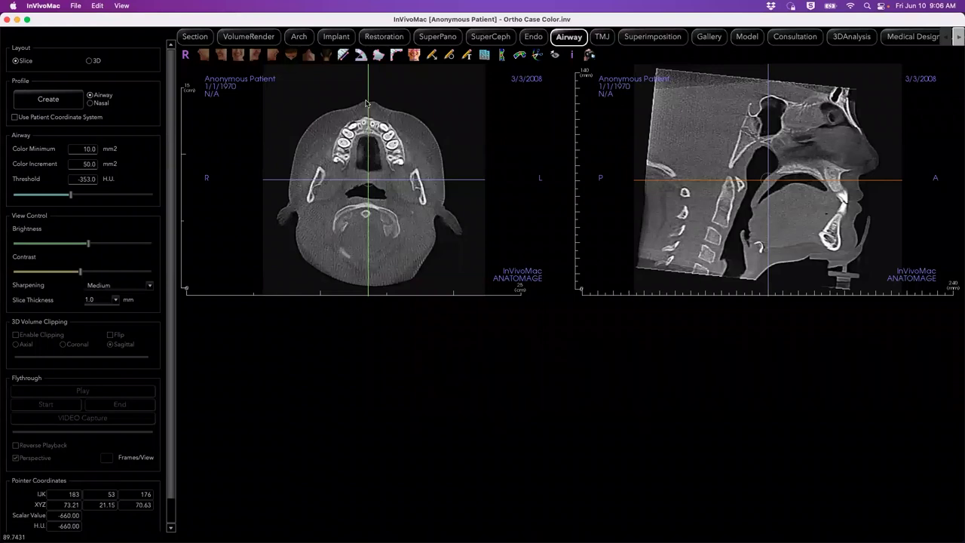
scroll(377, 124, "down", 5)
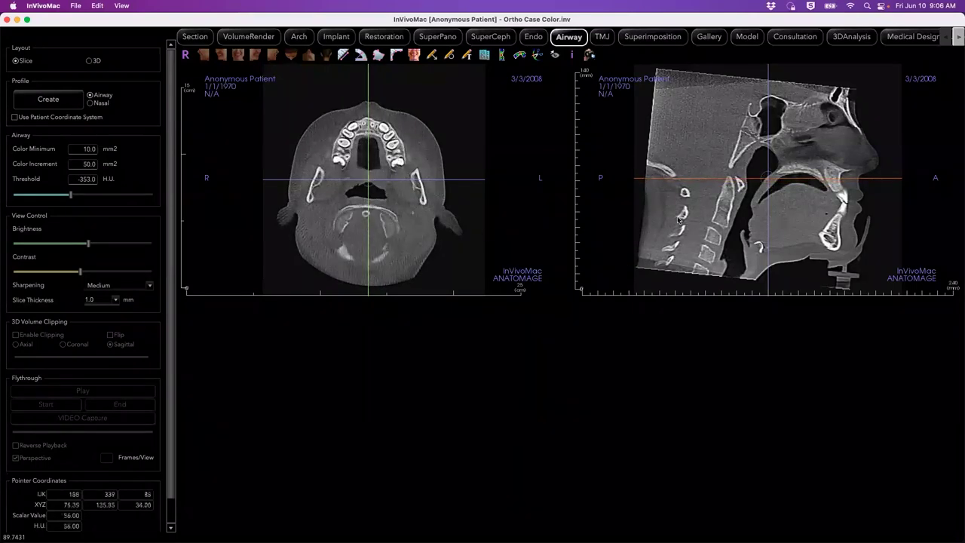
scroll(637, 240, "down", 3)
left_click(53, 104)
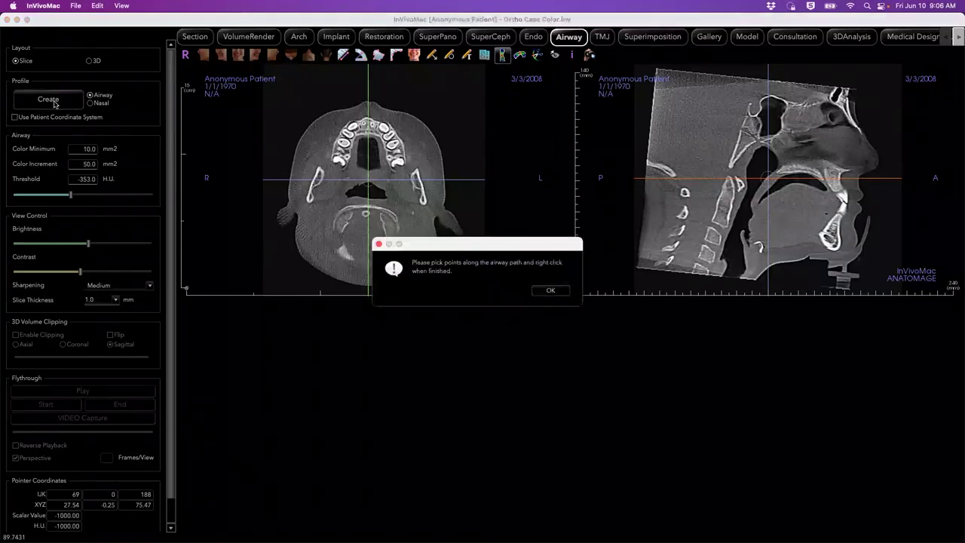
left_click_drag(494, 252, 470, 254)
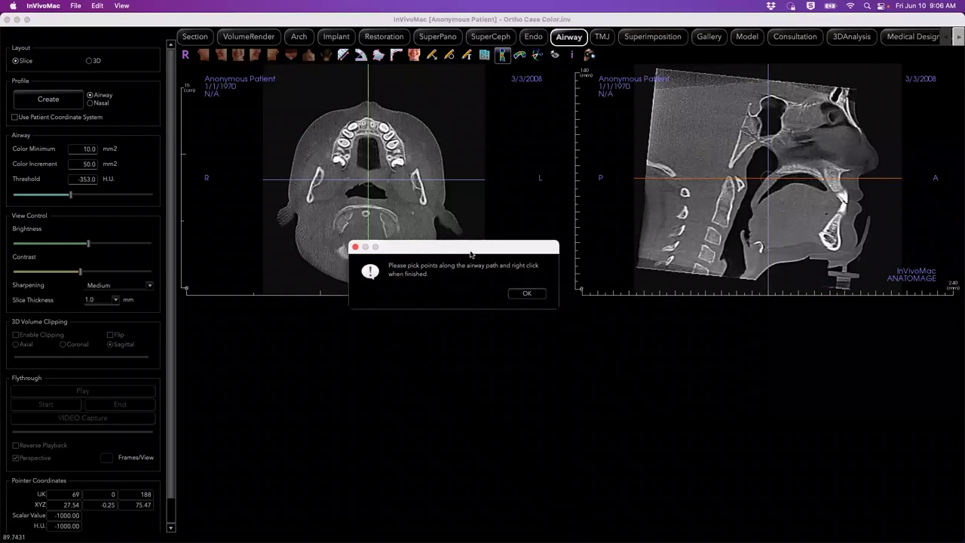
left_click(527, 294)
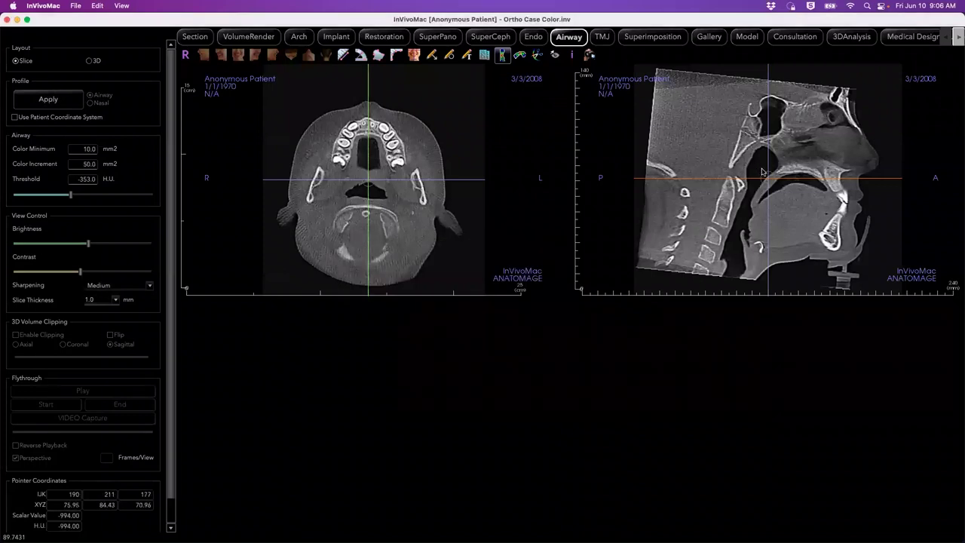
left_click_drag(761, 172, 737, 237)
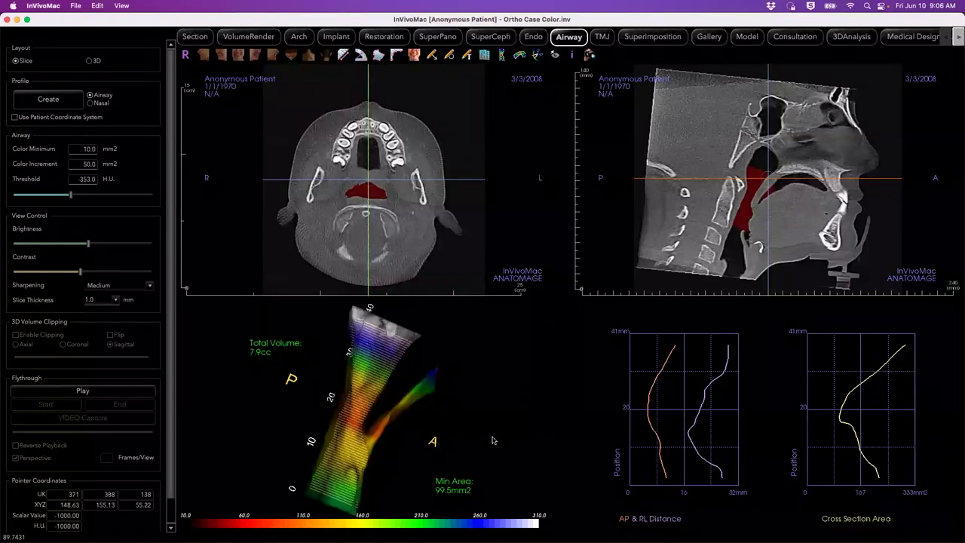
Move the Min Area label up beside the airway model and mark the narrow mid-airway level on the AP and RL distance graph.
left_click_drag(452, 486, 469, 419)
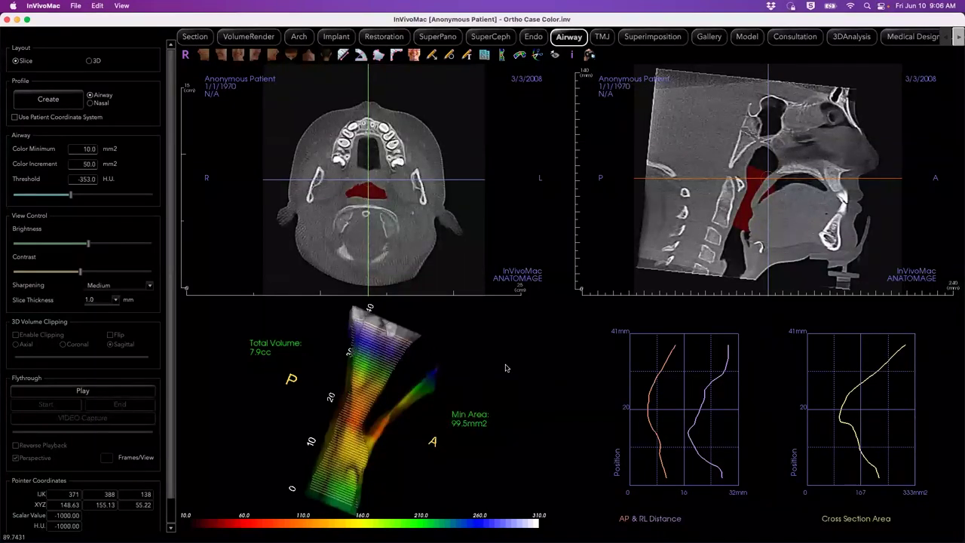
left_click_drag(380, 344, 365, 382)
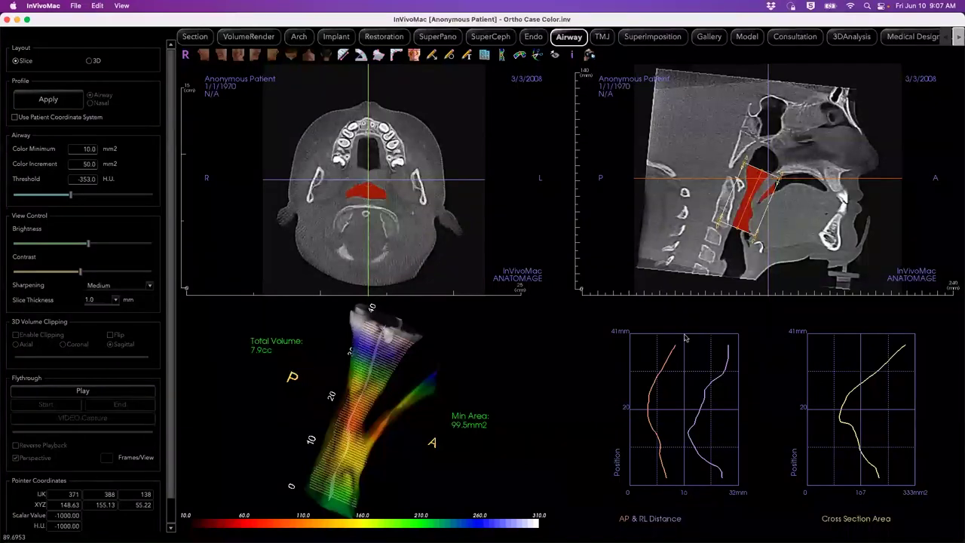
left_click(649, 411)
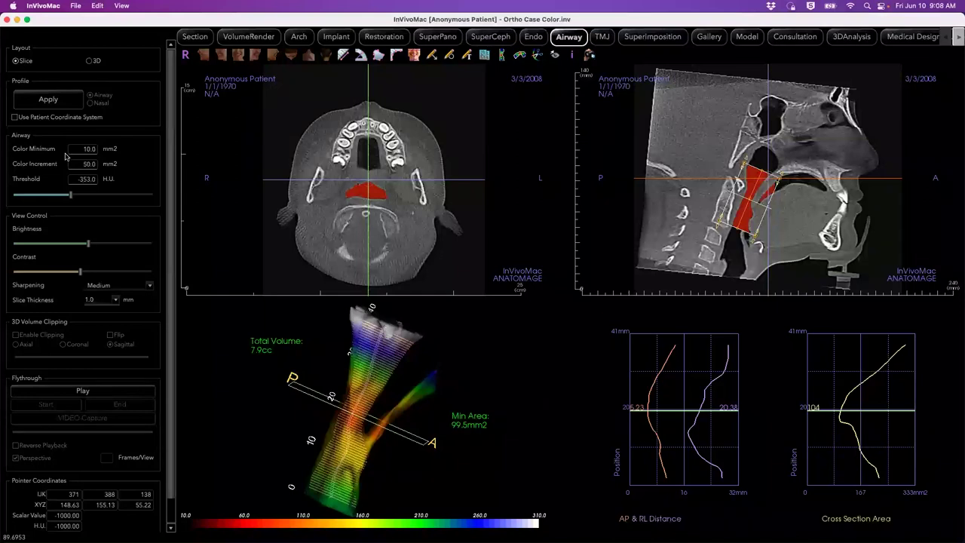
Set the airway Color Minimum to 0 mm2, and restore it to 10 mm2.
left_click_drag(78, 149, 99, 150)
type("0")
key("Return")
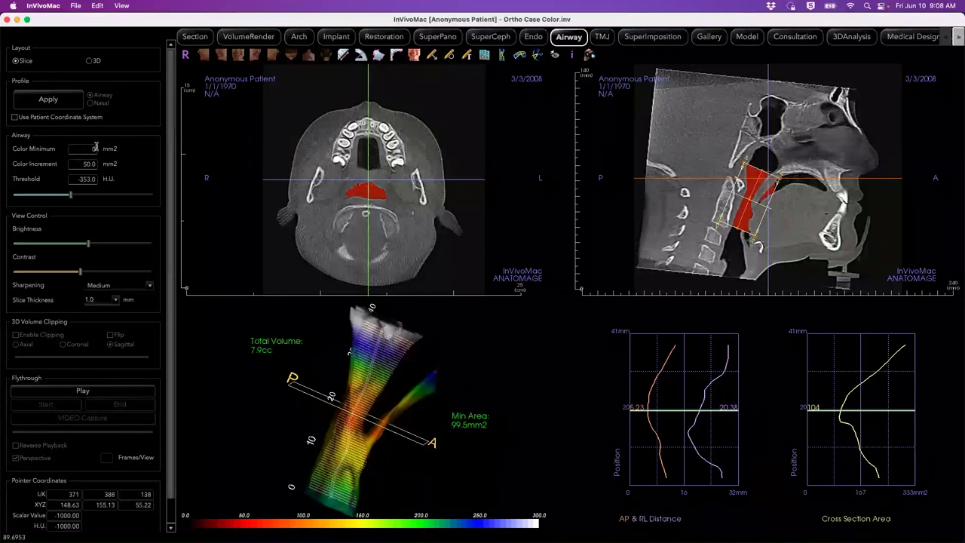
double_click(95, 149)
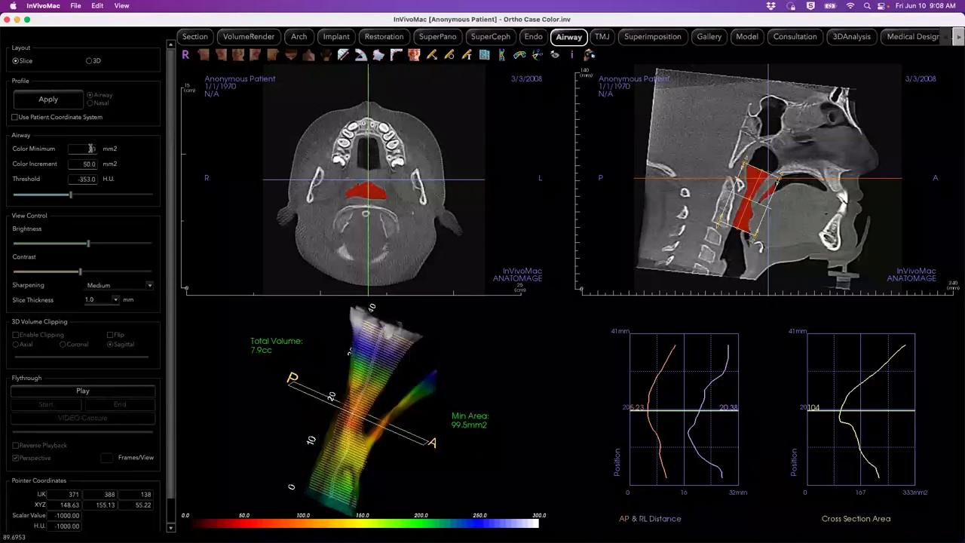
type("10")
key("Return")
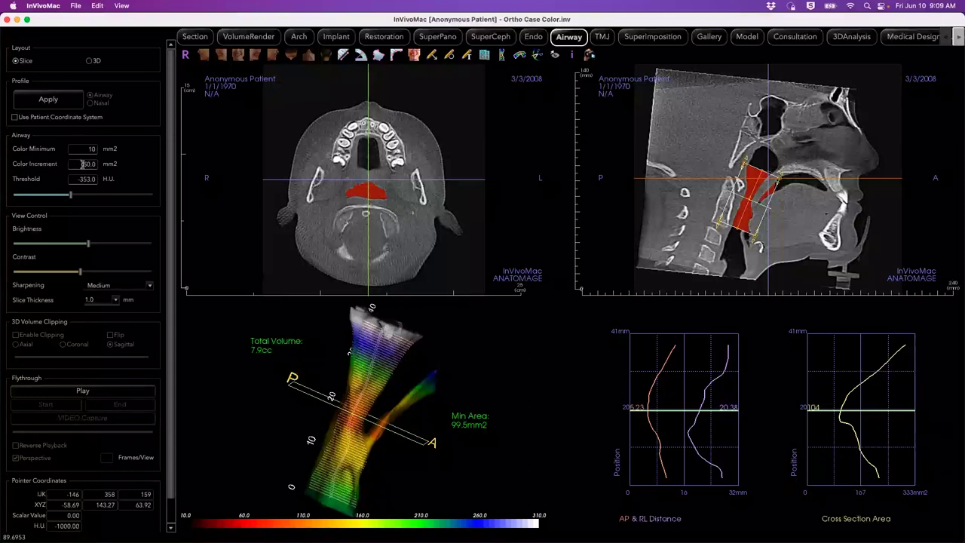
Set the airway Color Increment to 75 mm2, and restore it to 50 mm2.
left_click_drag(82, 164, 108, 166)
type("75")
key("Return")
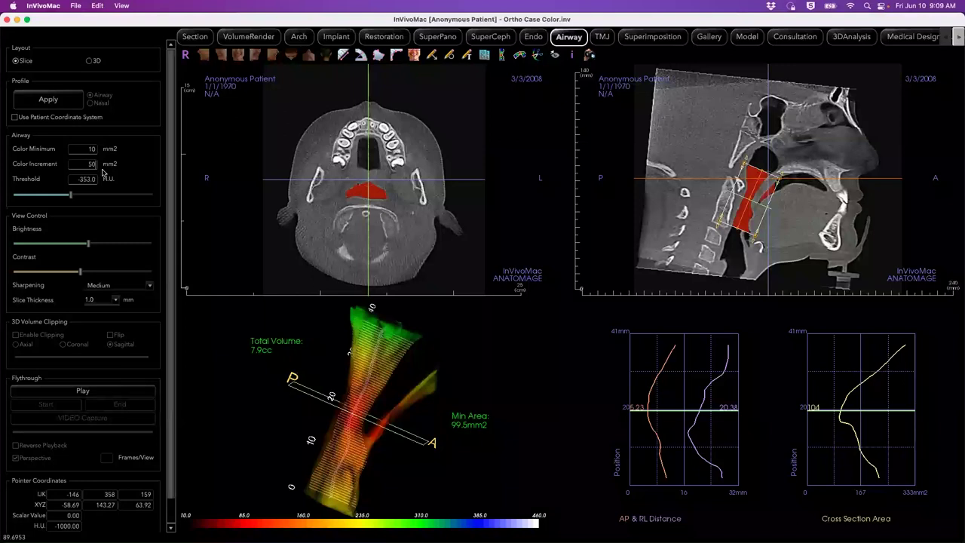
key("Return")
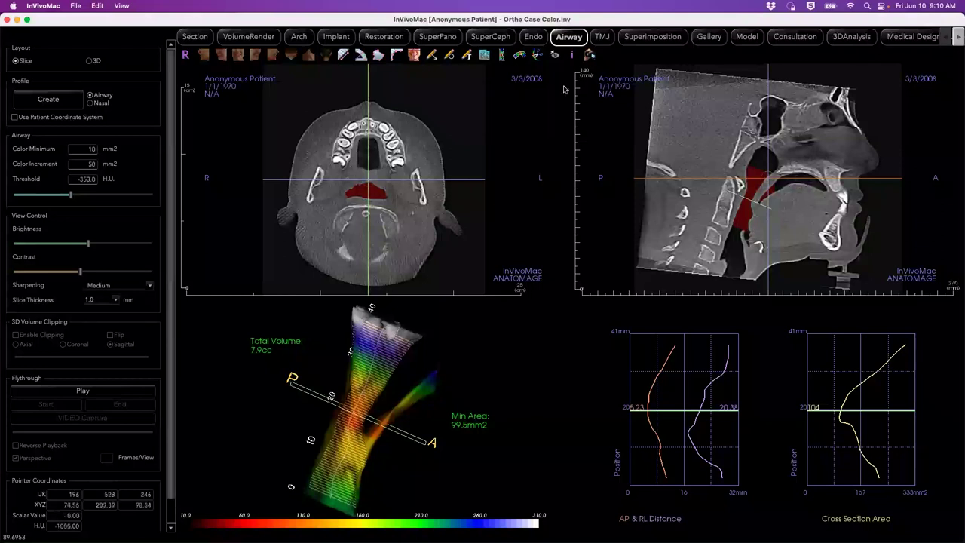
Sculpt the forward oral branch out of the airway volume in the 3D layout and return to the Slice layout.
left_click(537, 56)
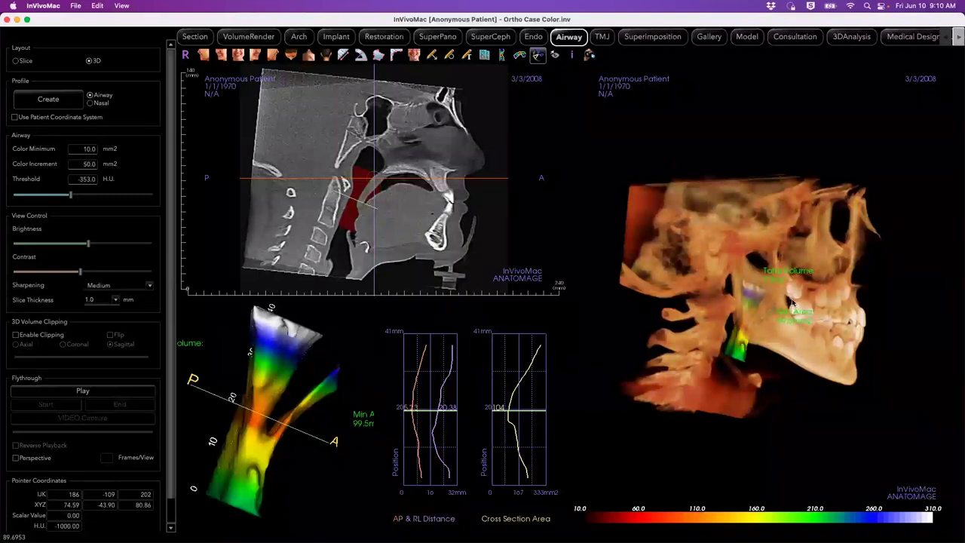
mouse_move(784, 298)
left_mouse_down()
mouse_move(761, 309)
mouse_move(751, 340)
left_mouse_up()
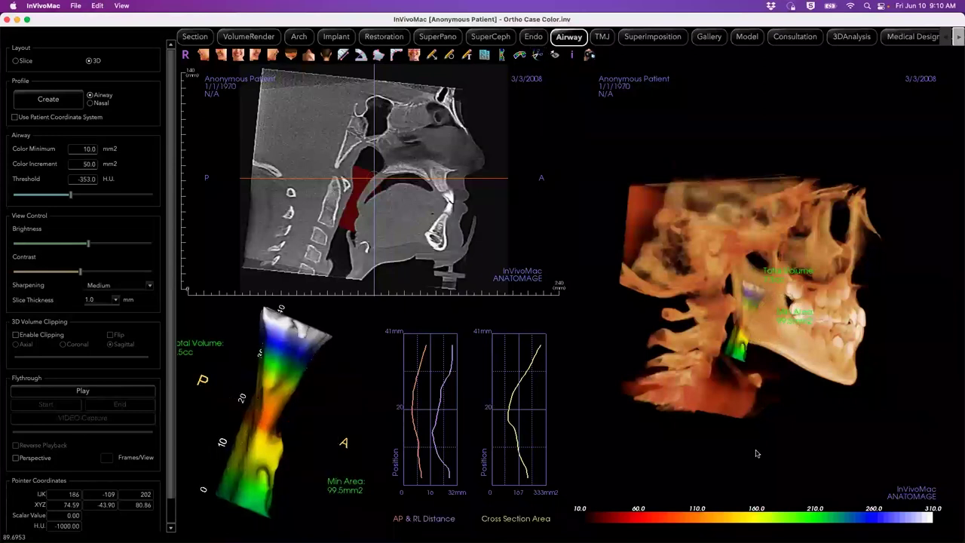
left_click(17, 61)
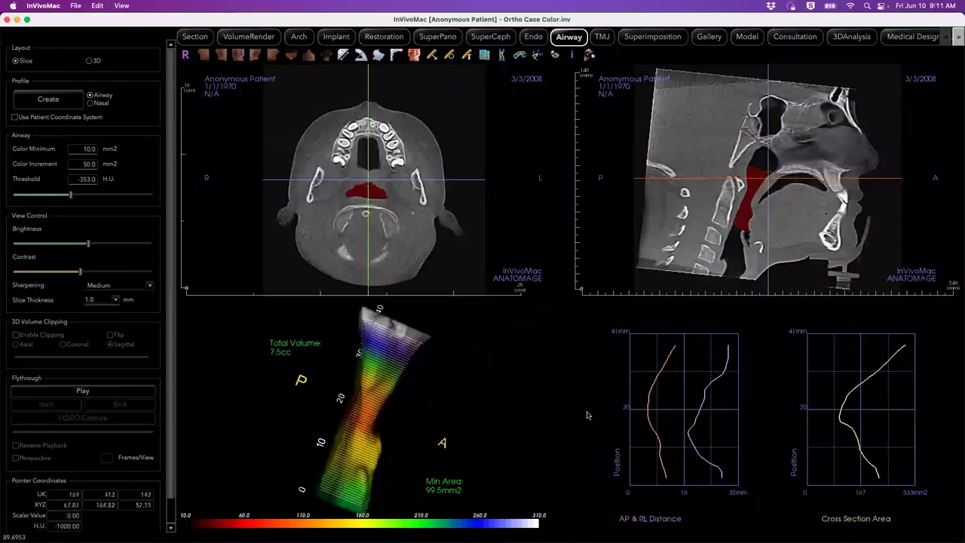
mouse_move(393, 407)
left_mouse_down()
mouse_move(379, 406)
mouse_move(402, 407)
left_mouse_up()
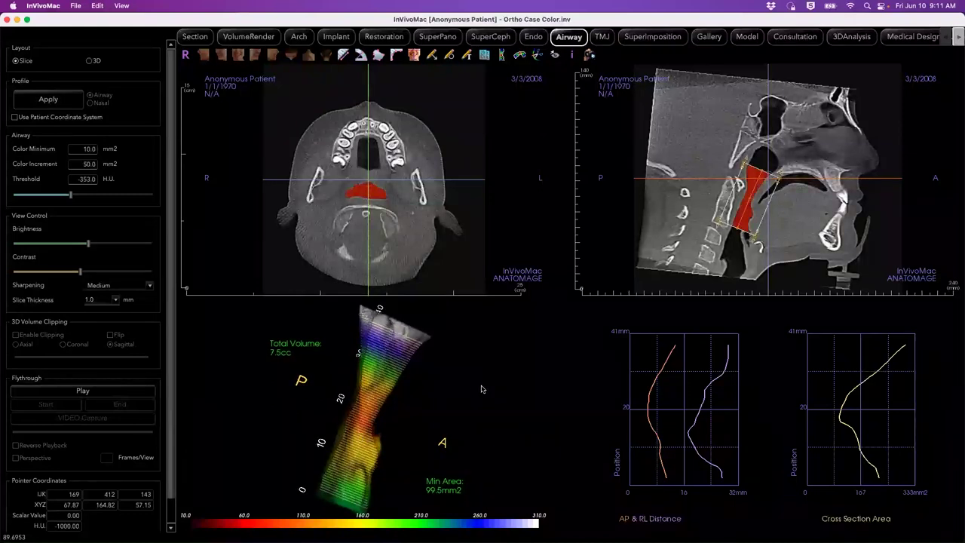
left_click(98, 5)
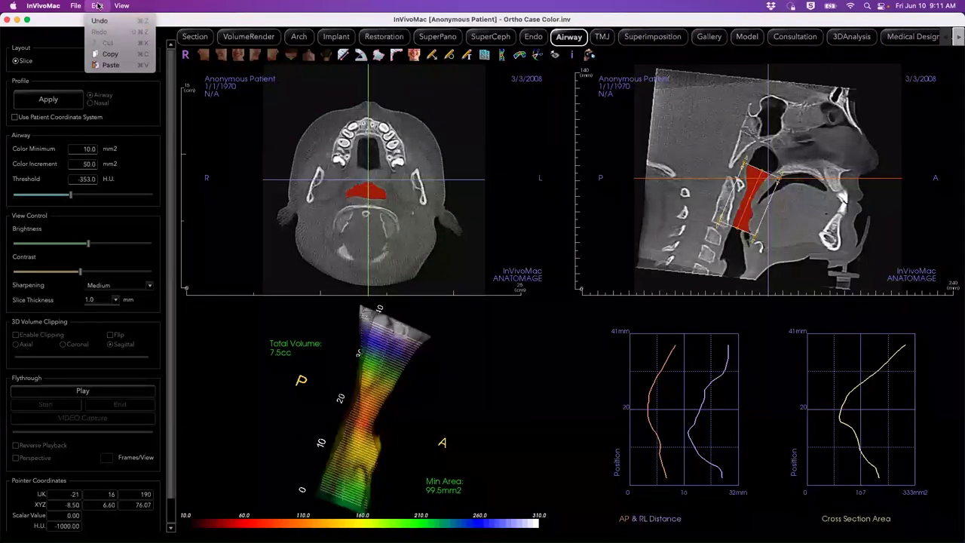
left_click(98, 5)
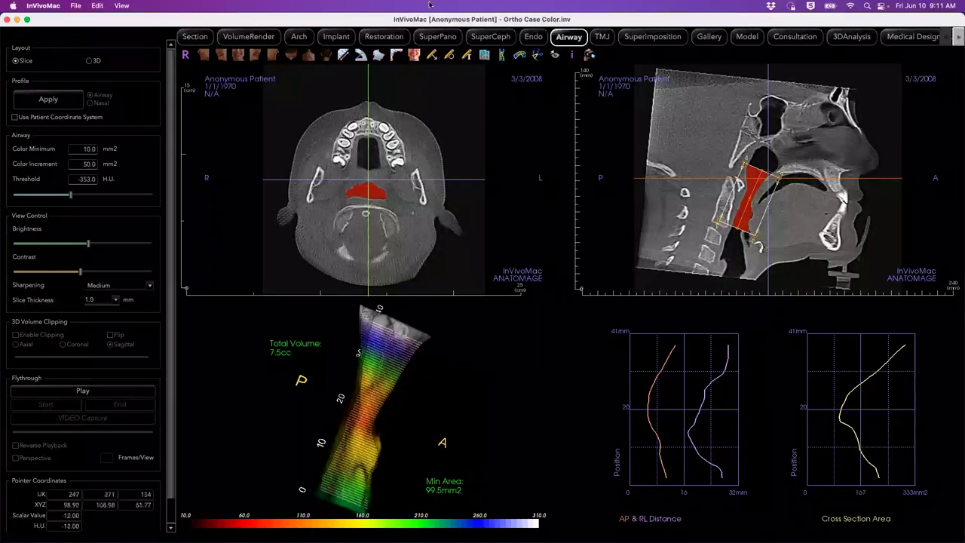
In the TMJ module, adjust the patient range so its upper limit crosses the upper skull and its lower limit the back teeth.
left_click(601, 37)
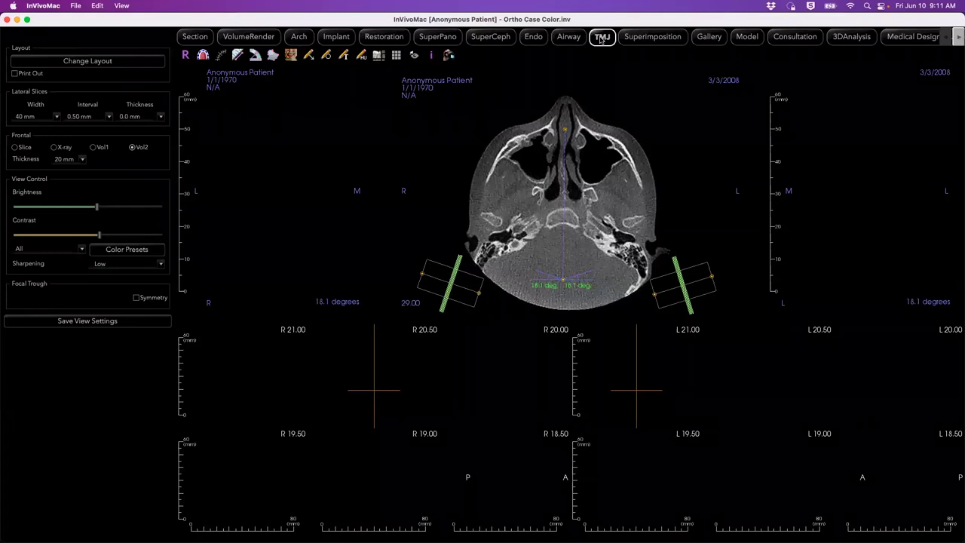
left_click(290, 56)
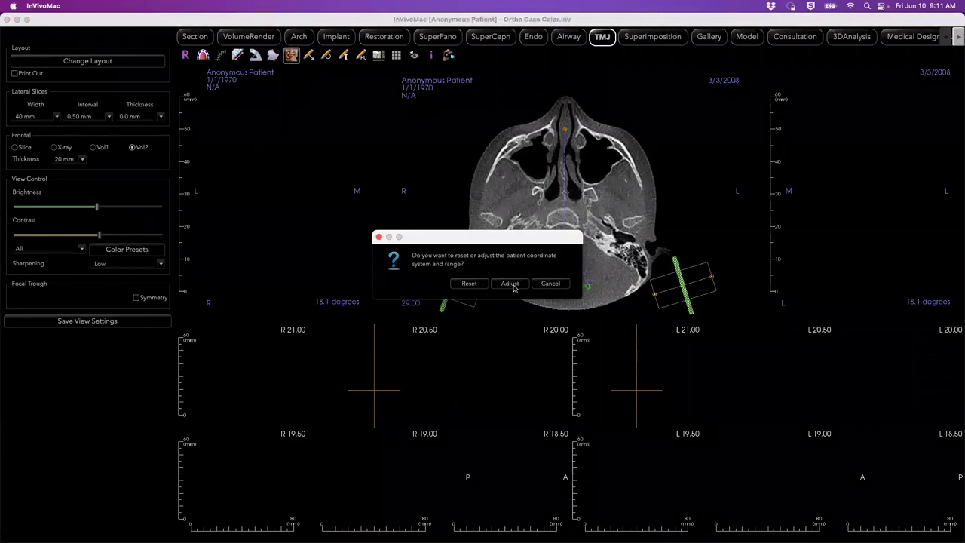
left_click(510, 284)
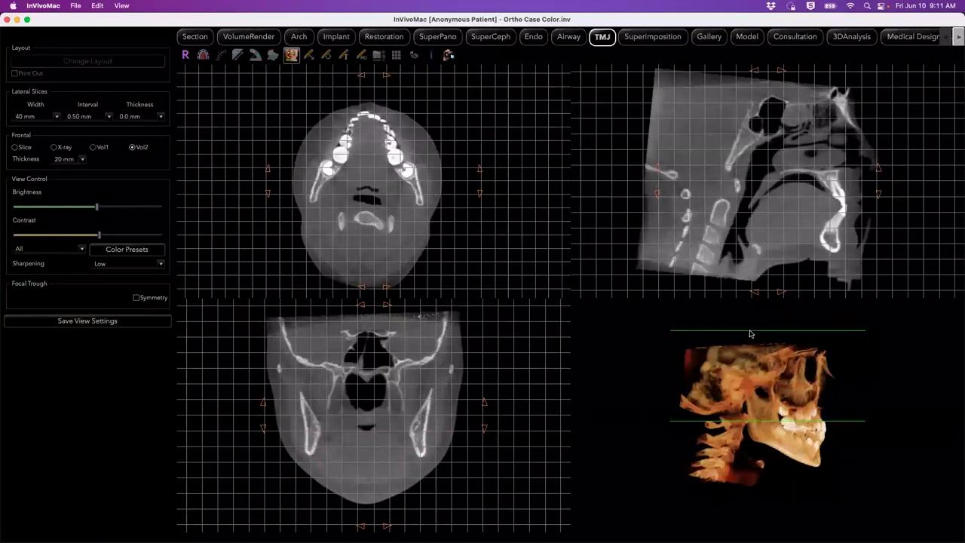
left_click_drag(751, 333, 751, 371)
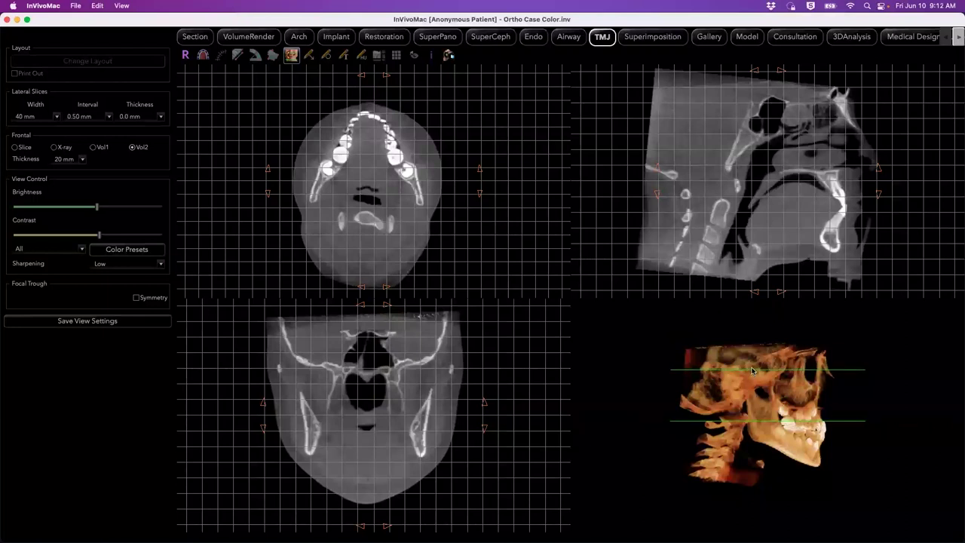
left_click_drag(785, 422, 787, 425)
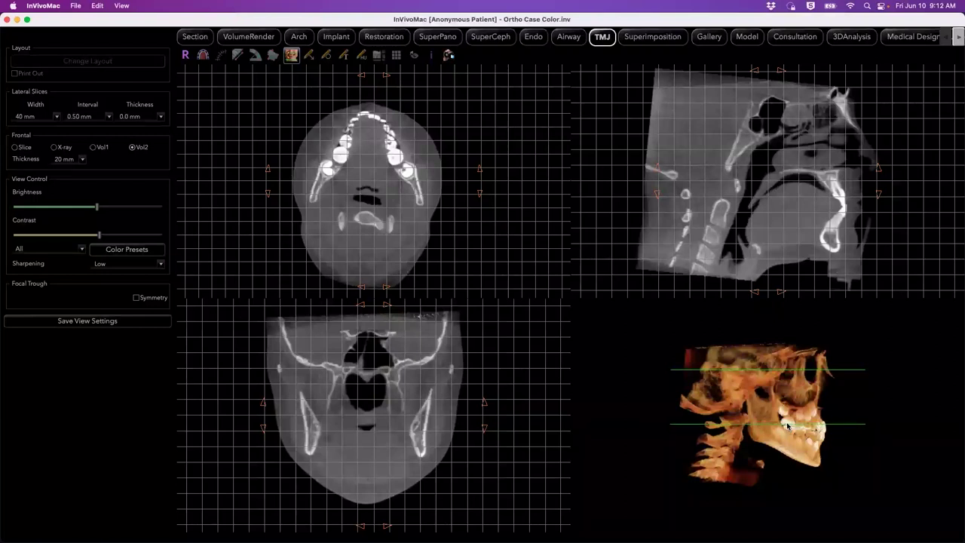
left_click(291, 56)
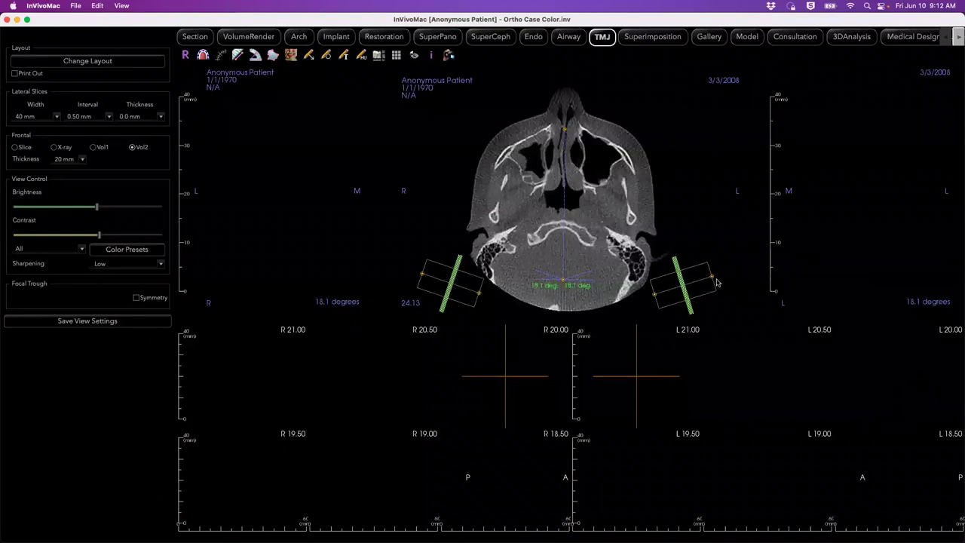
Recreate the right focal trough across the right condyle on an axial slice that shows both condyles.
mouse_move(460, 288)
left_mouse_down()
mouse_move(477, 273)
mouse_move(460, 283)
left_mouse_up()
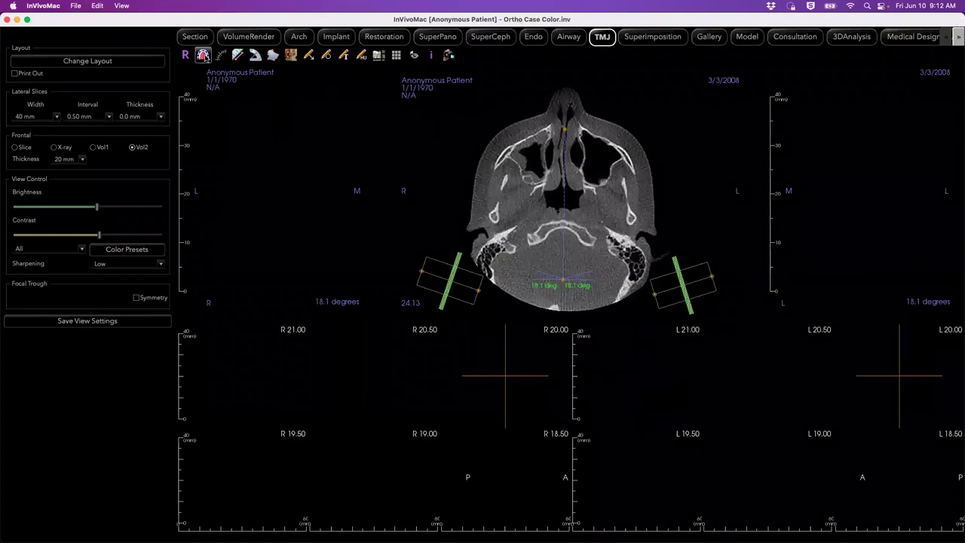
left_click(203, 60)
scroll(520, 205, "up", 10)
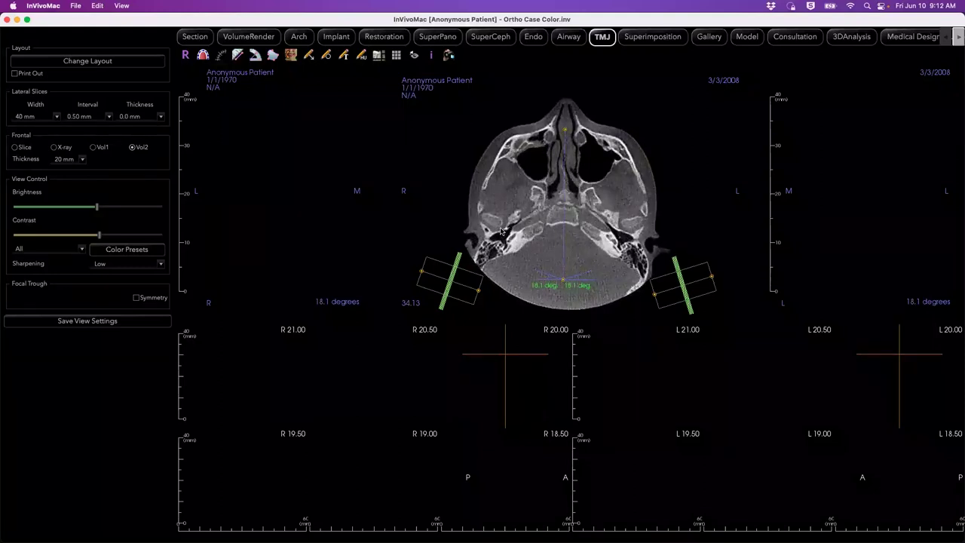
scroll(501, 231, "down", 1)
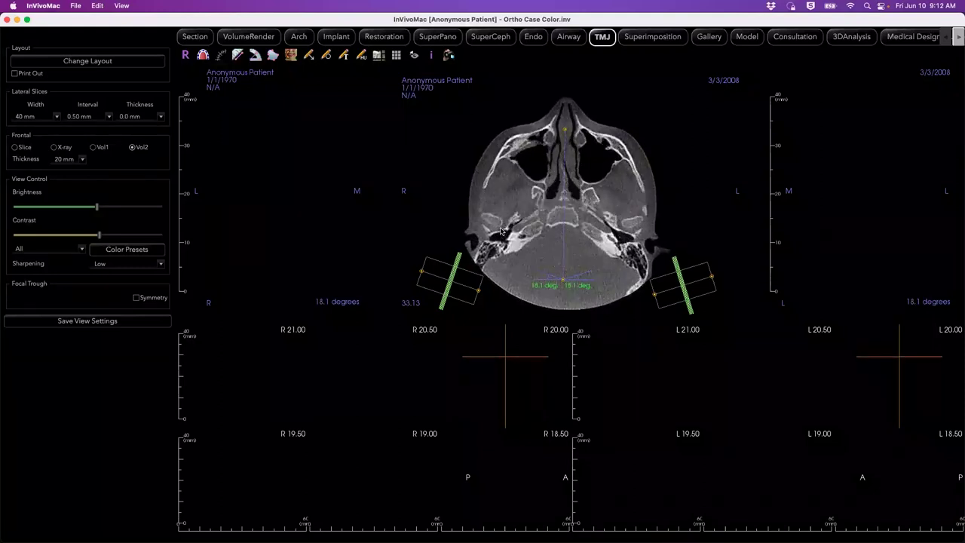
left_click(204, 57)
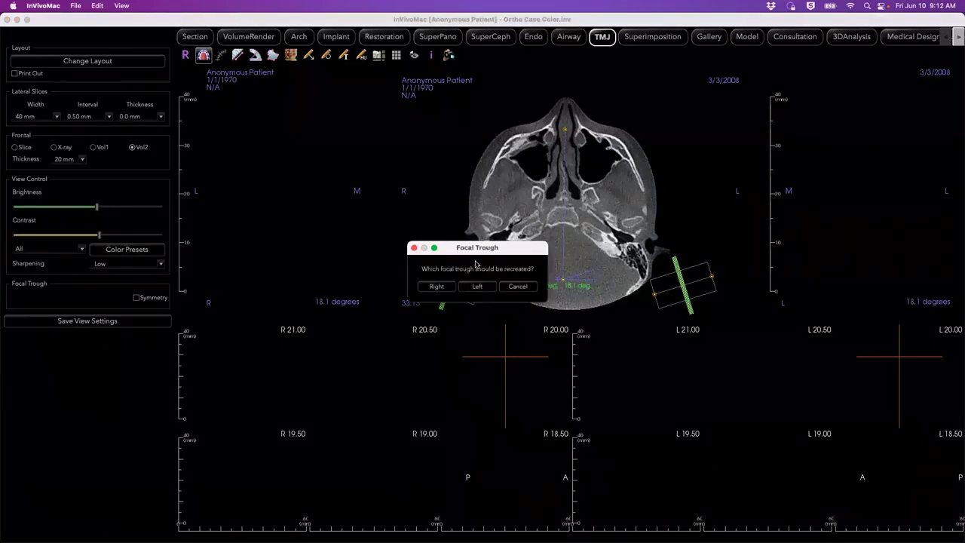
left_click_drag(478, 253, 368, 242)
left_click(326, 276)
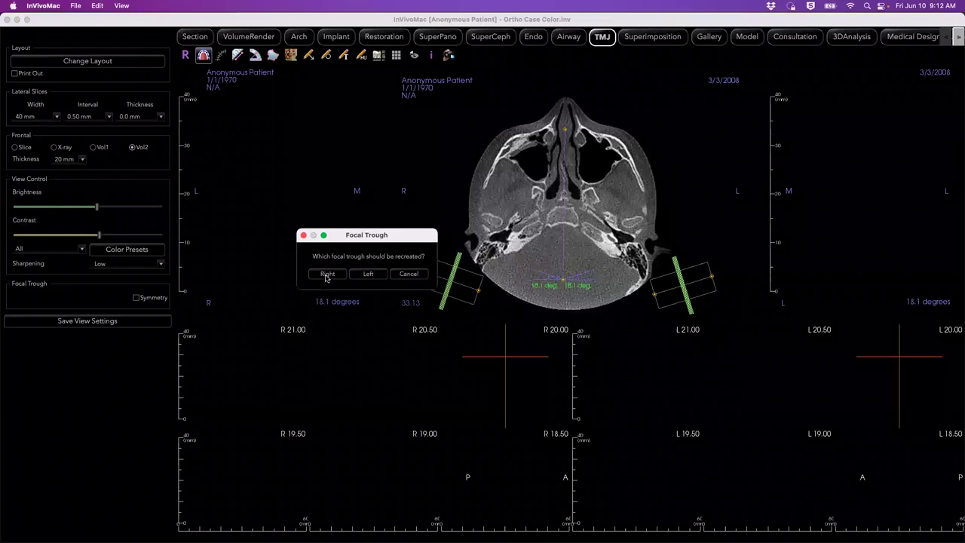
left_click(478, 216)
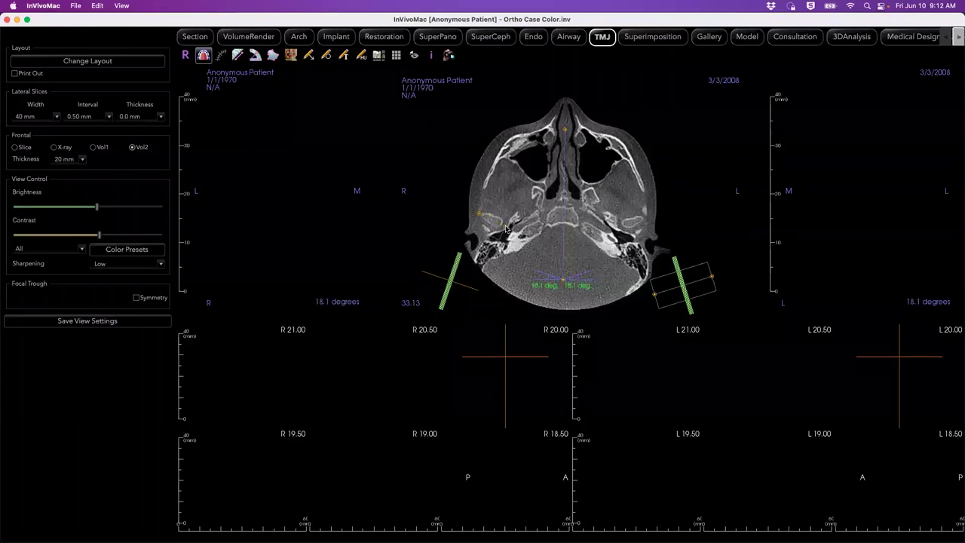
left_click(505, 226)
left_click(520, 236)
left_click(518, 236)
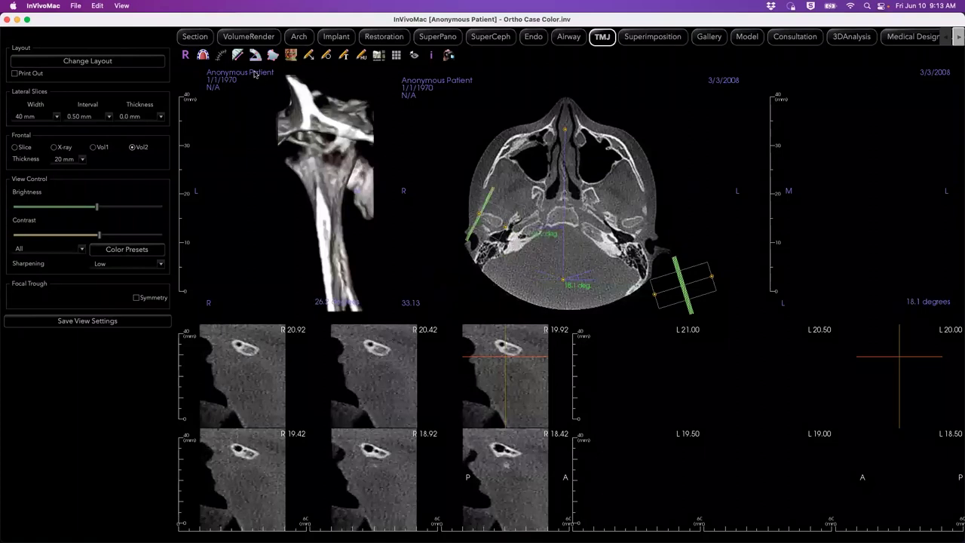
Recreate the left focal trough across the left condyle on the axial slice, and slightly raise the brightness of the condyle volumes.
left_click(203, 55)
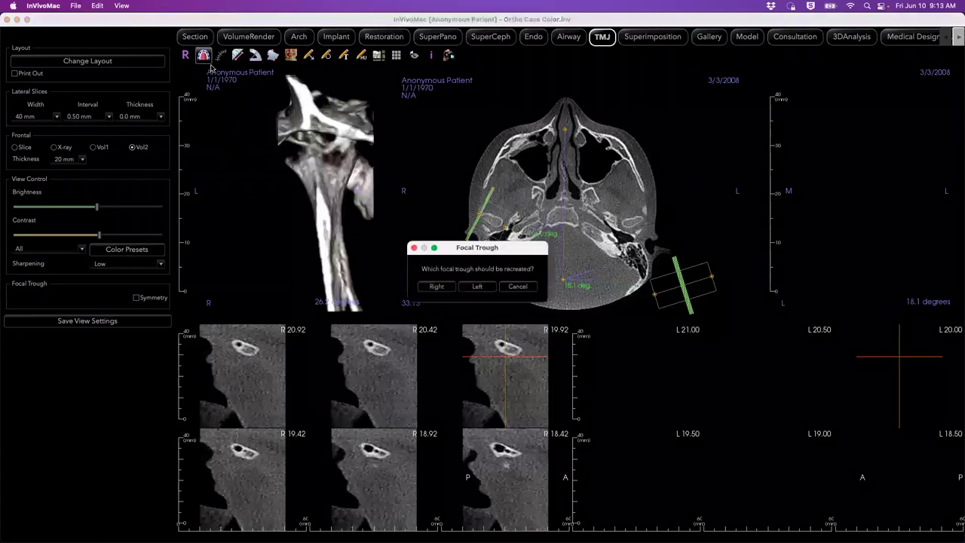
left_click(478, 286)
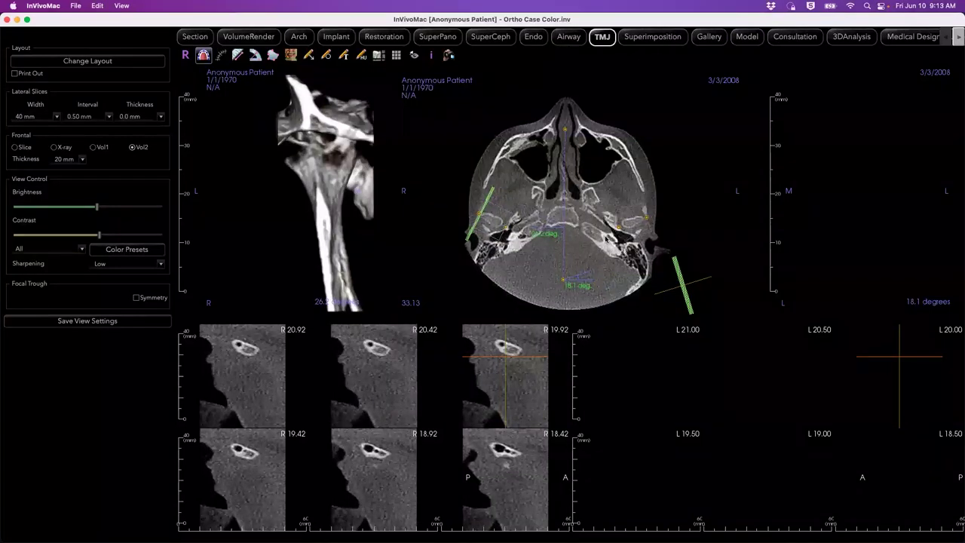
left_click(608, 251)
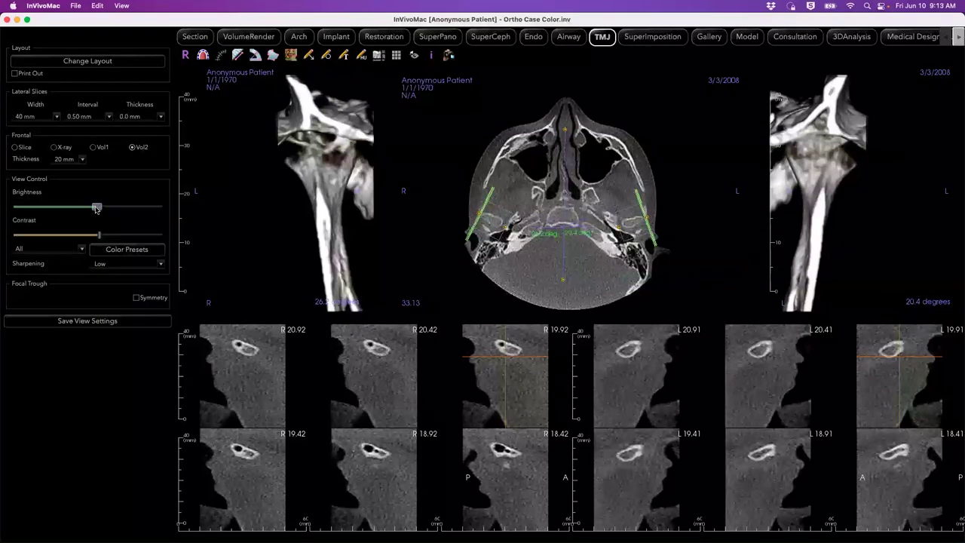
left_click_drag(96, 209, 99, 208)
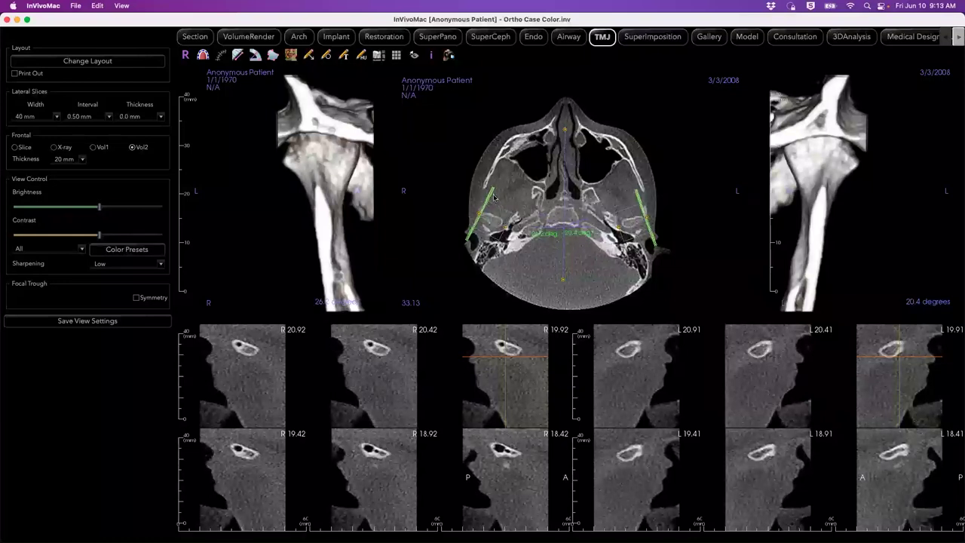
Shift the lateral slice positions of the right and left focal troughs medially so they pass through both condyles.
left_click_drag(492, 196, 501, 198)
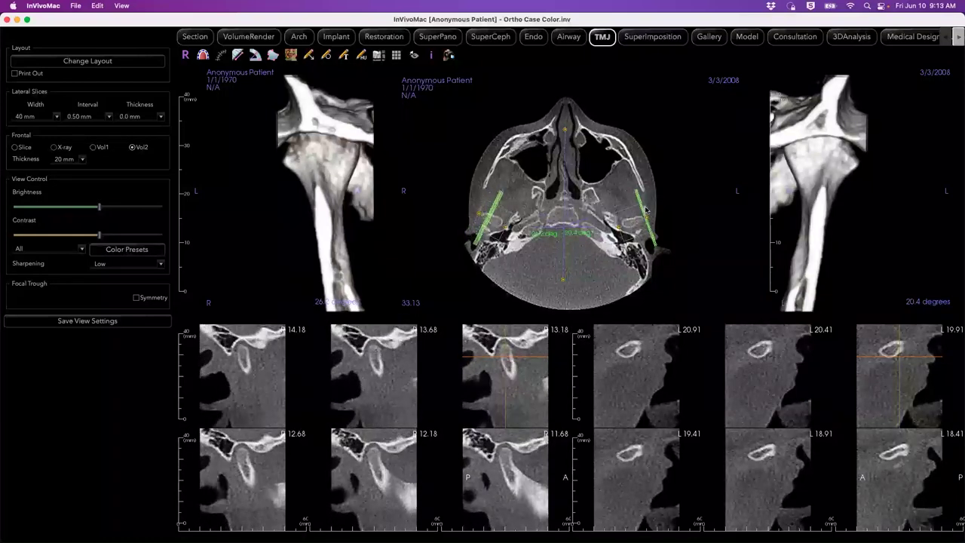
left_click_drag(639, 197, 625, 197)
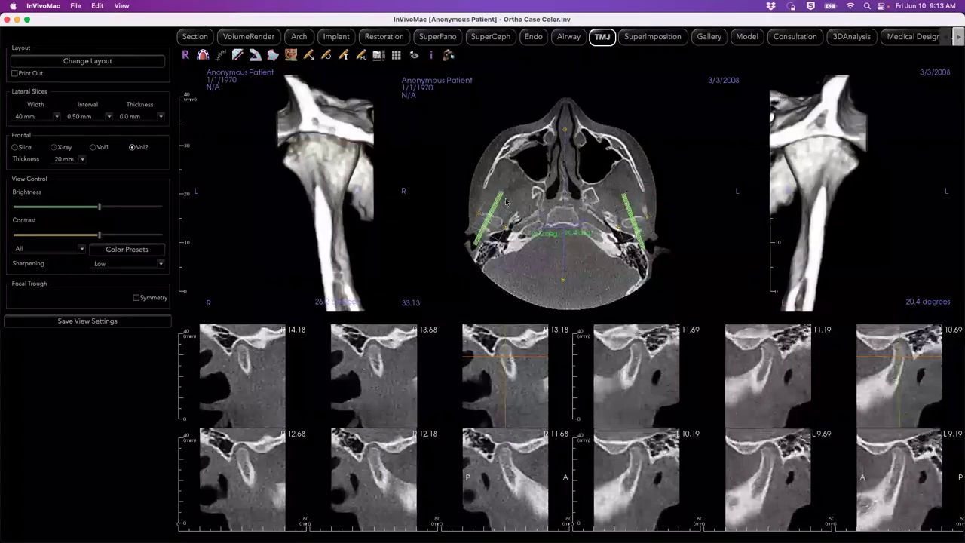
left_click_drag(501, 198, 504, 197)
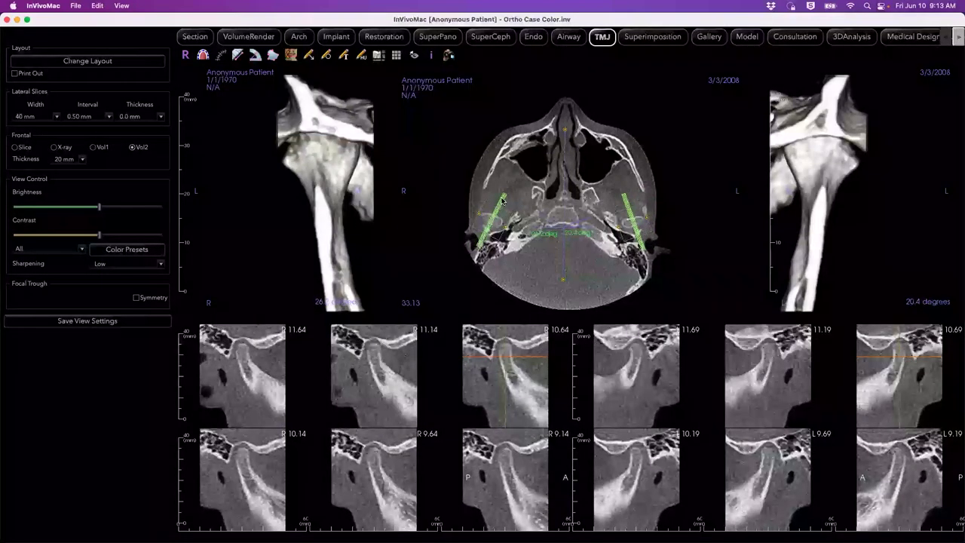
Tilt the right condyle volume, switch the frontal views to Slice, and step through the lateral slices of both condyles.
left_click_drag(337, 178, 334, 220)
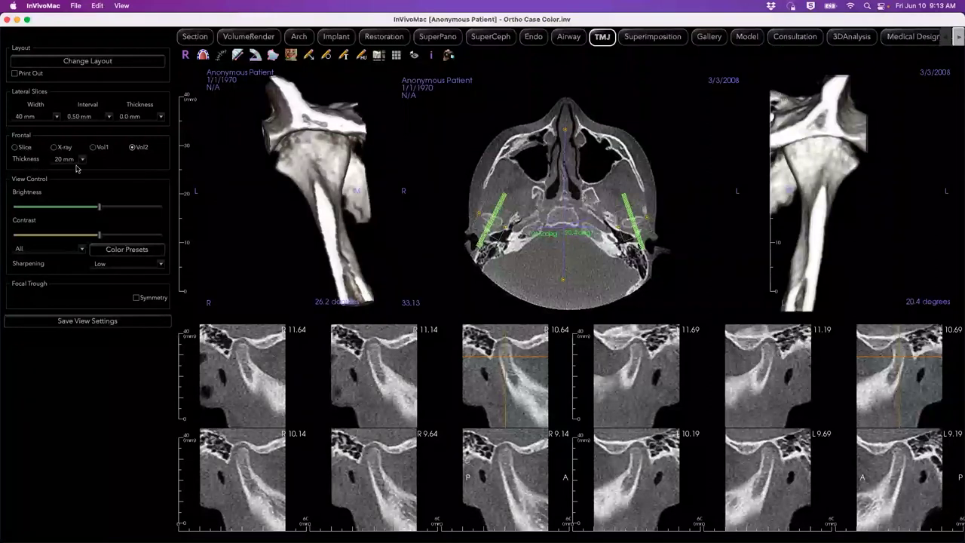
left_click(22, 148)
scroll(305, 201, "down", 5)
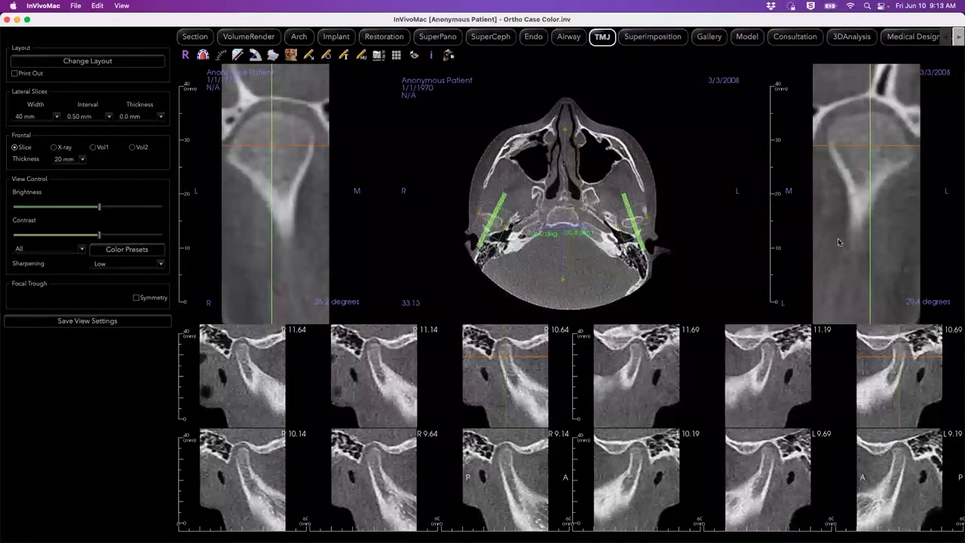
scroll(838, 242, "down", 5)
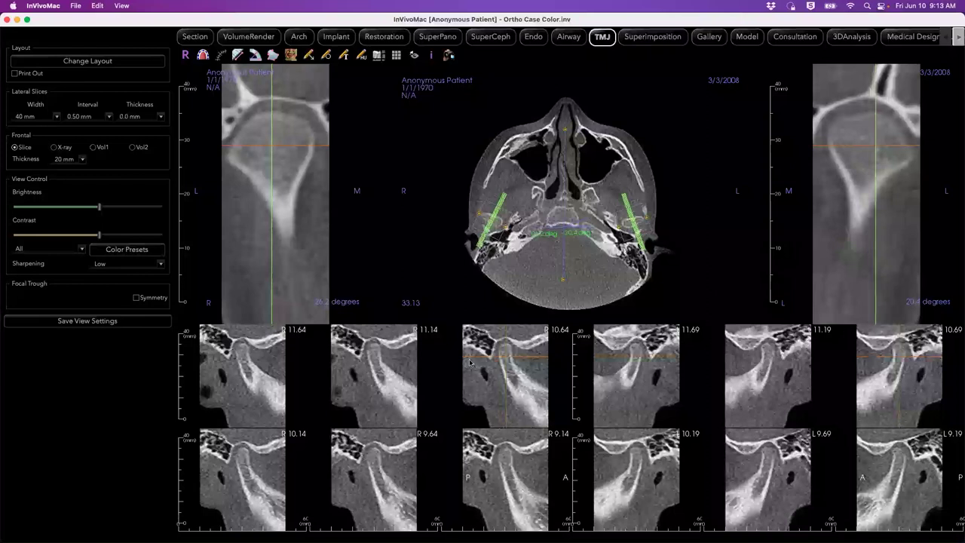
scroll(374, 388, "down", 3)
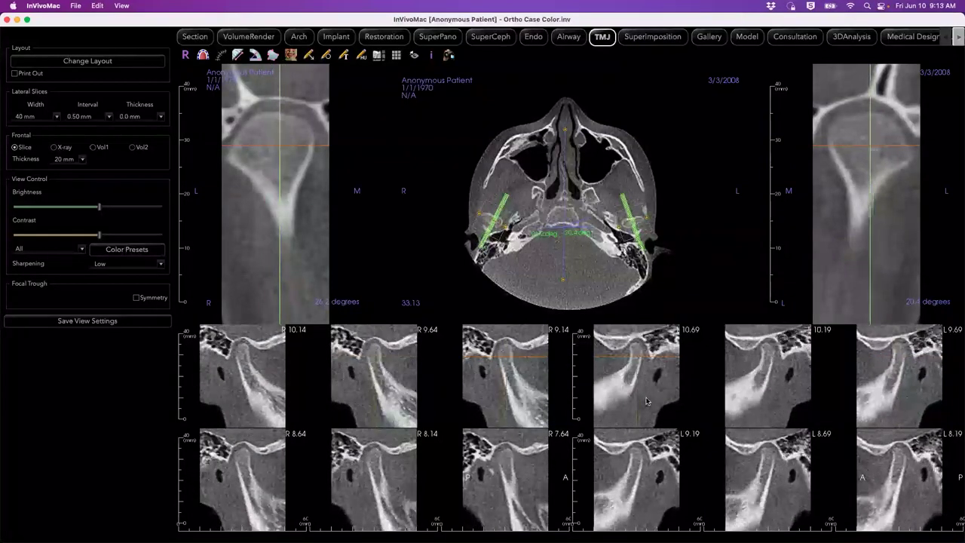
scroll(644, 401, "down", 2)
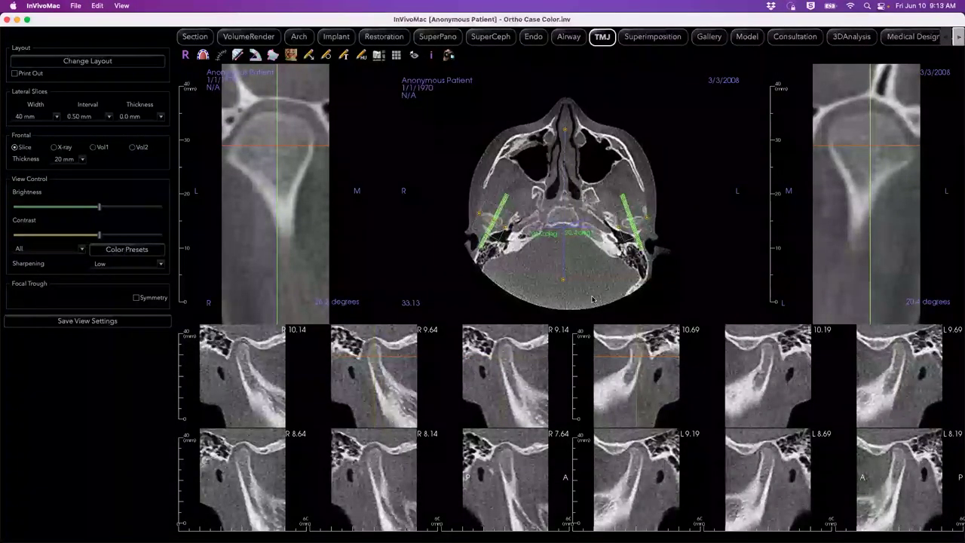
Examine the available TMJ layout options and slice sequence orders without changing the layout.
left_click(380, 57)
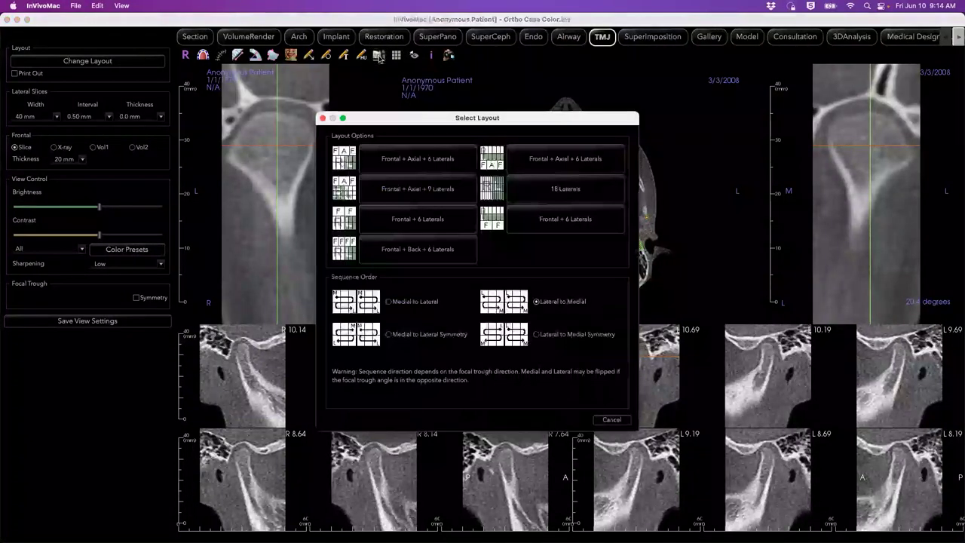
left_click_drag(421, 124, 270, 80)
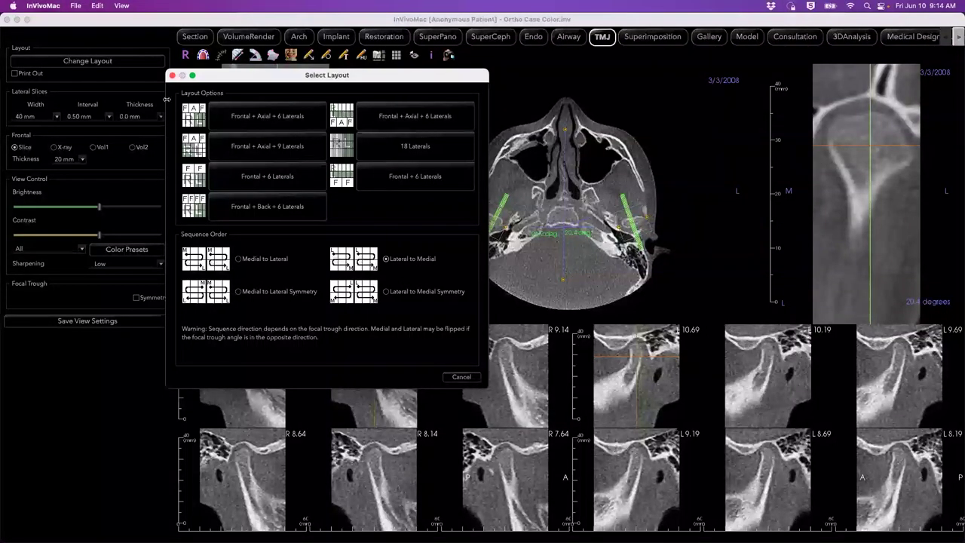
left_click(172, 76)
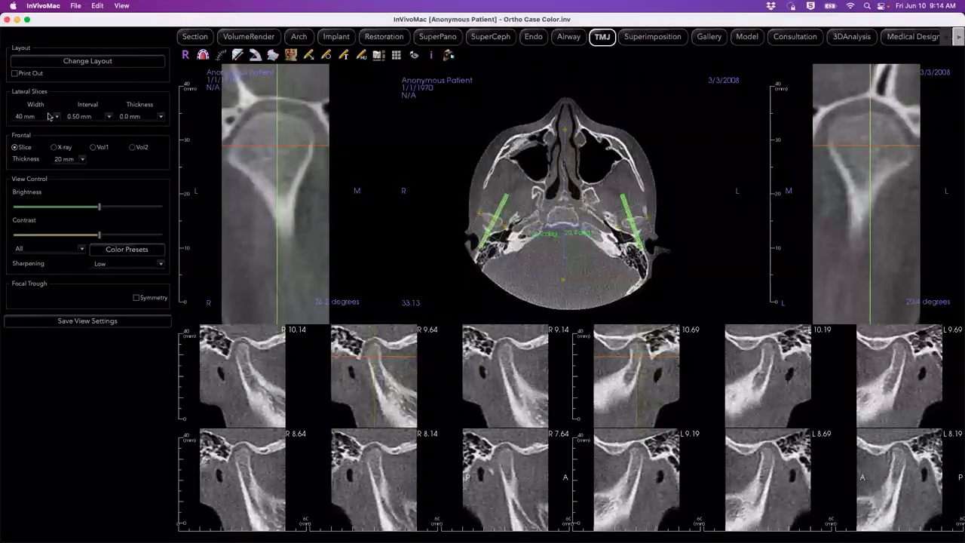
Set the lateral slice thickness to 1.0 mm and keep the sharpening at Low.
left_click(161, 117)
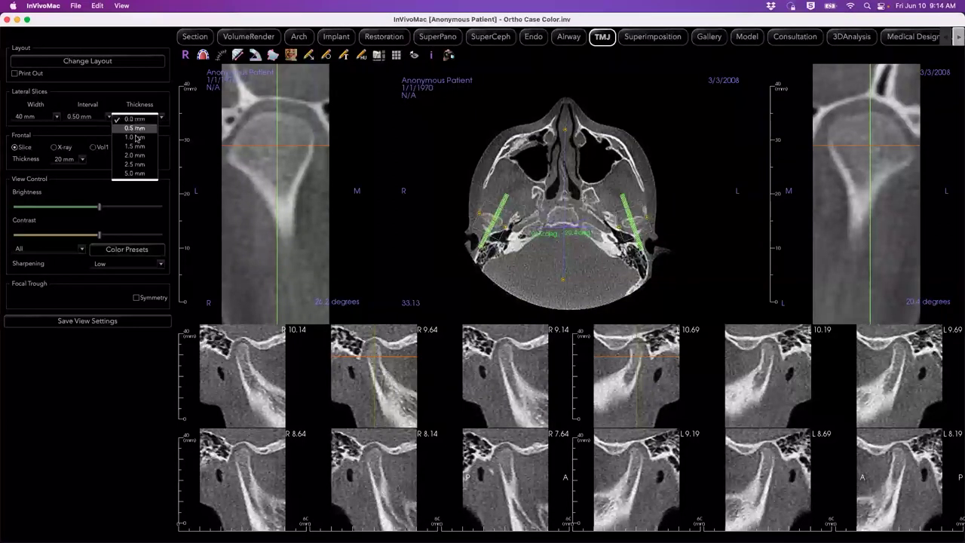
left_click(135, 138)
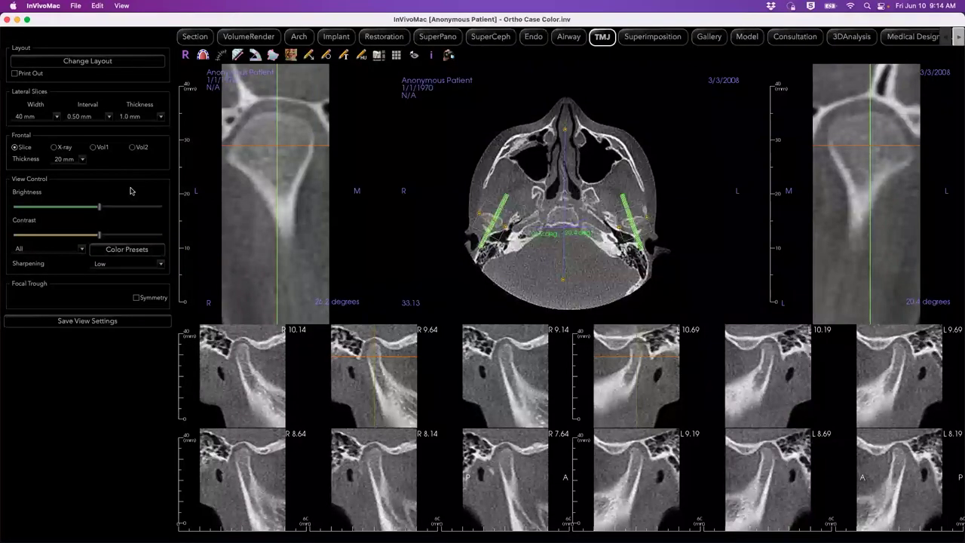
left_click(131, 268)
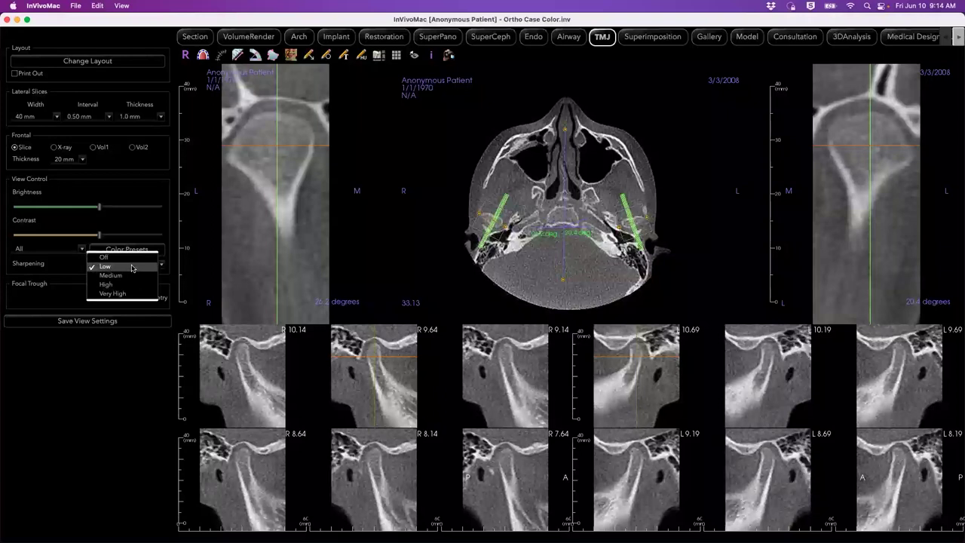
left_click(132, 268)
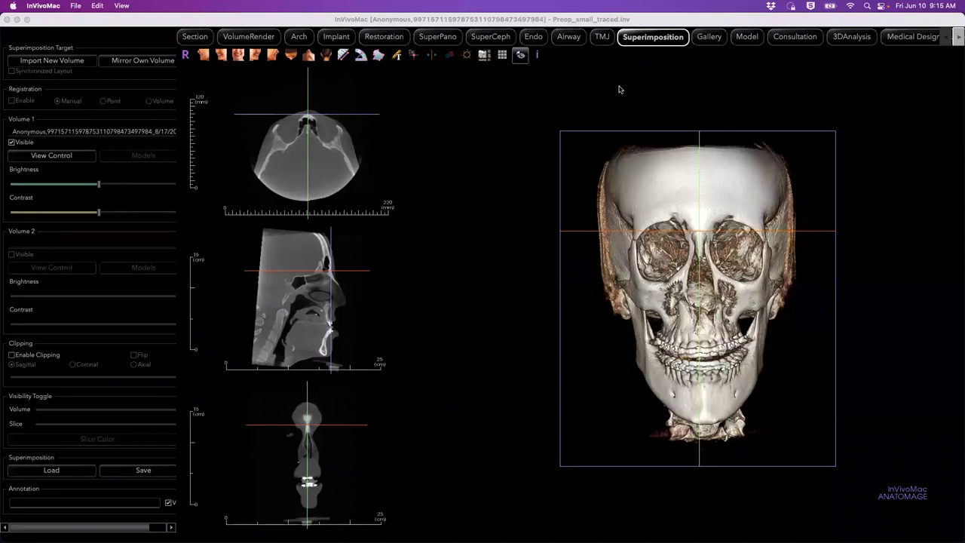
Import a second volume into the Preop_small_traced superimposition from the Superimposition folder inside Webinar Ortho on the Desktop.
mouse_move(661, 183)
left_mouse_down()
mouse_move(641, 190)
mouse_move(699, 191)
mouse_move(641, 190)
mouse_move(655, 187)
left_mouse_up()
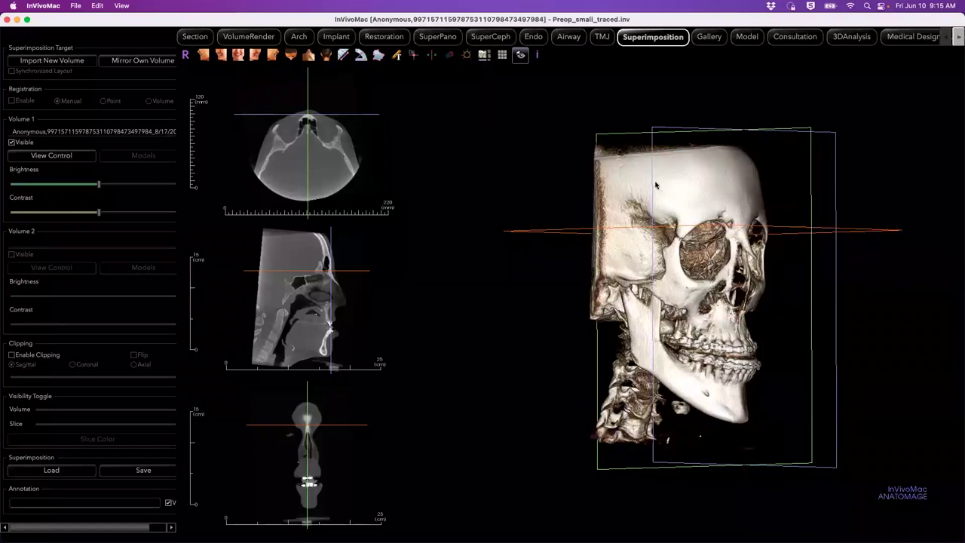
left_click(71, 62)
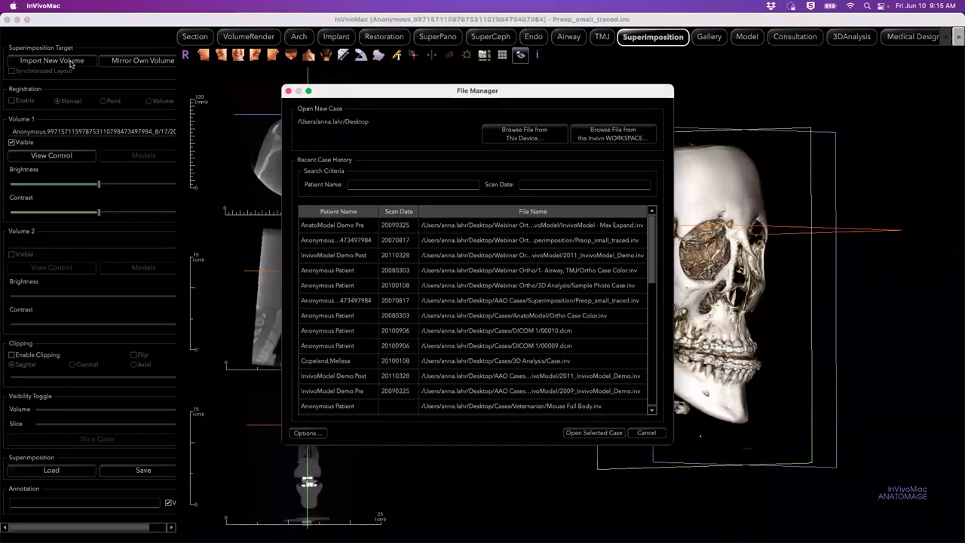
left_click(538, 135)
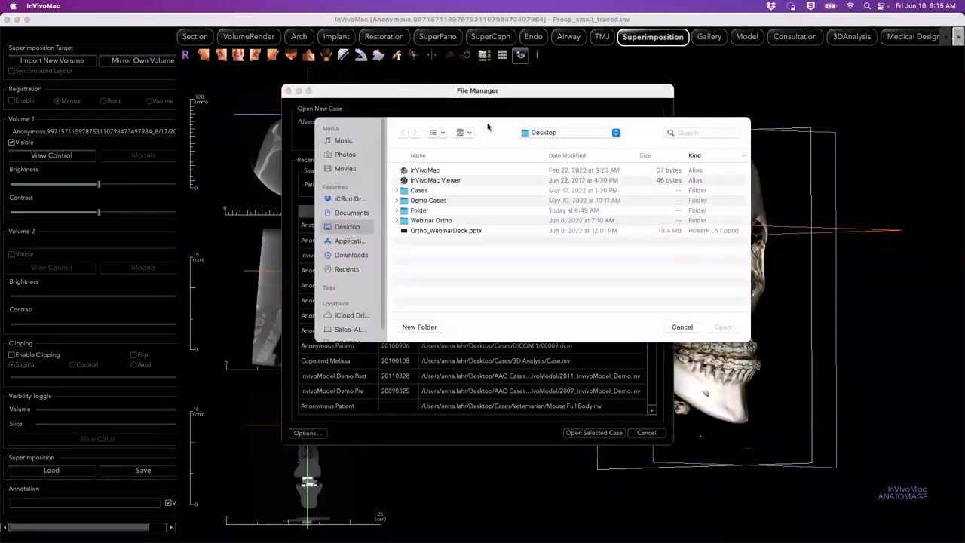
double_click(423, 220)
double_click(426, 200)
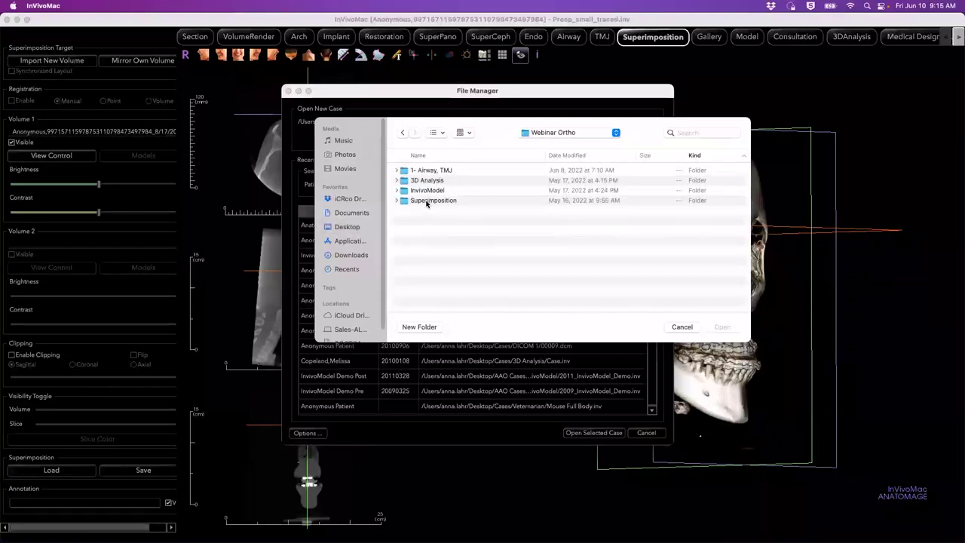
double_click(446, 172)
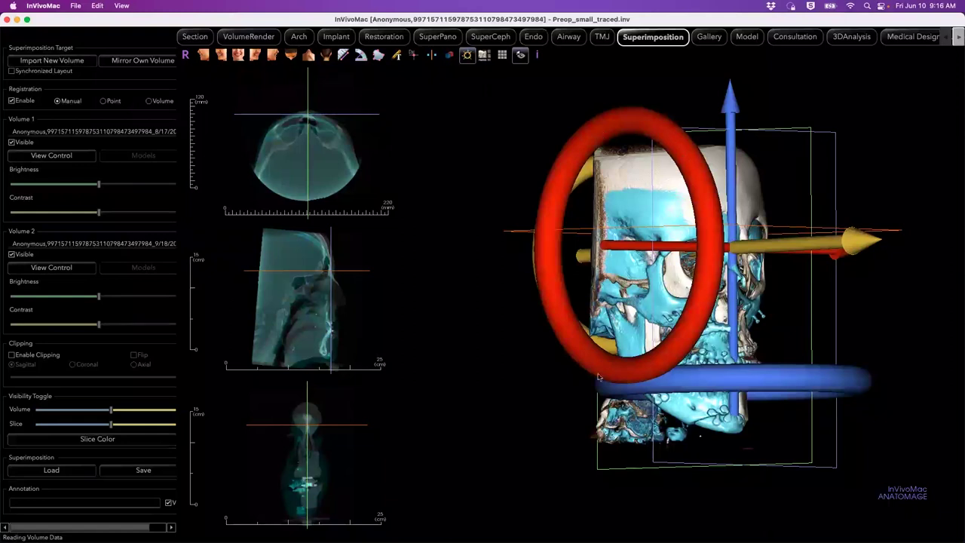
Manually move the imported volume upward along the vertical axis toward the original skull, working from a side view.
mouse_move(327, 294)
mouse_move(337, 177)
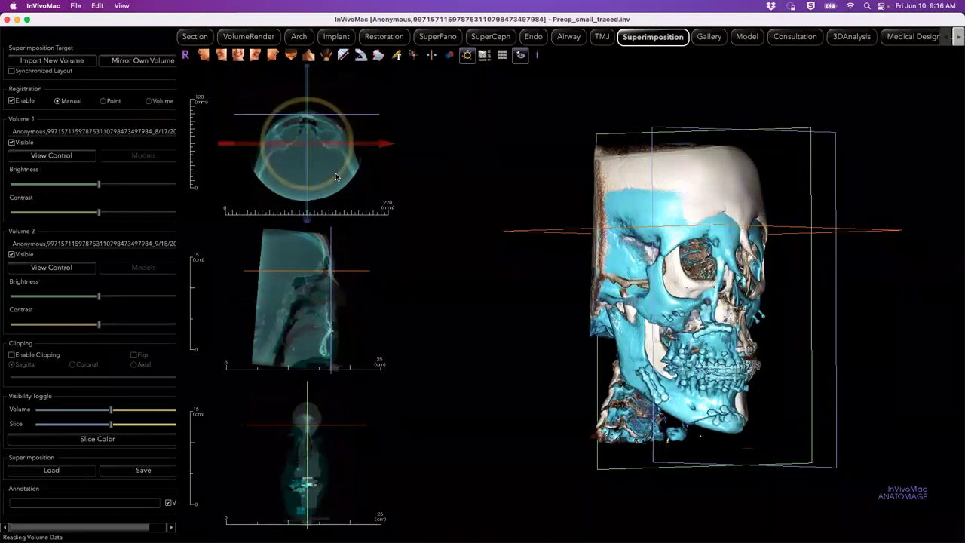
mouse_move(729, 375)
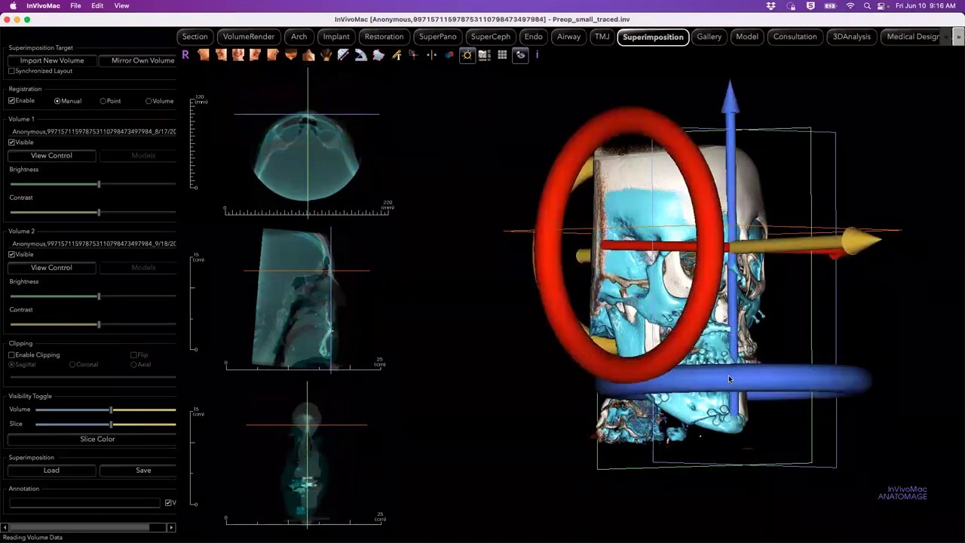
left_click_drag(918, 311, 964, 305)
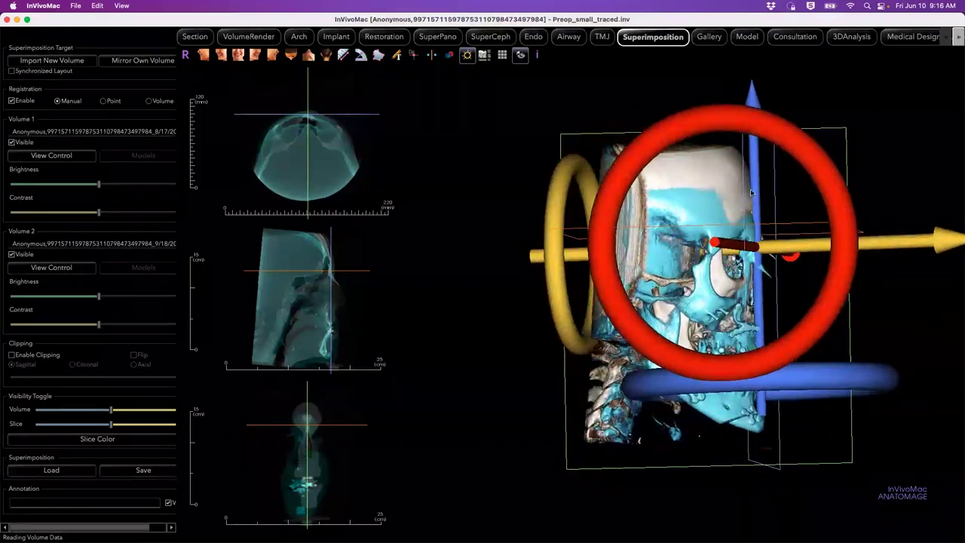
left_click_drag(753, 181, 755, 161)
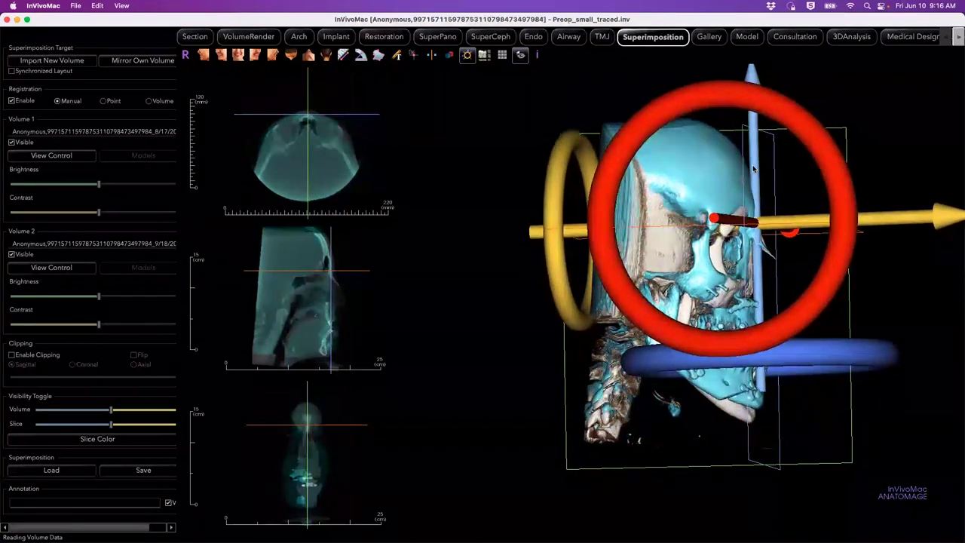
Shift the imported volume along the front-back axis to bring the two skulls closer, checking the overlap from both sides.
left_click_drag(941, 316, 769, 228)
left_click_drag(884, 312, 553, 236)
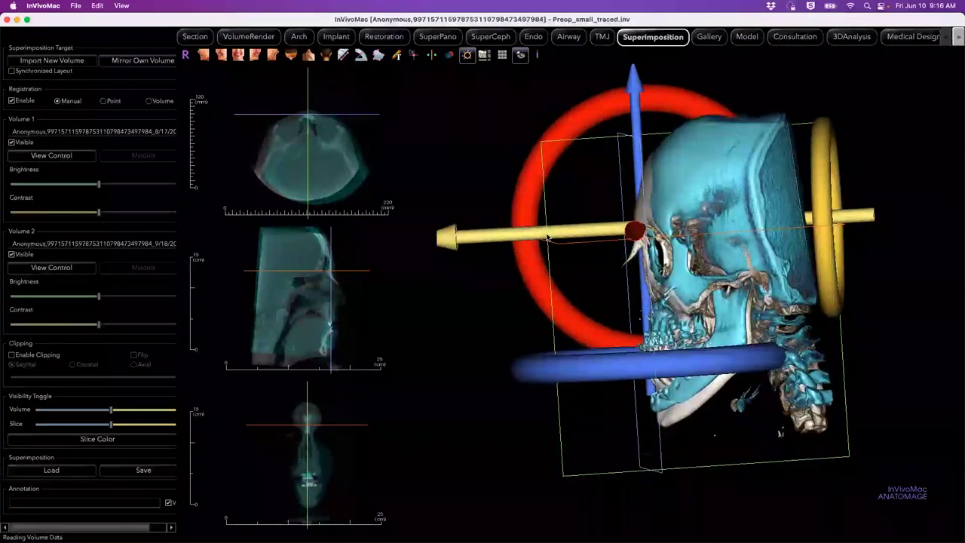
left_click_drag(500, 364, 769, 460)
left_click_drag(859, 453, 867, 451)
left_click_drag(517, 427, 791, 205)
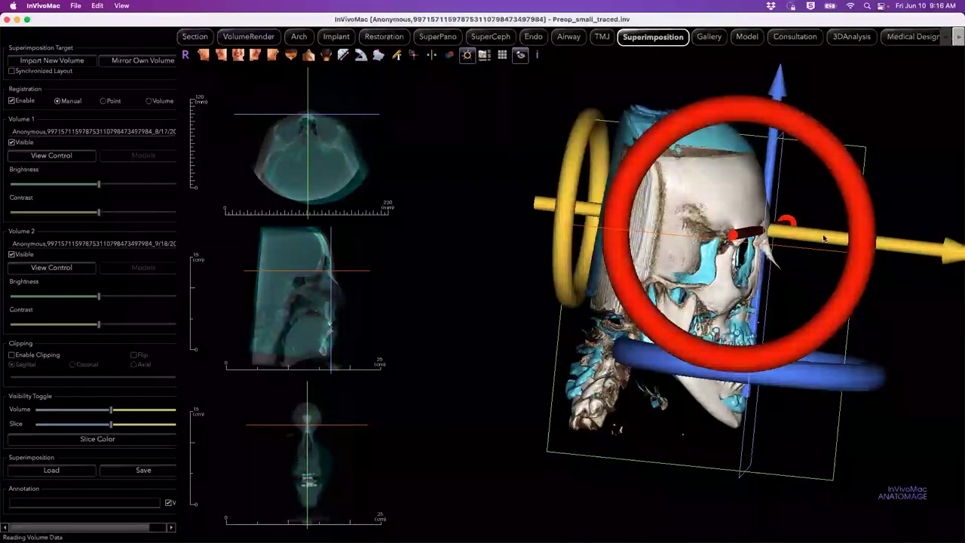
left_click_drag(825, 239, 801, 162)
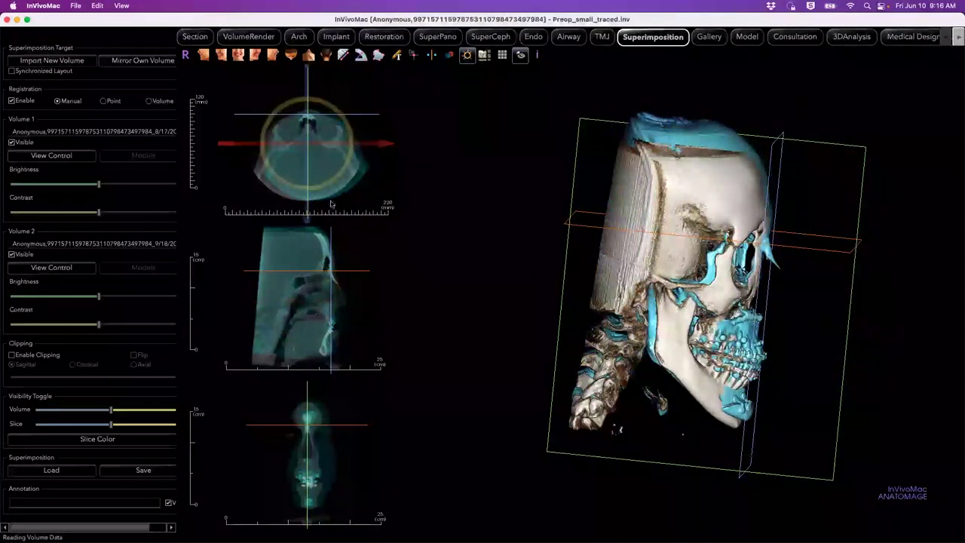
Fine-tune the imported volume's front-back position on the enlarged sagittal slice, and return to the full layout.
double_click(372, 255)
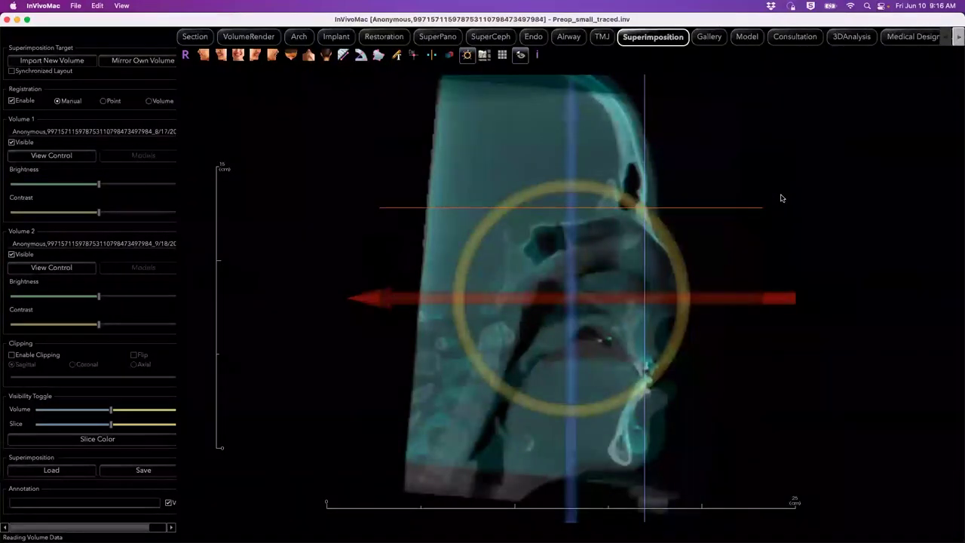
left_click_drag(746, 306, 743, 305)
double_click(861, 130)
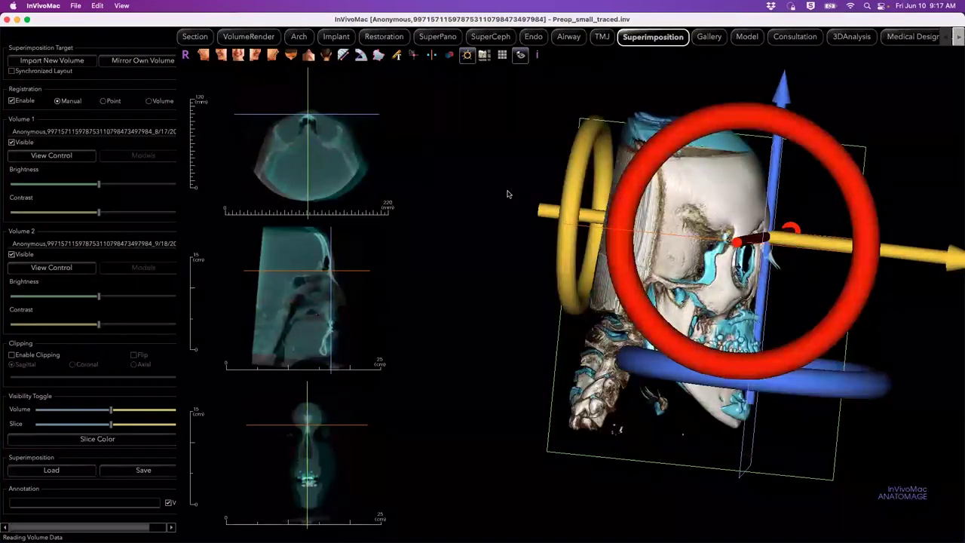
Leave manual registration and set up automatic volume-based registration, keeping the slice views unobstructed.
left_click(466, 56)
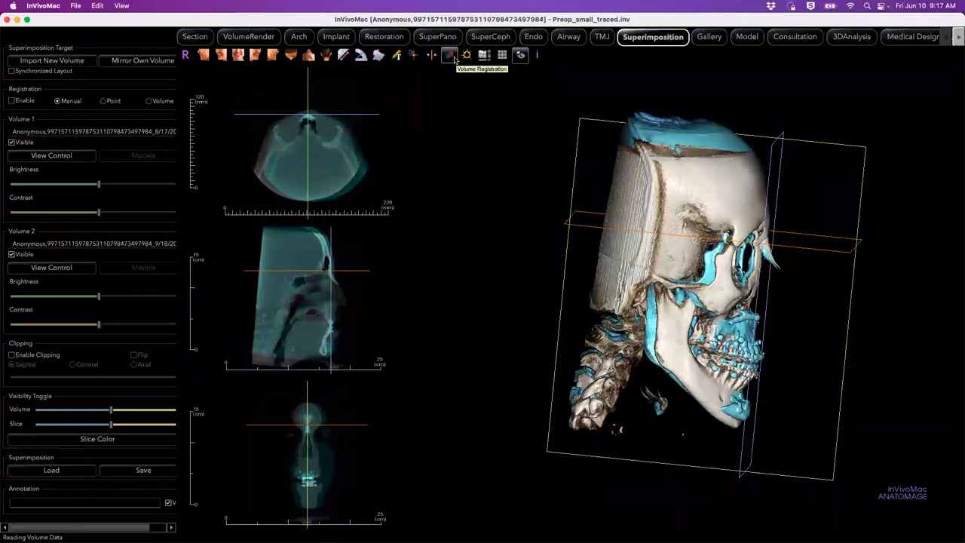
left_click(452, 58)
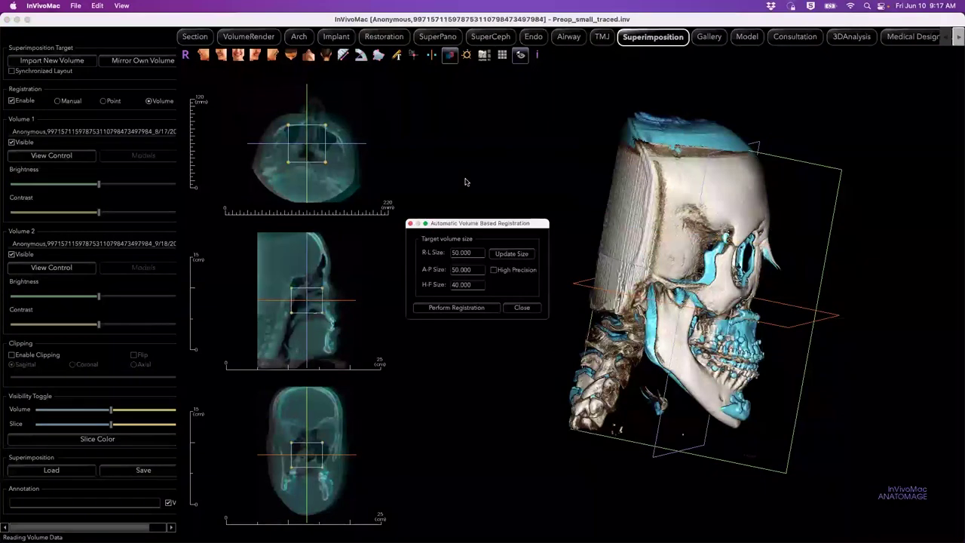
left_click_drag(473, 223, 491, 98)
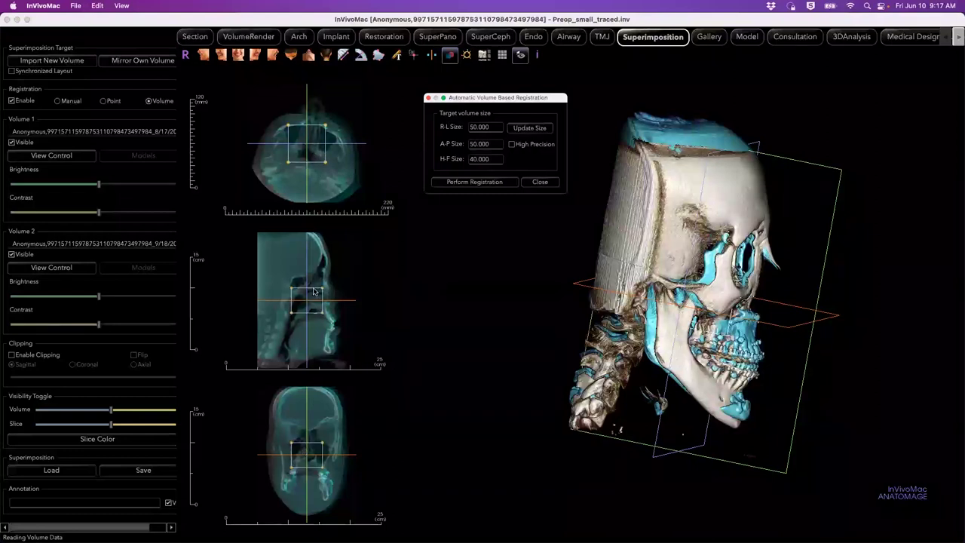
Fit the target box around the midline cranial base, about 34.5 mm R-L, 94.3 mm A-P and 37.6 mm H-F, and perform the registration.
left_click_drag(291, 288, 282, 277)
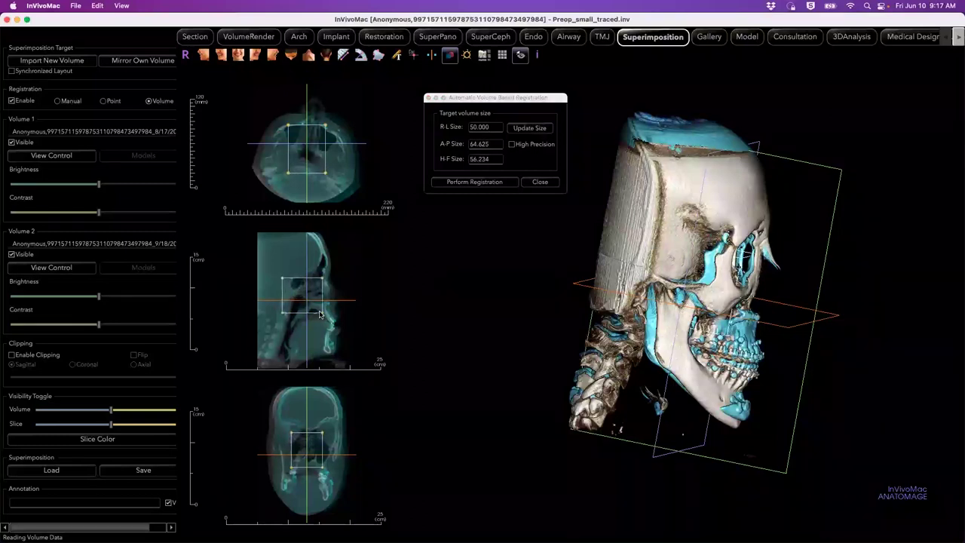
left_click_drag(323, 312, 331, 276)
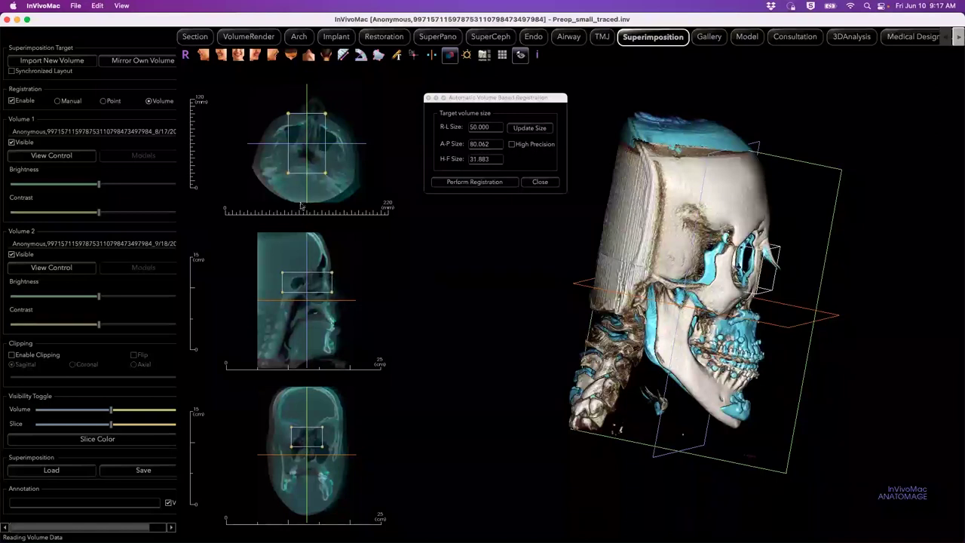
left_click_drag(287, 177, 322, 186)
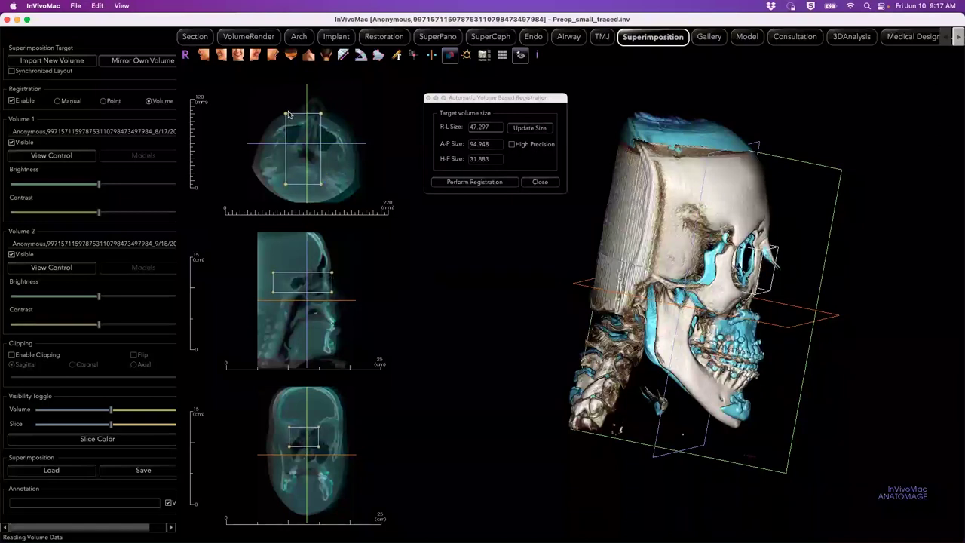
left_click_drag(286, 114, 297, 115)
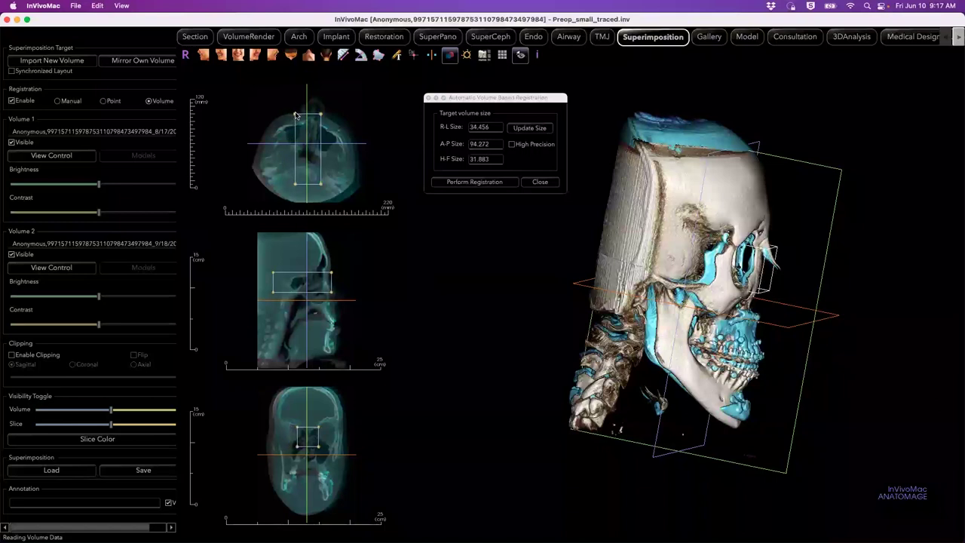
left_click_drag(330, 275, 332, 271)
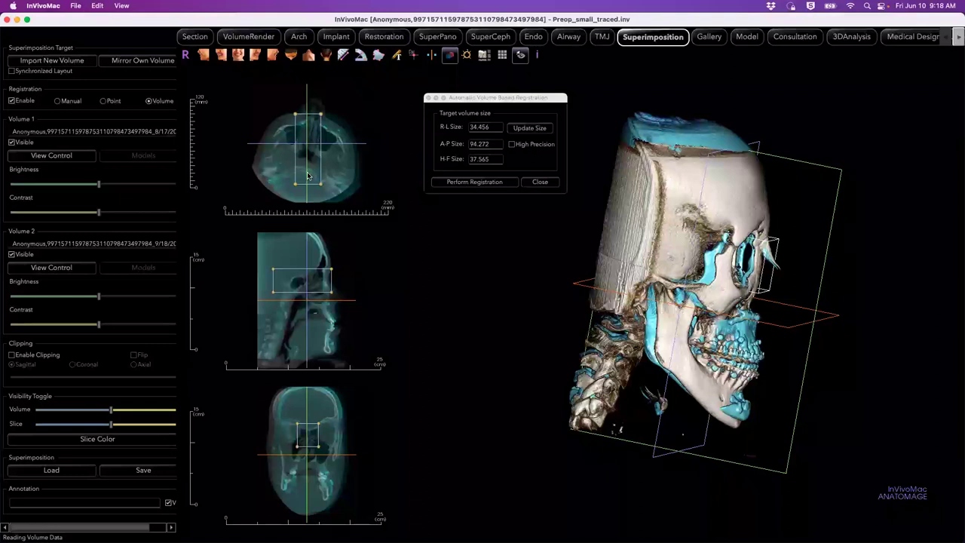
left_click(474, 182)
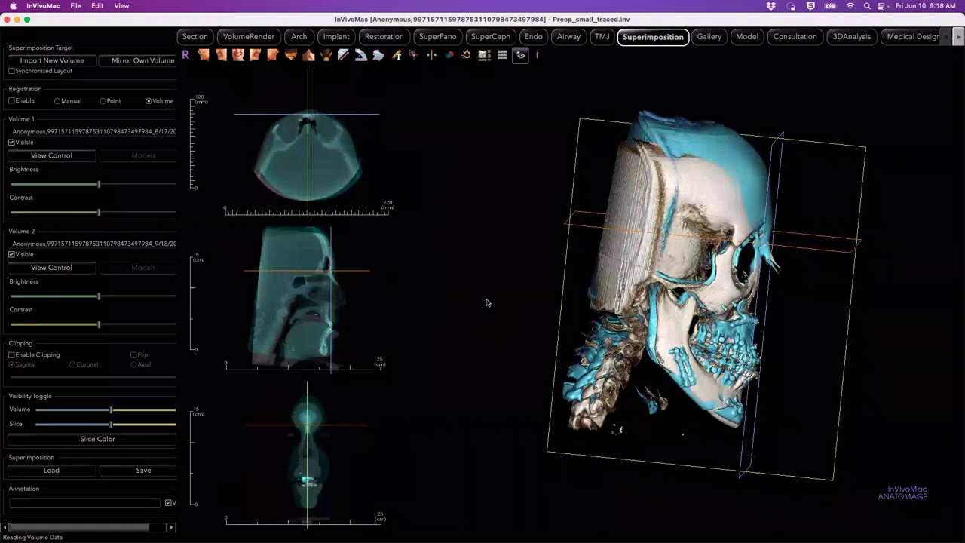
Apply the Teeth preset to Volume 1 and the Teeth Color2 preset to Volume 2.
left_click(50, 156)
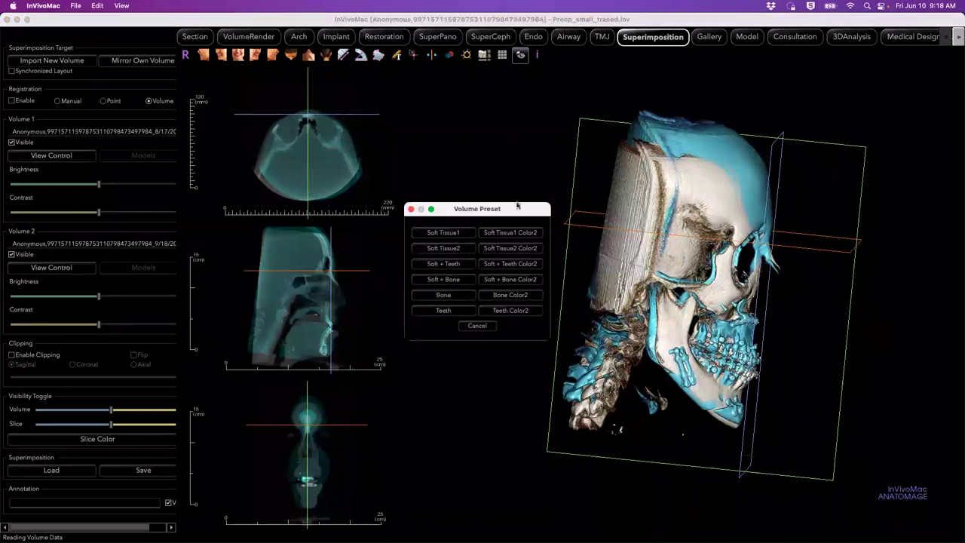
left_click_drag(518, 208, 518, 189)
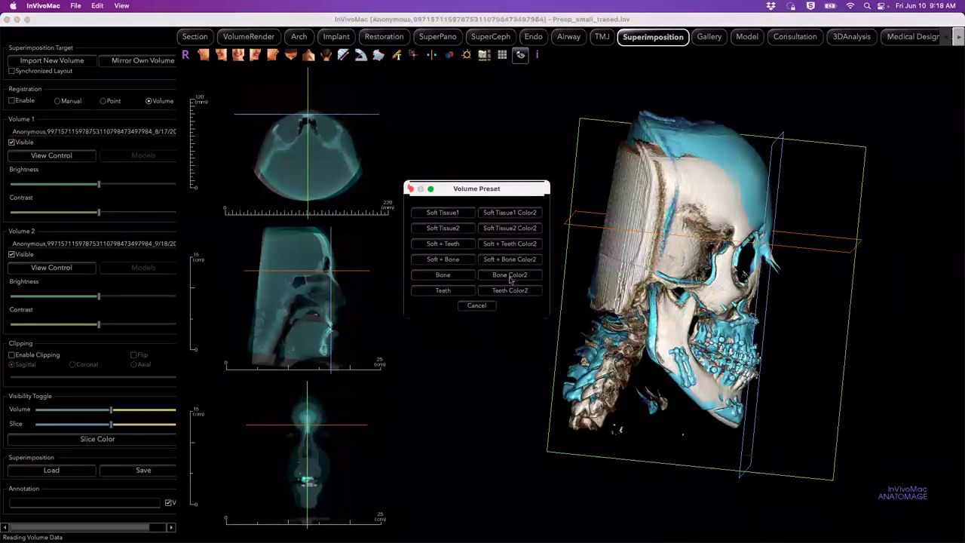
left_click(441, 291)
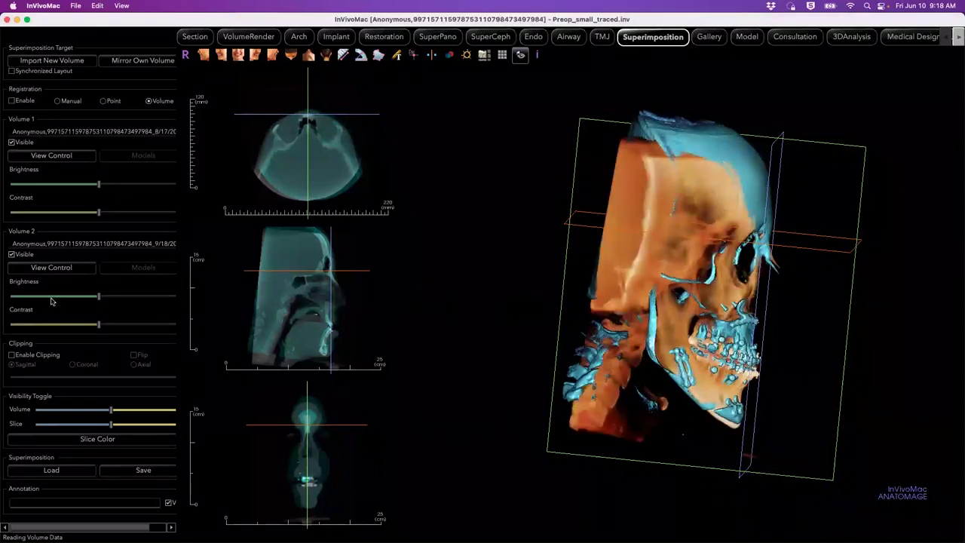
left_click(496, 322)
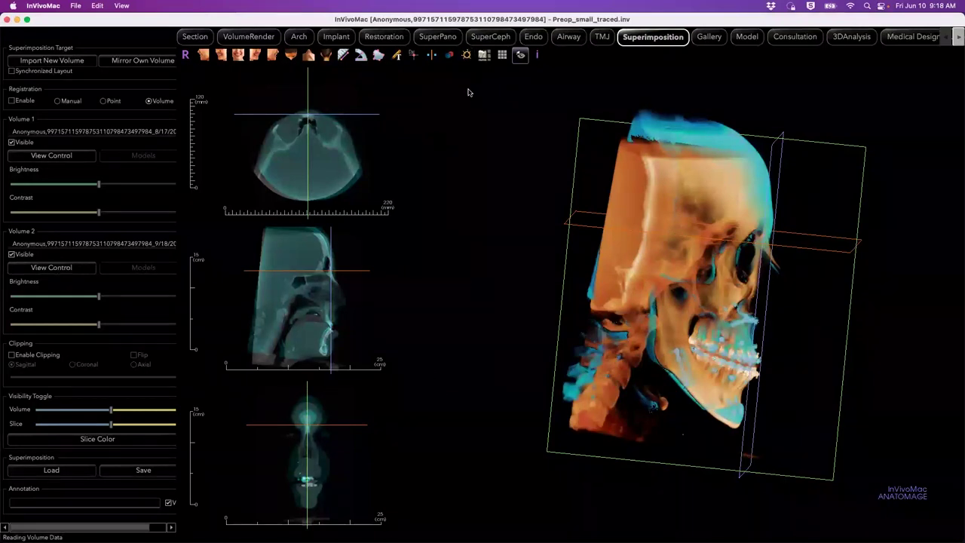
Check the registration overlap on the enlarged axial, sagittal and coronal slices and in the four-view layout.
left_click(485, 55)
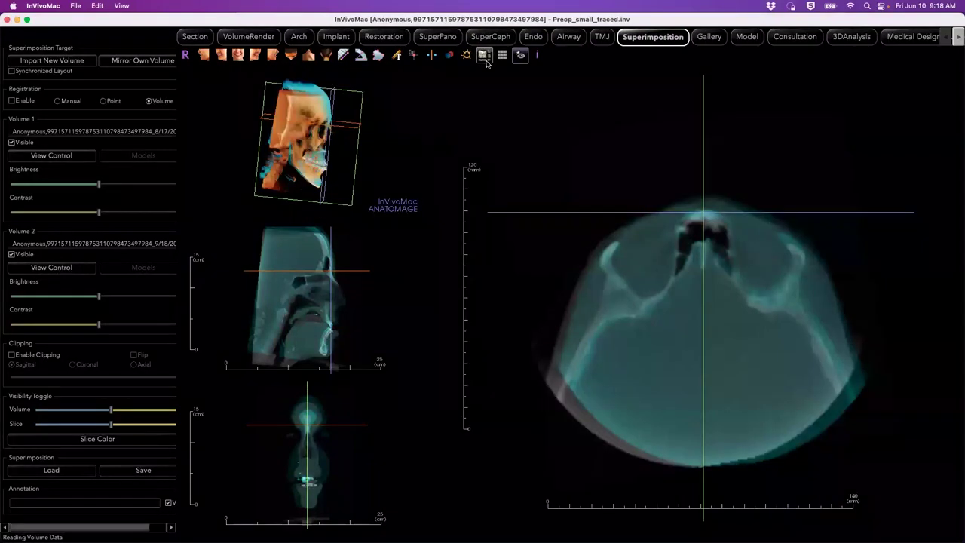
left_click(485, 56)
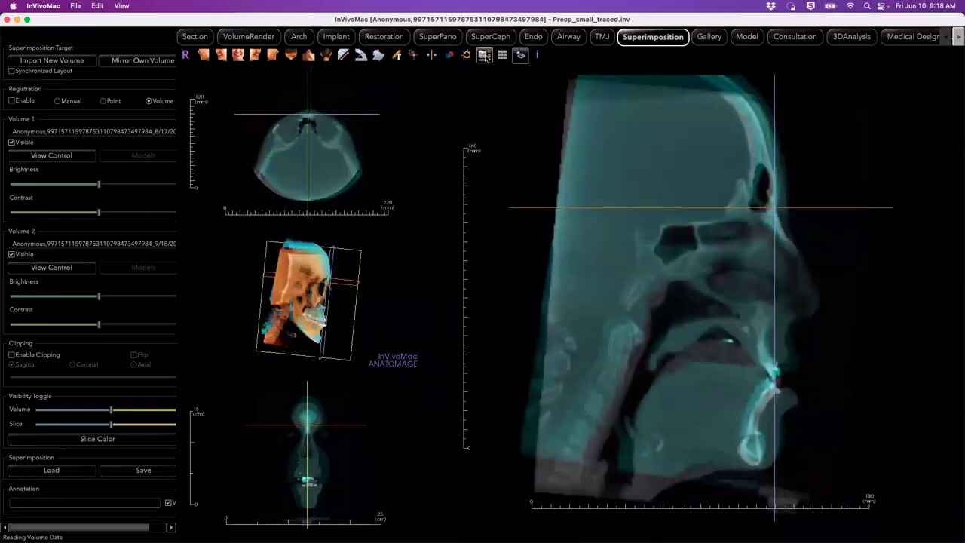
left_click(485, 55)
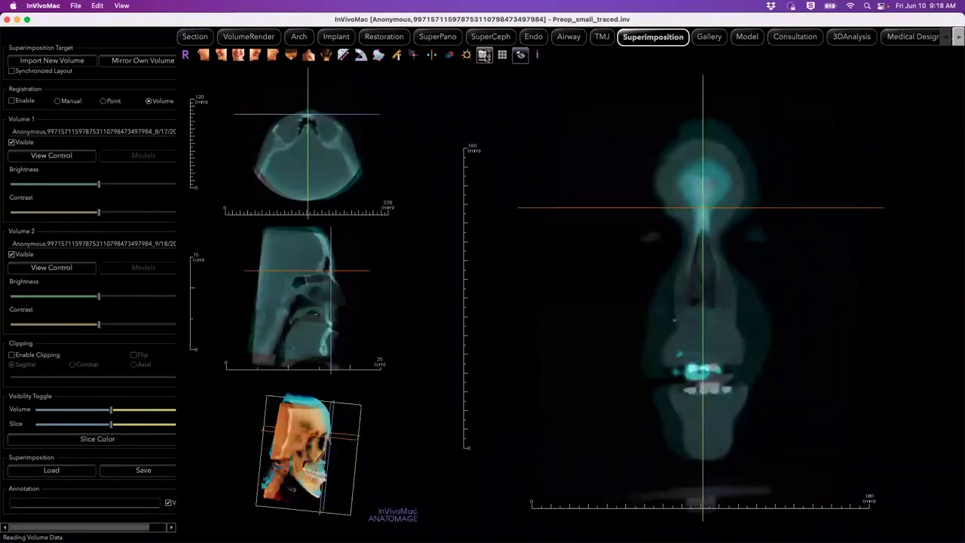
left_click(485, 55)
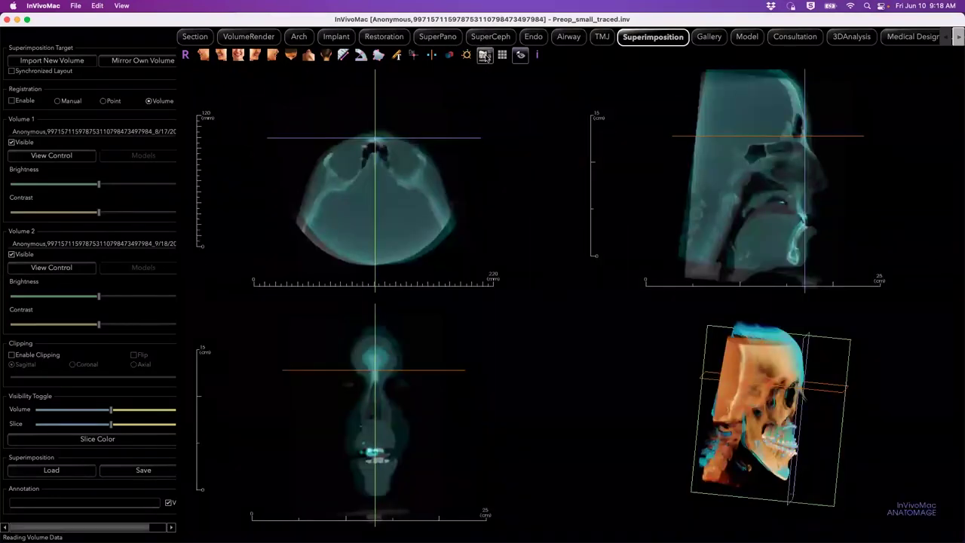
Show the two volumes side by side and rotate them together to compare the front and side views.
left_click(485, 55)
left_click_drag(789, 368, 546, 361)
mouse_move(714, 364)
left_mouse_down()
mouse_move(510, 362)
mouse_move(725, 348)
left_mouse_up()
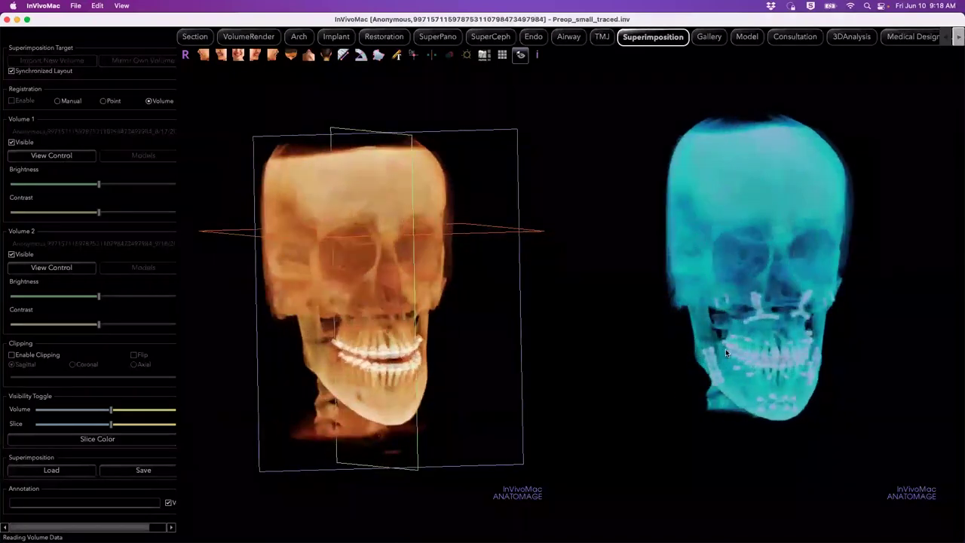
left_click_drag(632, 352, 695, 349)
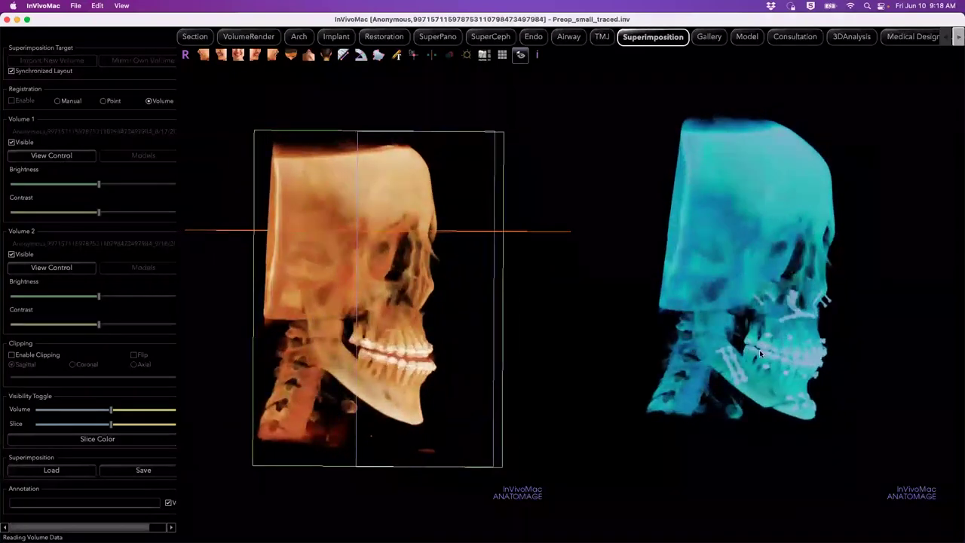
left_click_drag(750, 418, 571, 417)
mouse_move(626, 331)
left_mouse_down()
mouse_move(748, 336)
mouse_move(634, 348)
left_mouse_up()
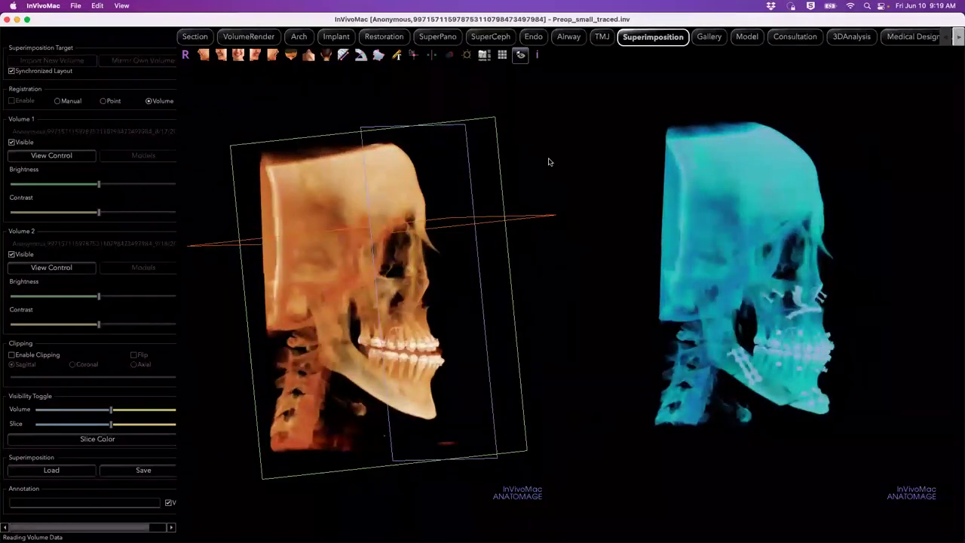
Switch to the Sample Photo Case window and review the list of existing analyses in the 3DAnalysis setup.
left_click(16, 21)
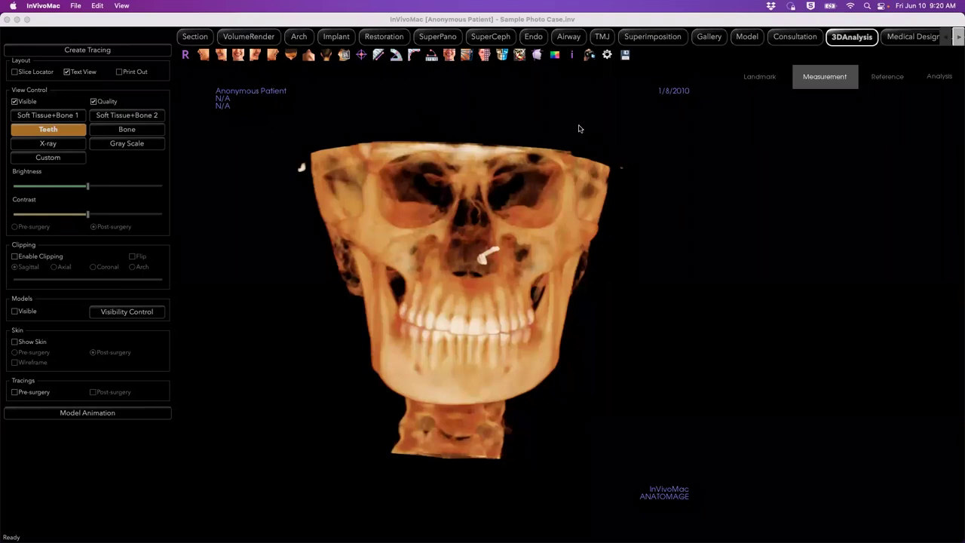
left_click(607, 56)
left_click_drag(606, 76, 382, 81)
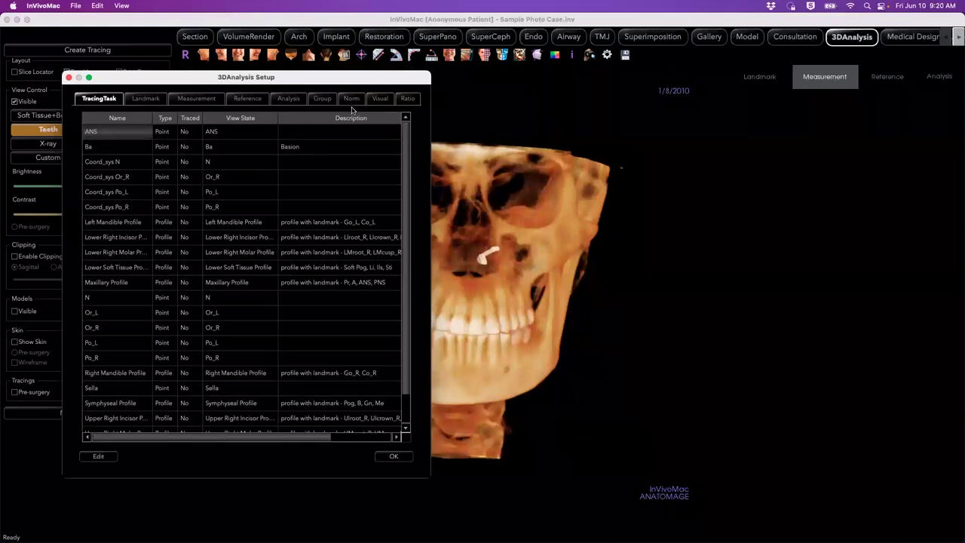
left_click(289, 98)
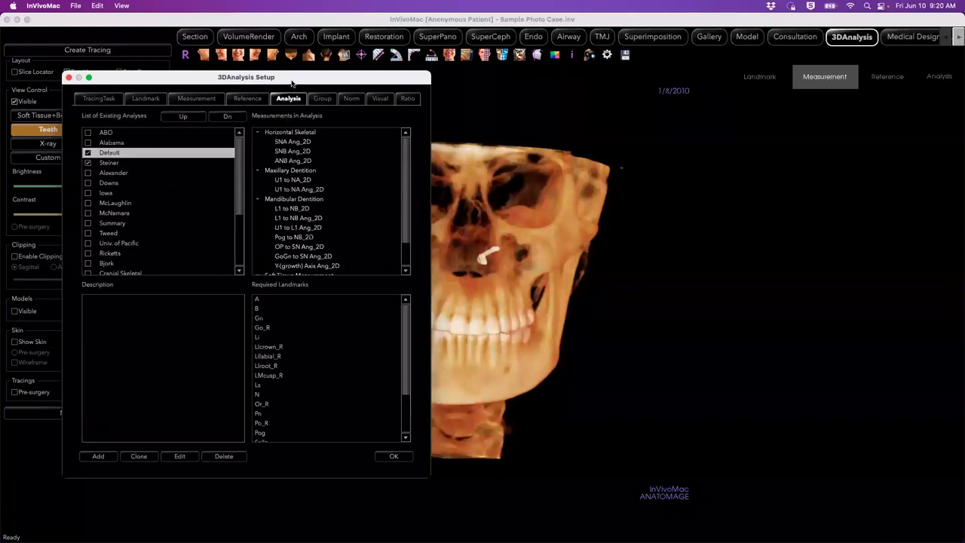
left_click_drag(292, 83, 293, 79)
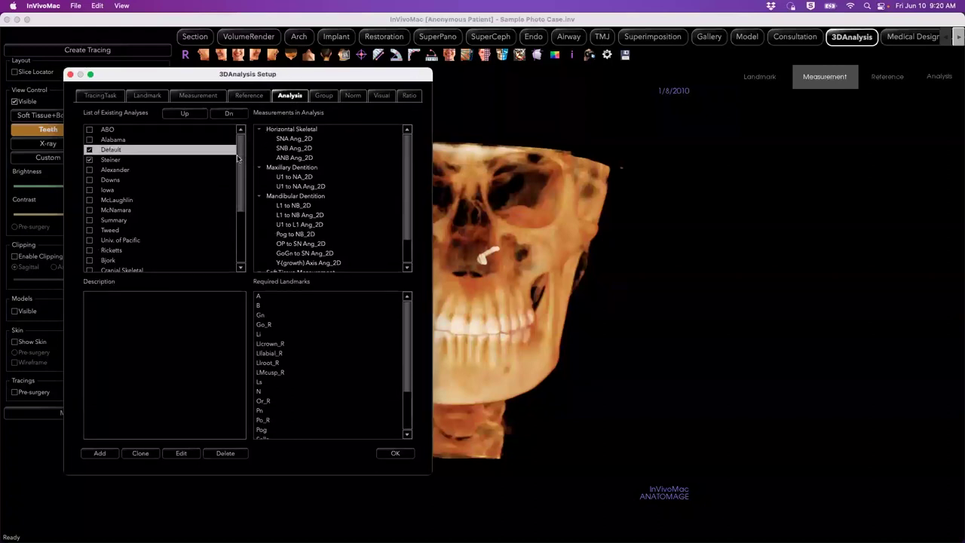
mouse_move(242, 153)
left_mouse_down()
mouse_move(240, 221)
mouse_move(245, 168)
left_mouse_up()
left_click(397, 453)
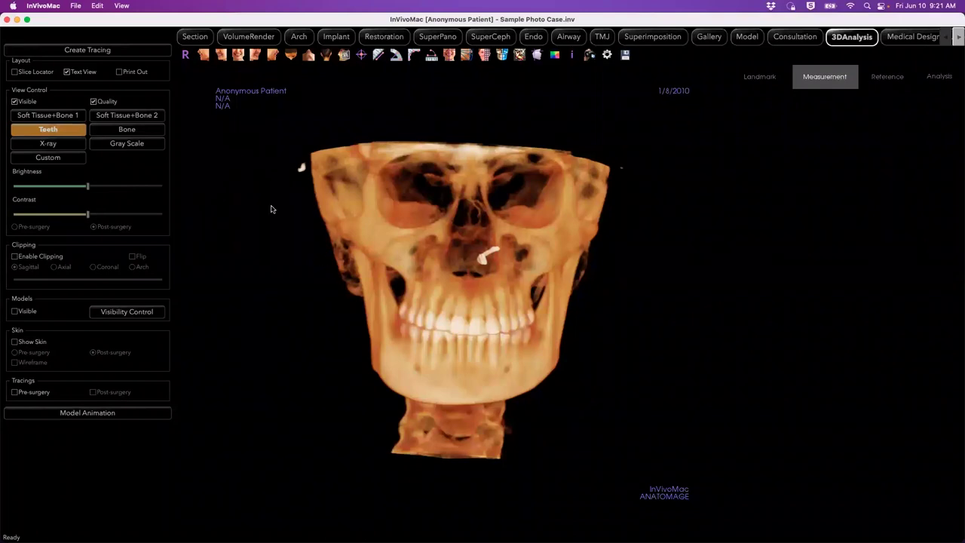
Create a new tracing and start its tracing tasks, with the task list placed clear of the skull.
left_click(128, 51)
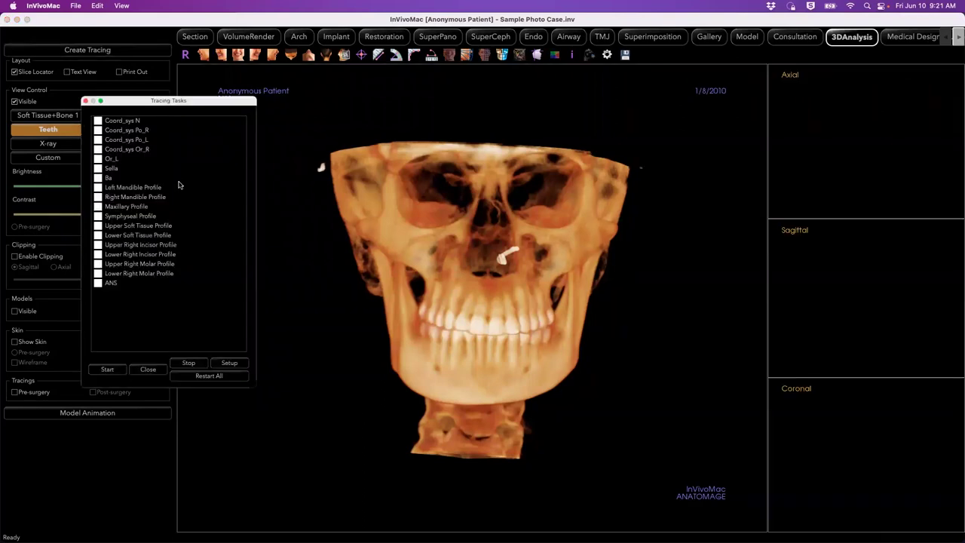
left_click_drag(201, 101, 181, 120)
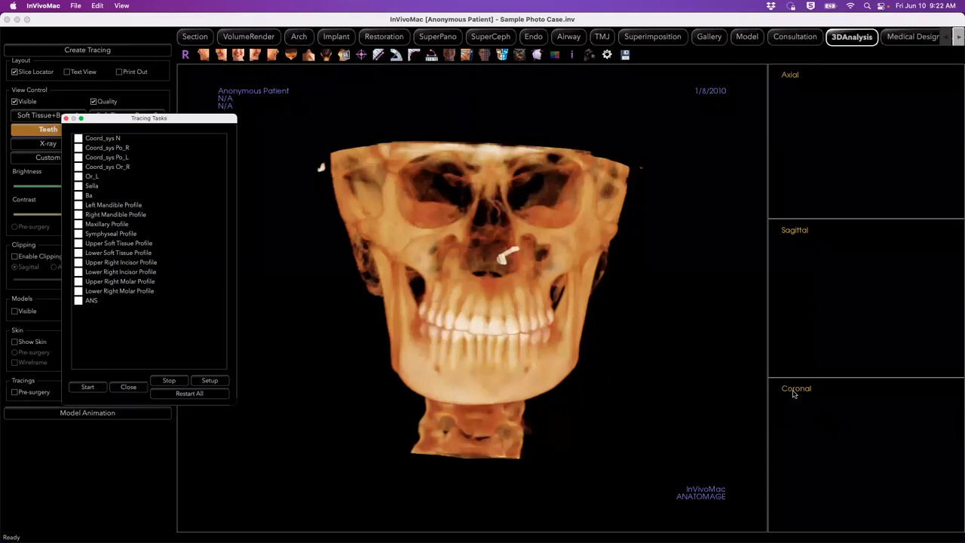
left_click_drag(128, 123, 132, 122)
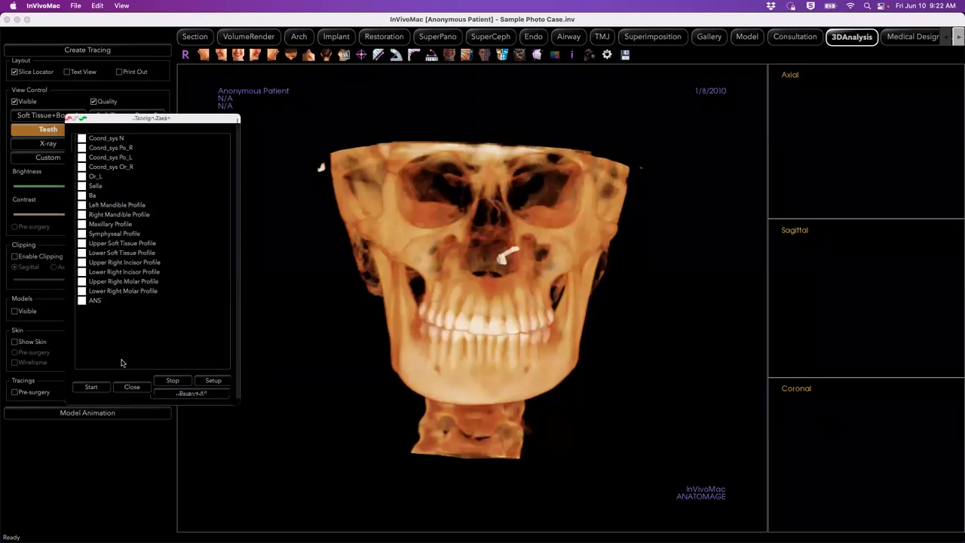
left_click(96, 391)
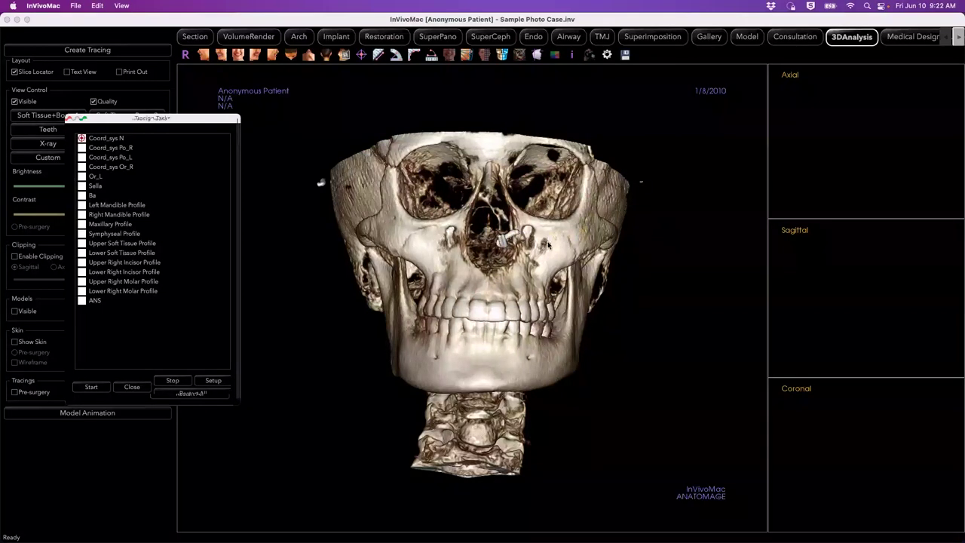
Place the Coord_sys N landmark at the nasion on the skull and refine its position on the sagittal slice.
left_click(491, 163)
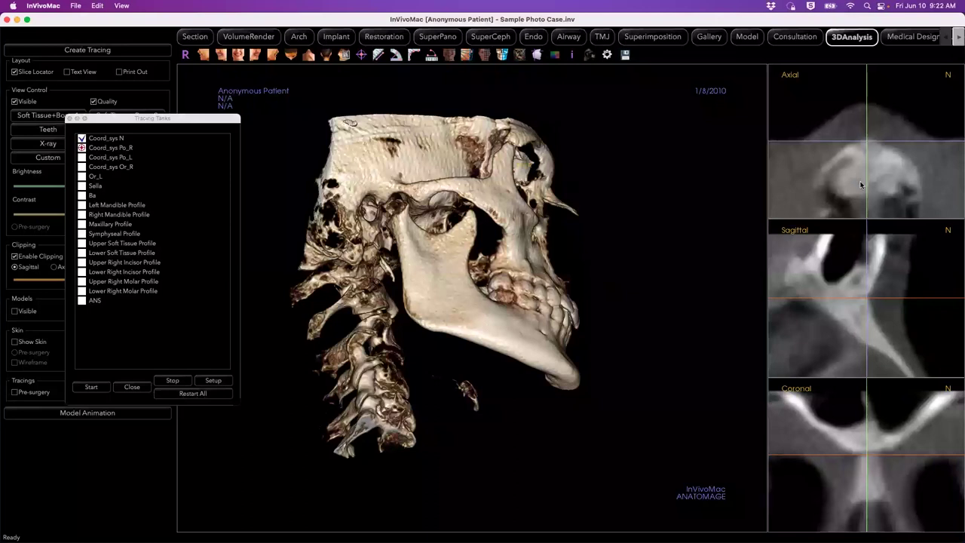
left_click(834, 279)
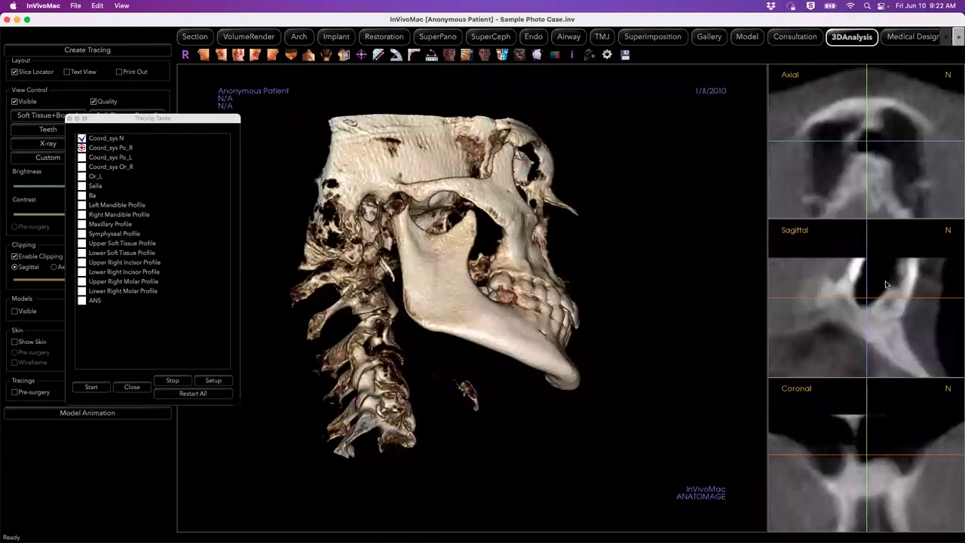
left_click(899, 320)
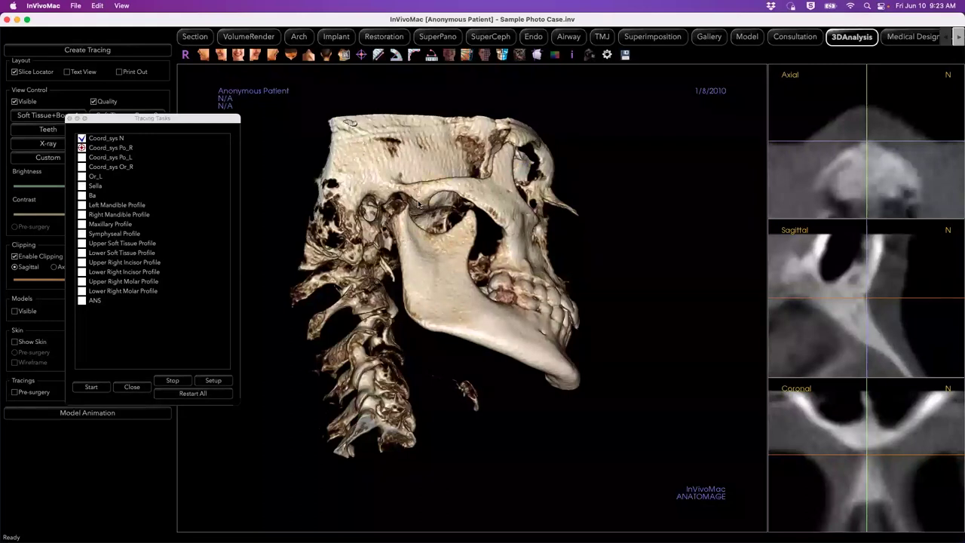
Place the Coord_sys Po_R and Po_L landmarks above the ear canals and Or_R on the right lower orbital rim.
left_click(369, 193)
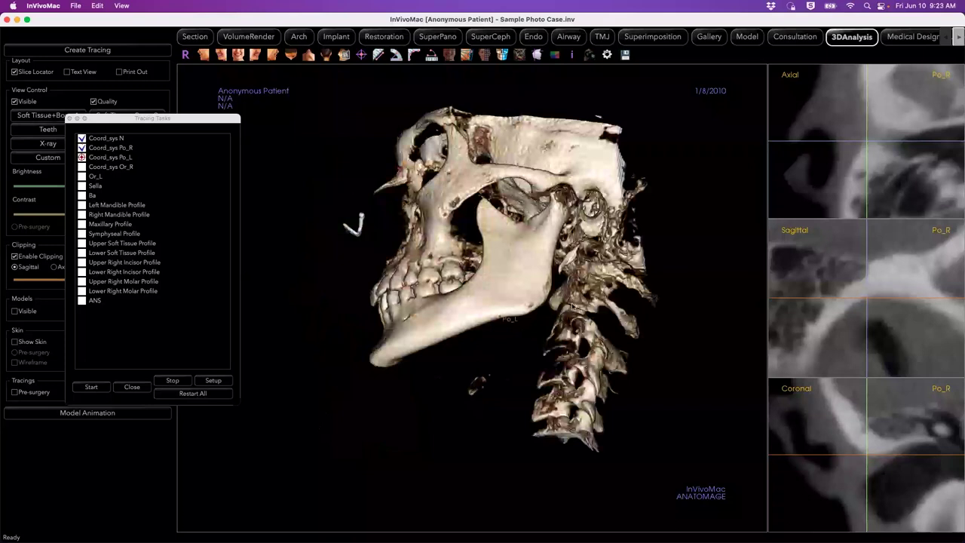
left_click(592, 189)
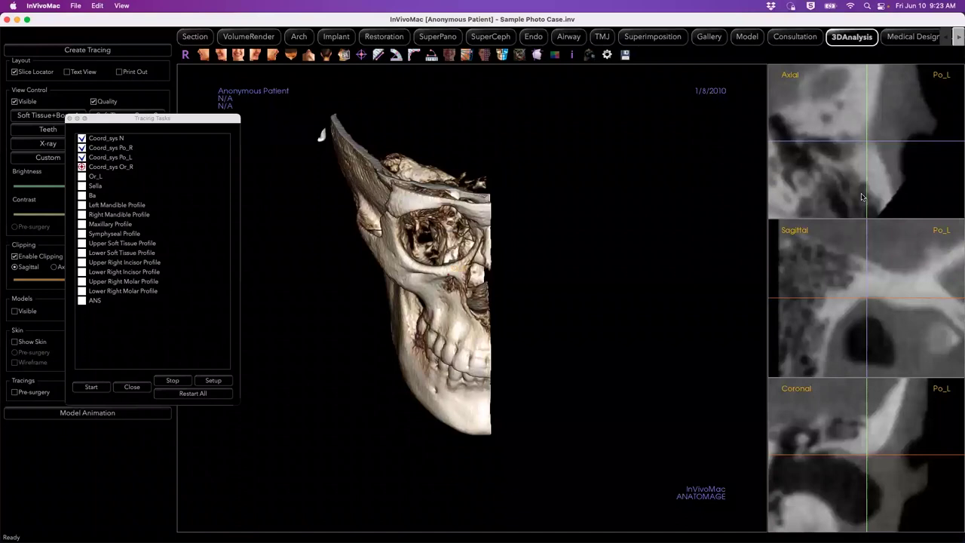
left_click(426, 269)
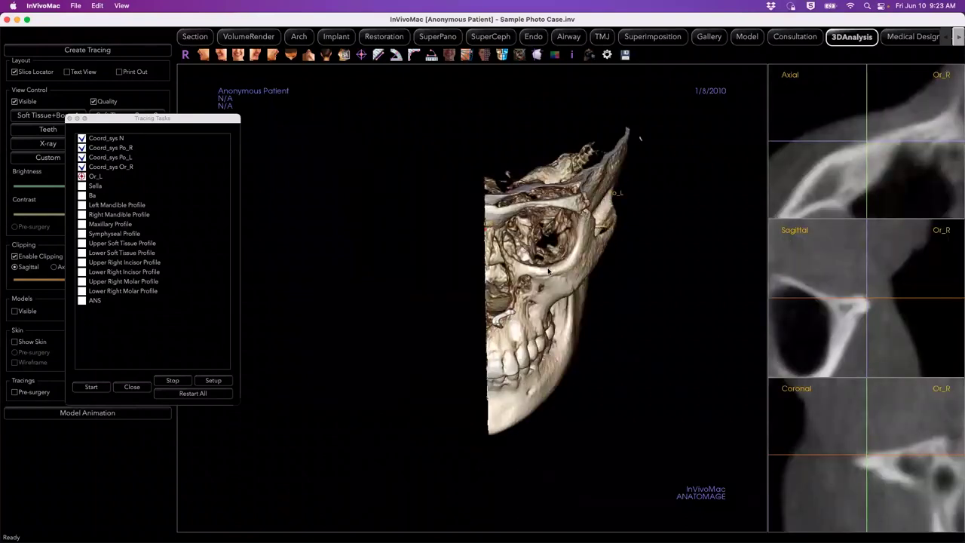
Place the Or_L landmark on the left lower orbital rim, Sella in the sella turcica and Ba on the front edge of the foramen magnum.
left_click(548, 269)
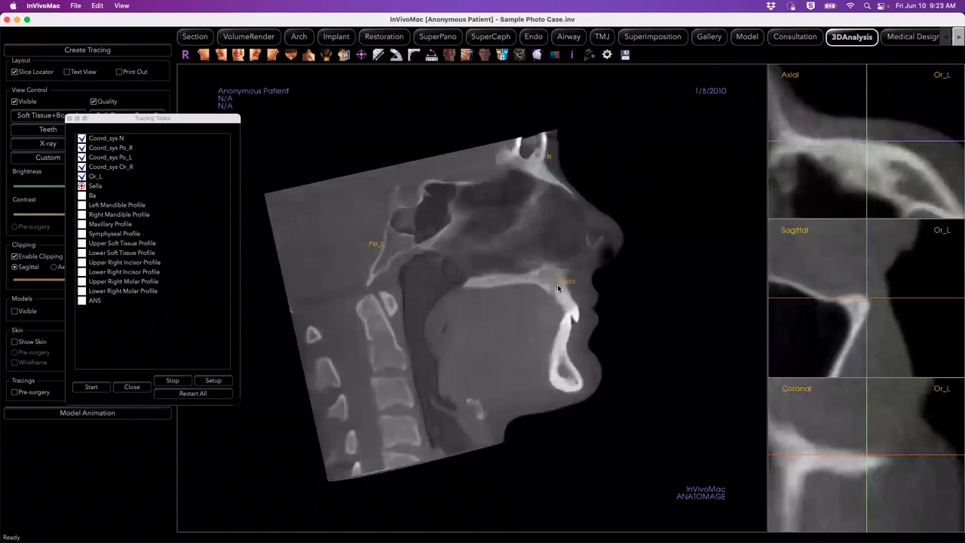
left_click(470, 156)
left_click(408, 198)
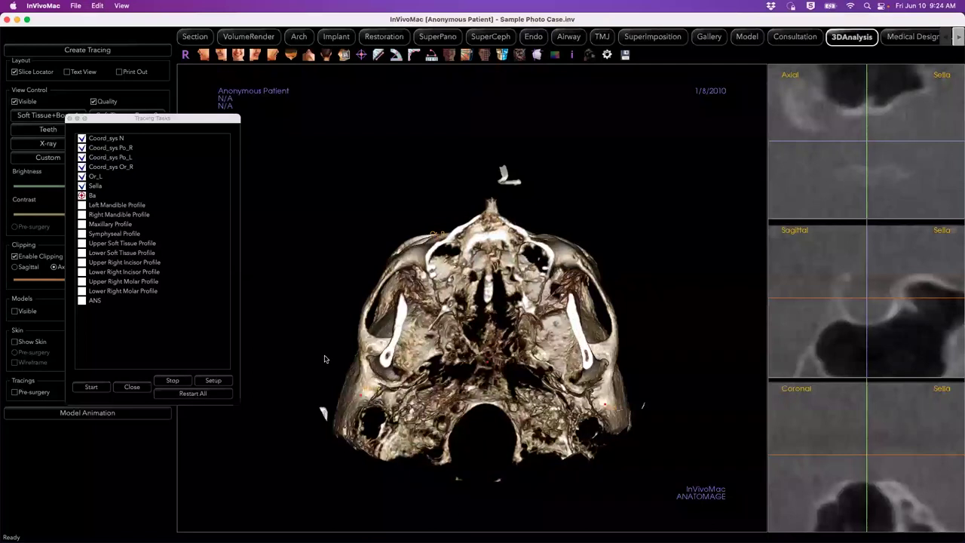
left_click(487, 406)
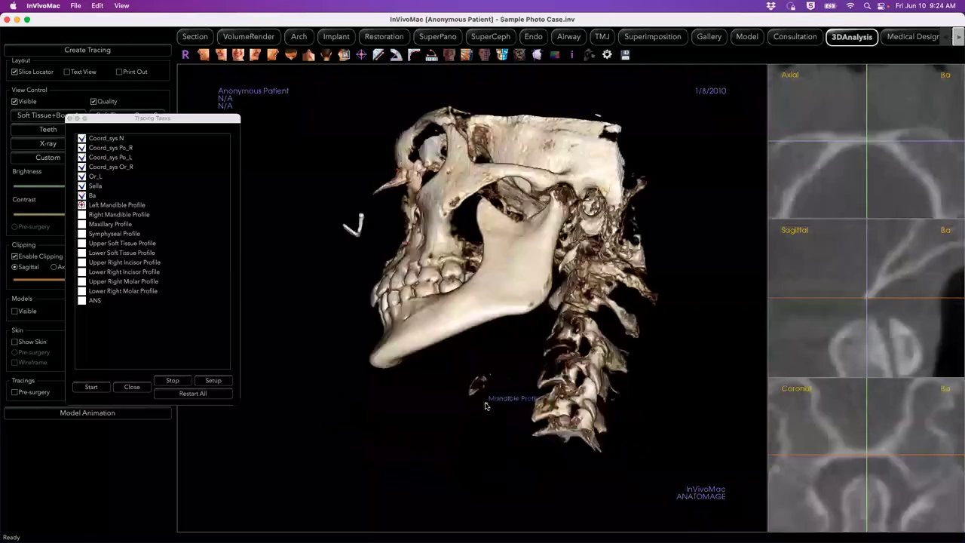
Trace the Left Mandible Profile from the sigmoid notch over the condyle and along the ramus and lower border to the chin, brightening the volume.
left_click_drag(173, 120, 206, 122)
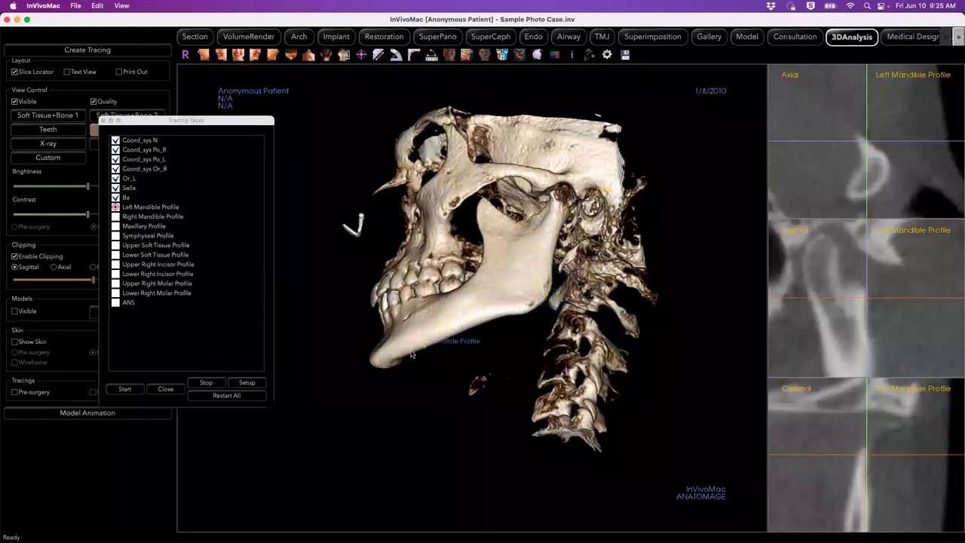
left_click(551, 198)
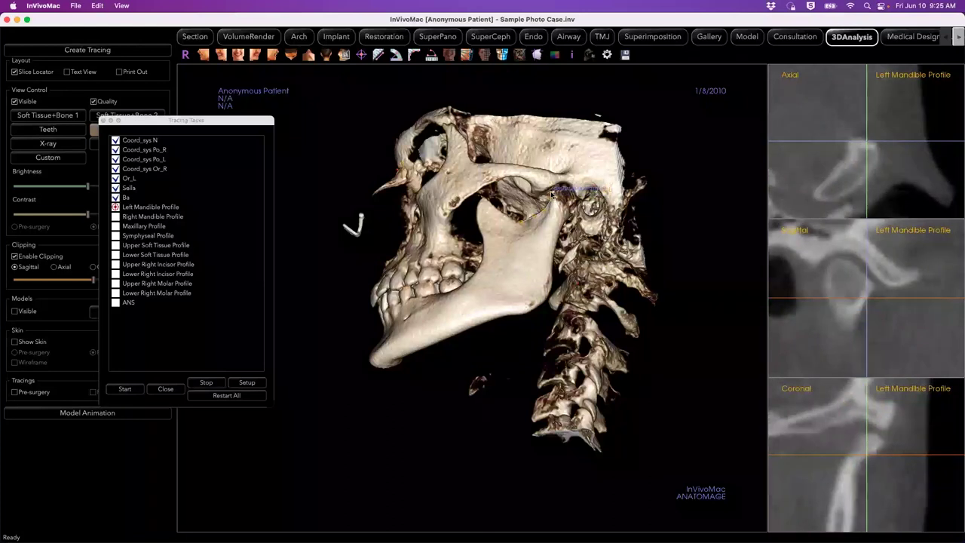
left_click(553, 193)
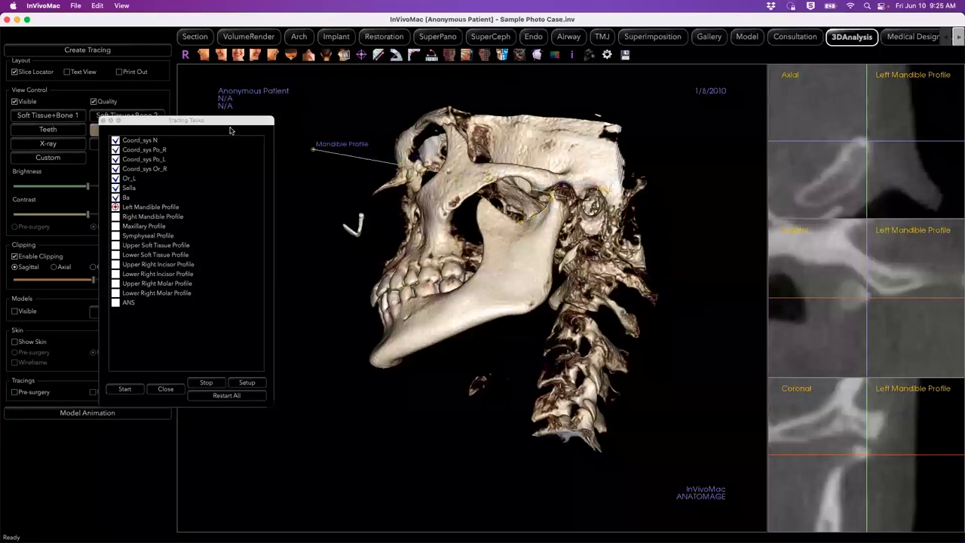
left_click_drag(234, 124, 293, 228)
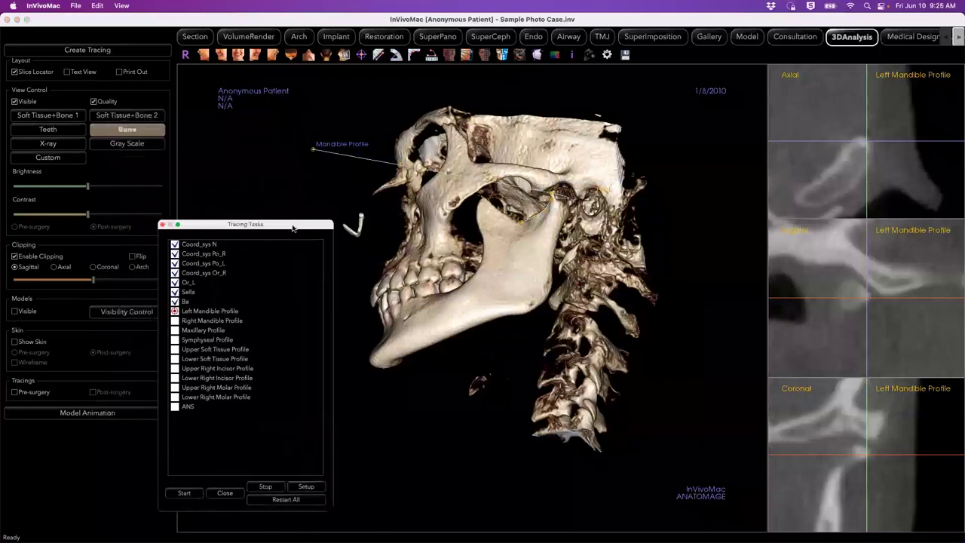
left_click_drag(85, 189, 98, 189)
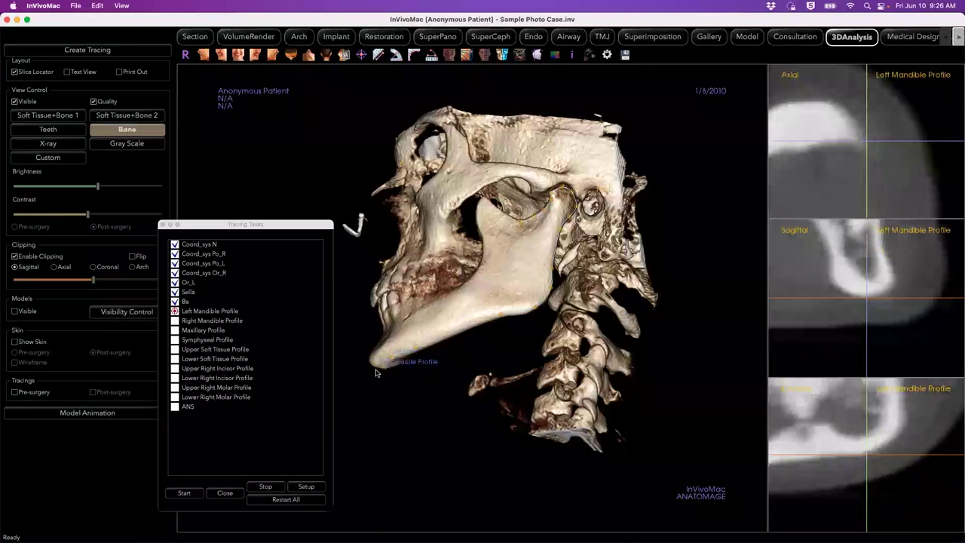
double_click(377, 374)
Lower the volume brightness and begin the Right Mandible Profile along the sigmoid notch up to the condyle.
mouse_move(269, 229)
left_mouse_down()
mouse_move(250, 104)
mouse_move(216, 116)
left_mouse_up()
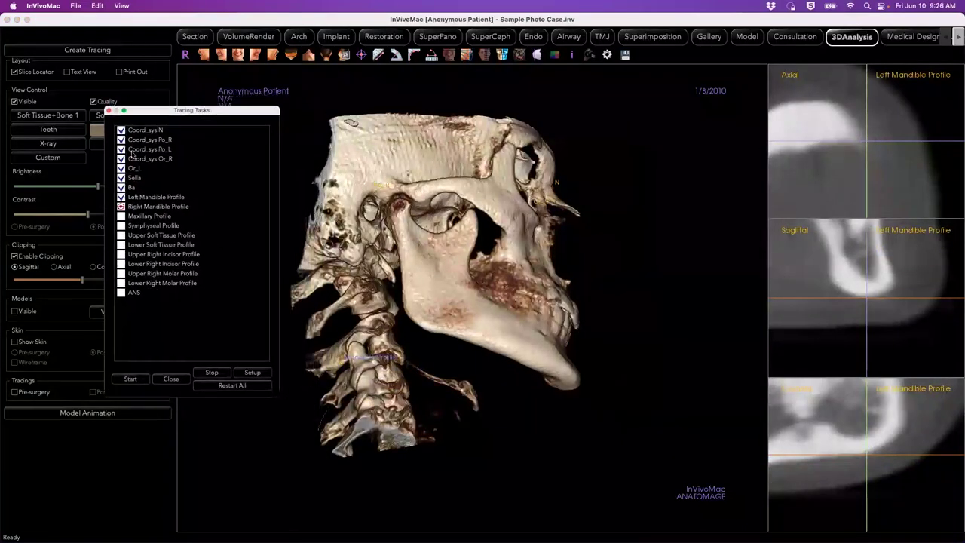
left_click_drag(98, 188, 89, 187)
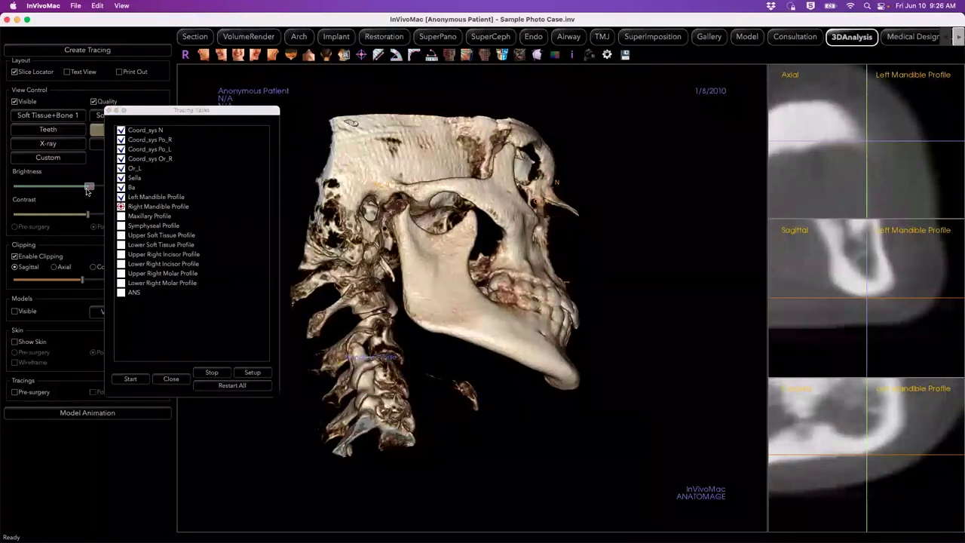
left_click(433, 236)
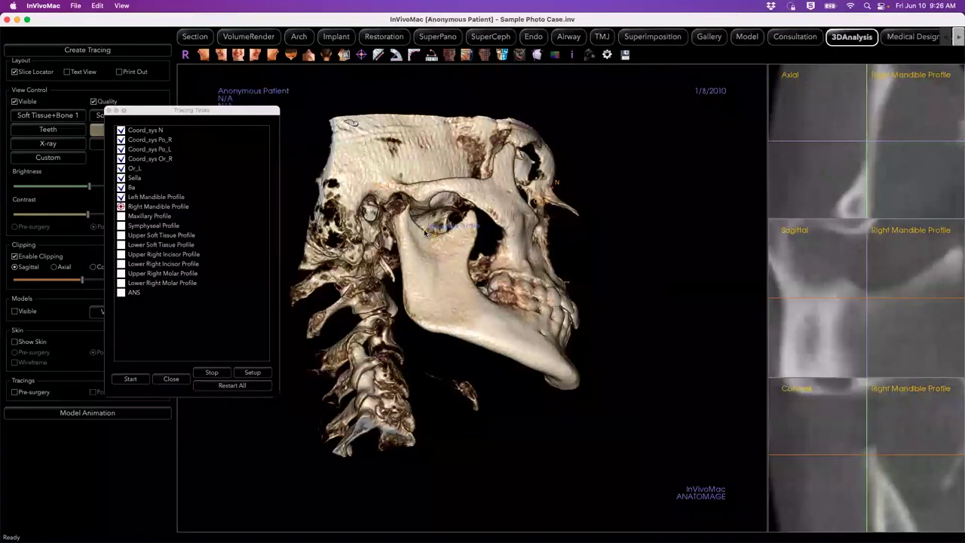
left_click(424, 233)
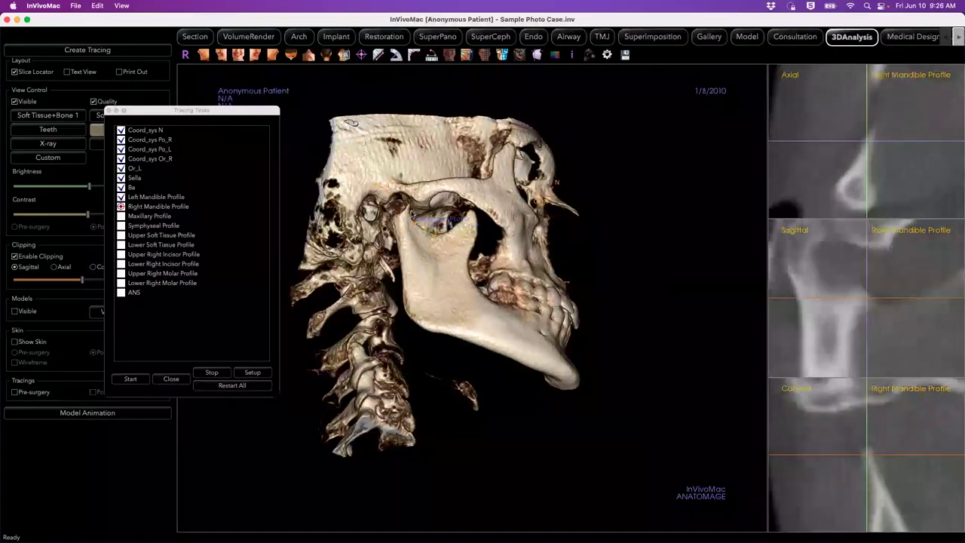
left_click(410, 216)
left_click(410, 215)
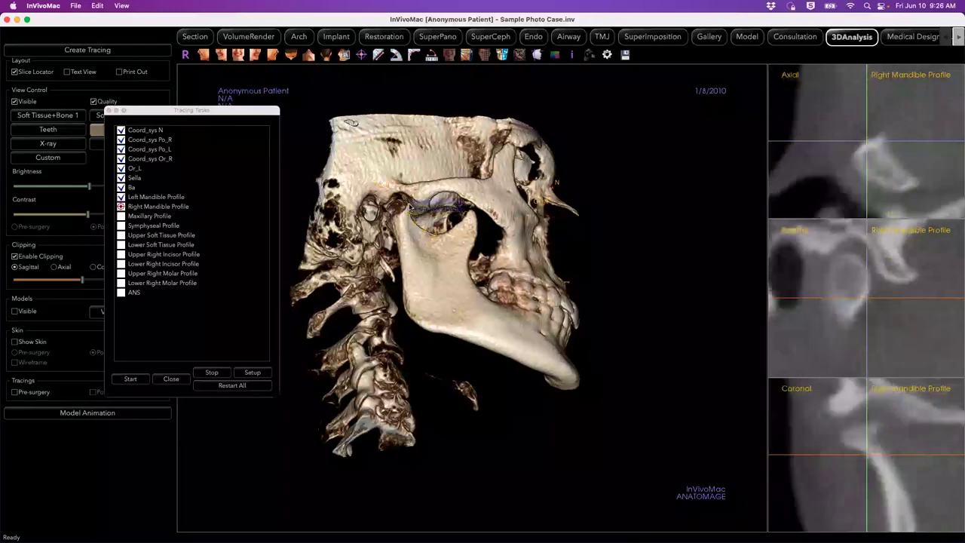
left_click(410, 208)
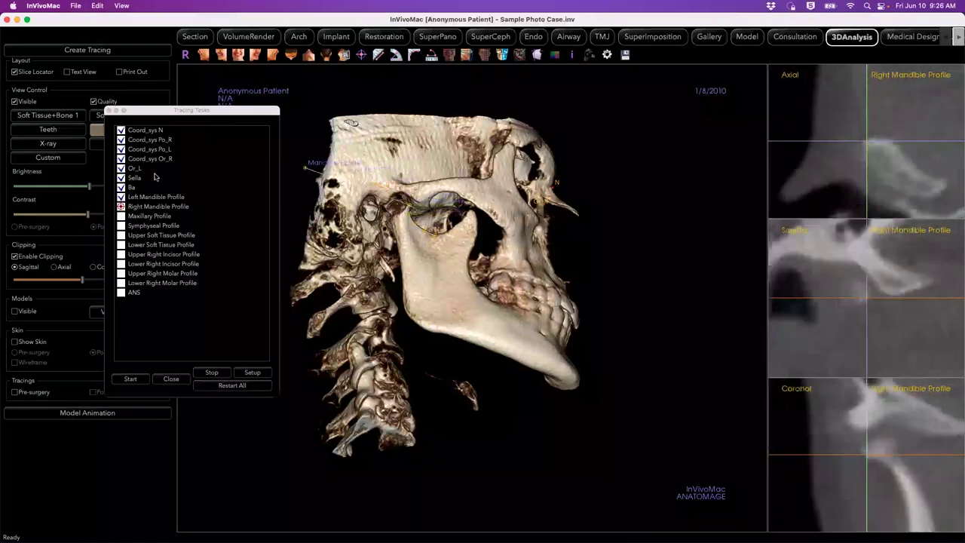
Raise the volume brightness and continue the Right Mandible Profile over the condyle and down the back of the ramus.
left_click_drag(90, 188, 96, 187)
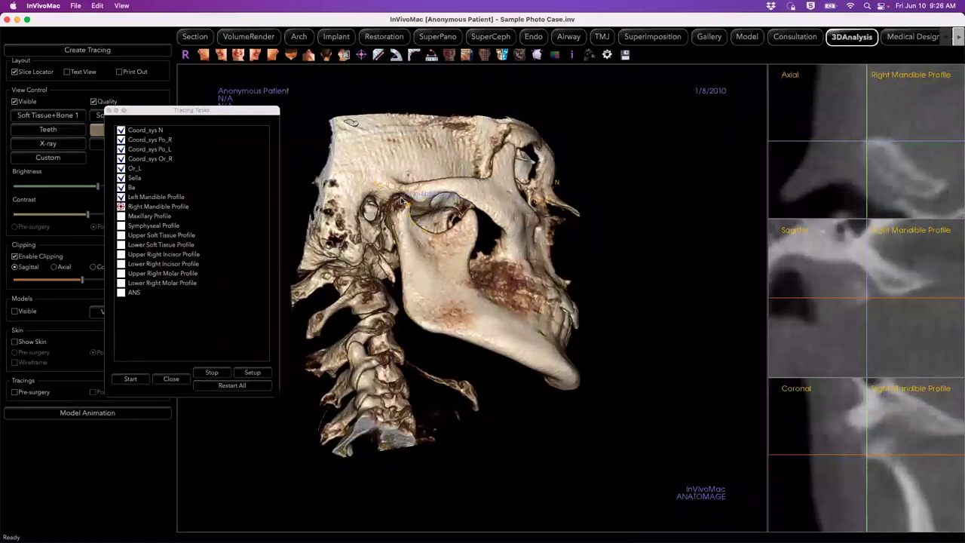
left_click(400, 202)
left_click(386, 217)
left_click(386, 220)
left_click(388, 226)
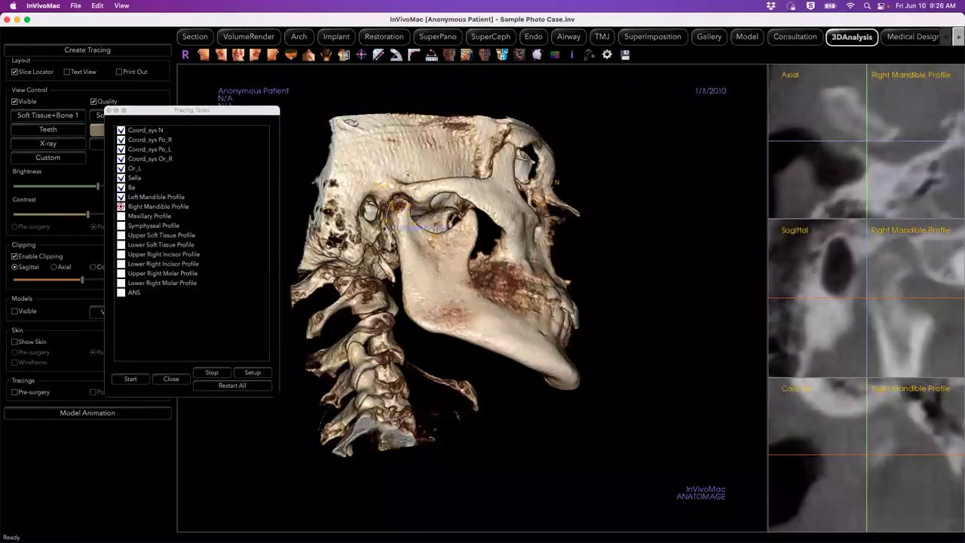
left_click(394, 240)
left_click(403, 271)
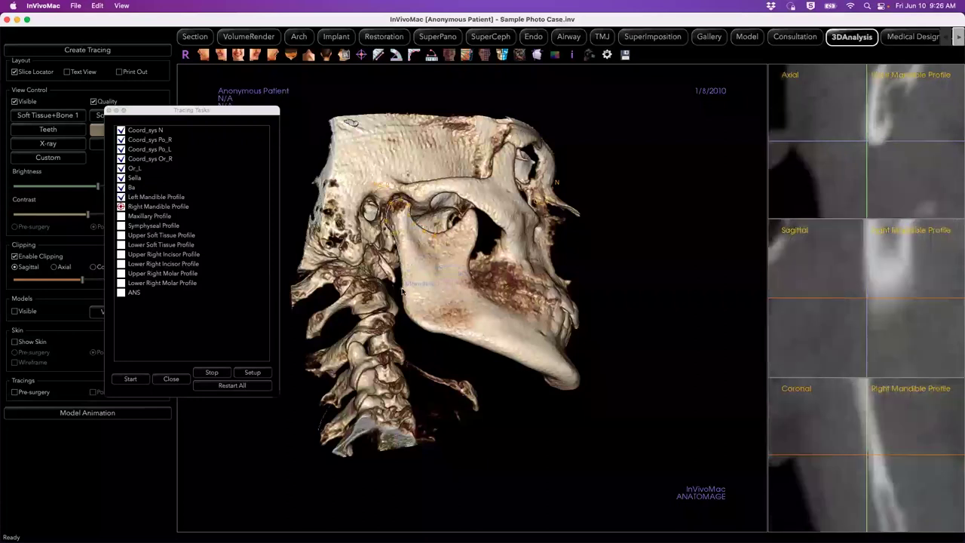
Complete the Right Mandible Profile around the jaw angle and along the lower border to the chin.
left_click(413, 313)
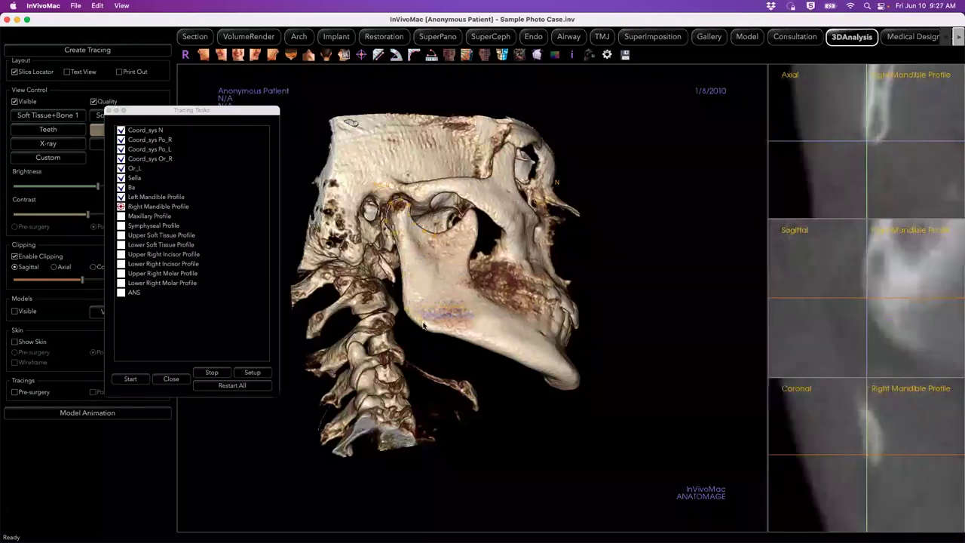
left_click(422, 326)
left_click(455, 335)
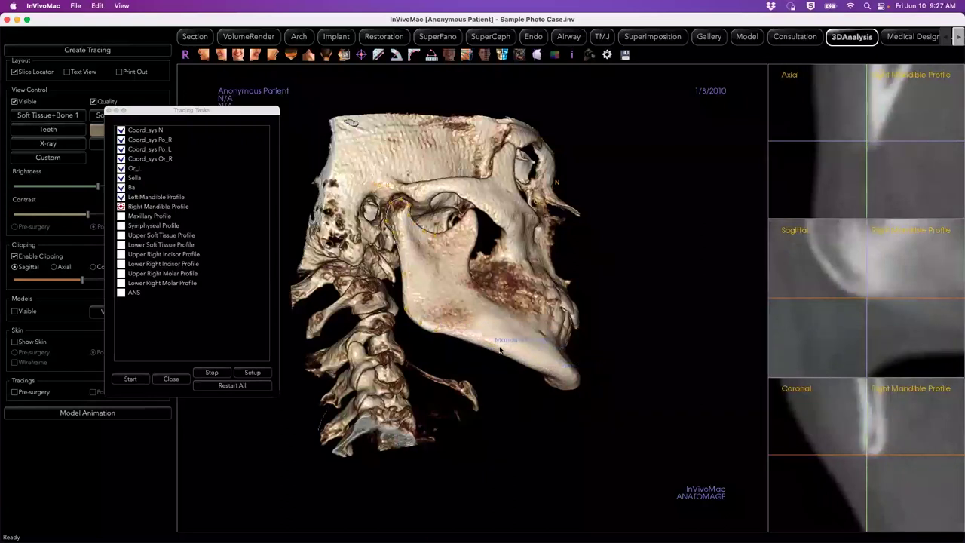
left_click(527, 344)
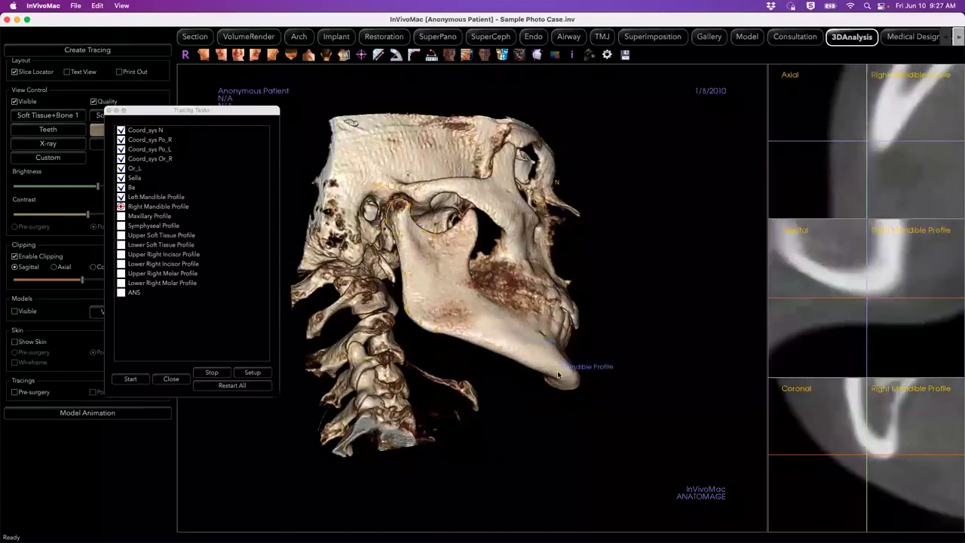
left_click(558, 374)
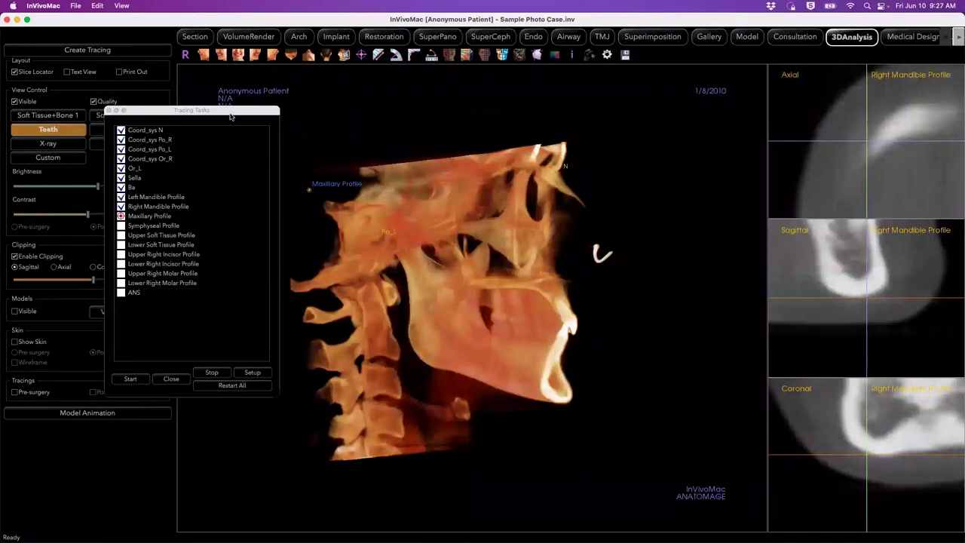
Trace the Maxillary Profile from above the upper incisor over the anterior nasal spine, back along the nasal floor and forward along the palate.
left_click_drag(232, 114, 234, 117)
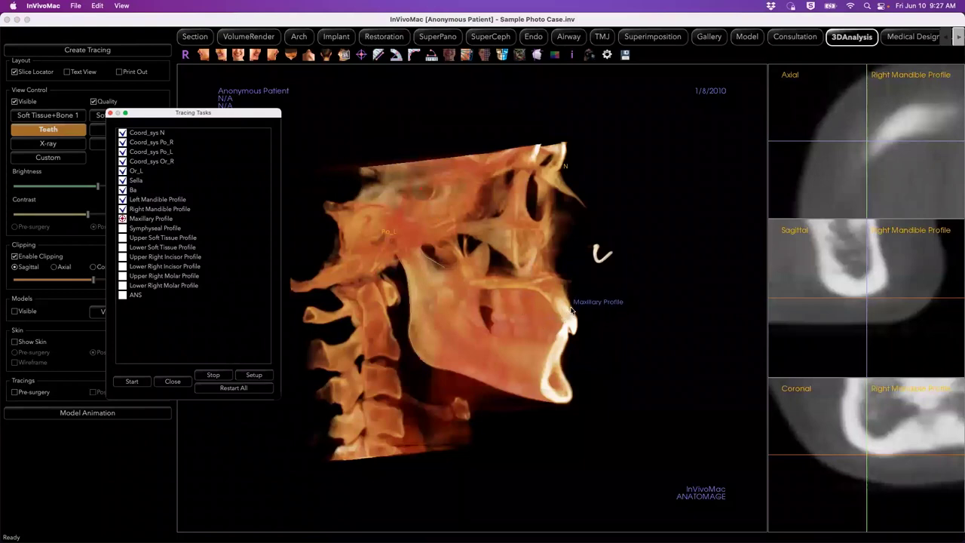
left_click(572, 309)
left_click(571, 306)
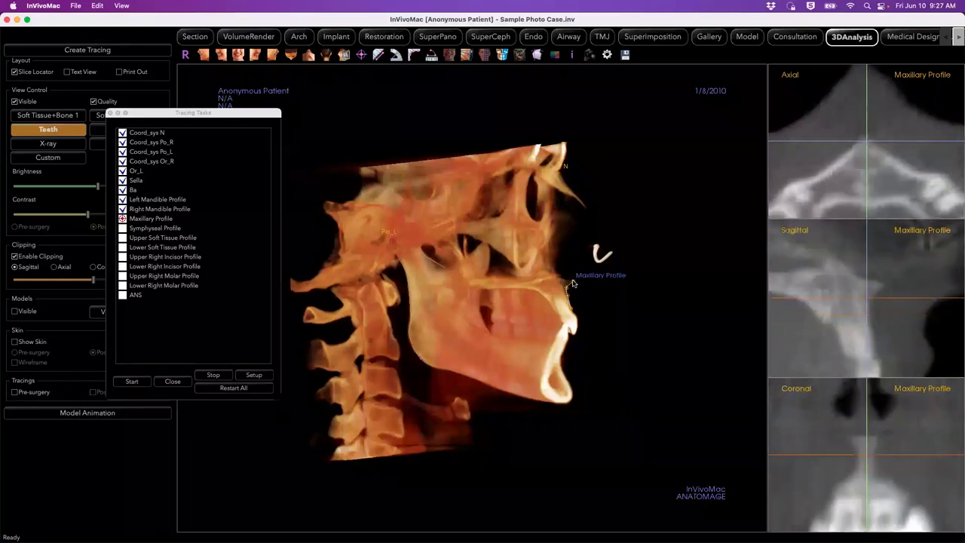
left_click_drag(568, 287, 834, 285)
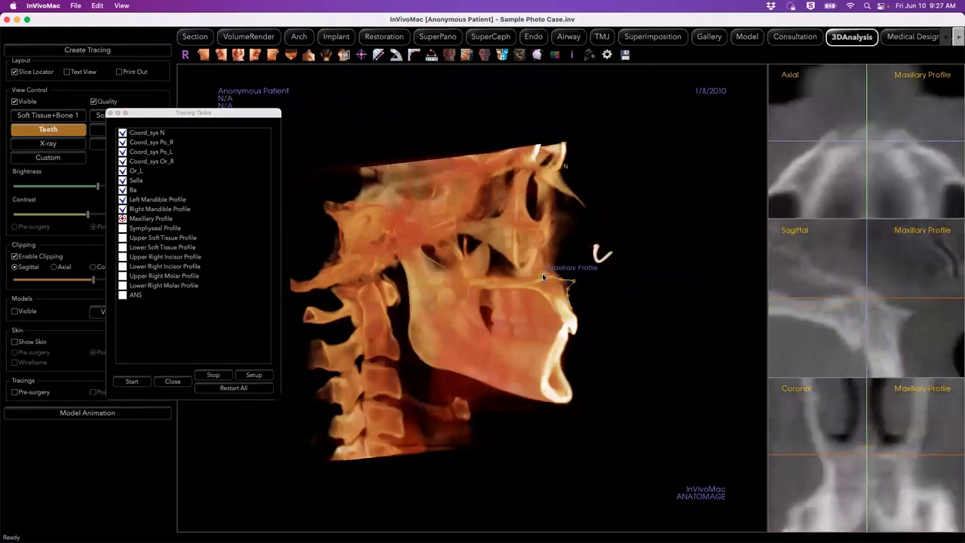
left_click_drag(530, 284, 469, 287)
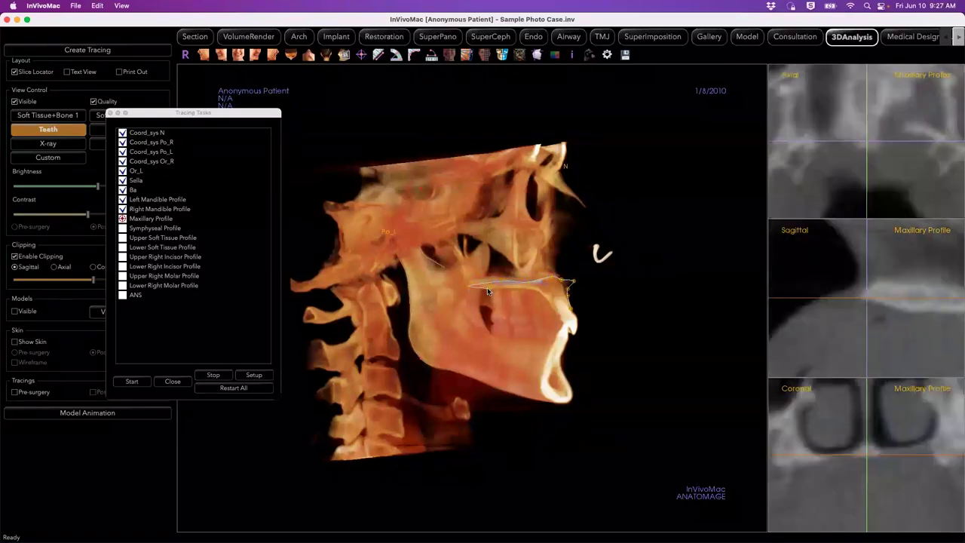
left_click(488, 291)
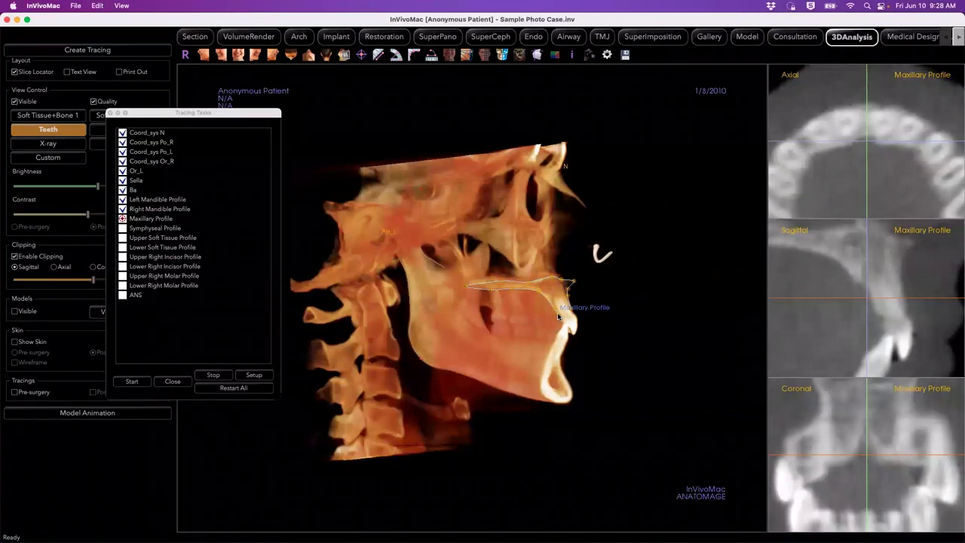
left_click(557, 313)
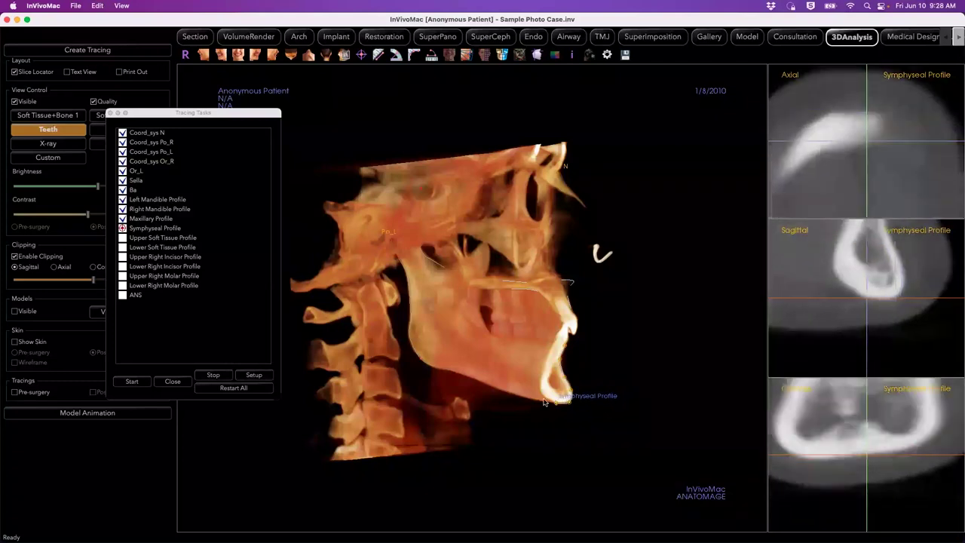
Trace the Symphyseal Profile around the bottom of the chin and up the inner side to the lower incisor.
left_click(540, 395)
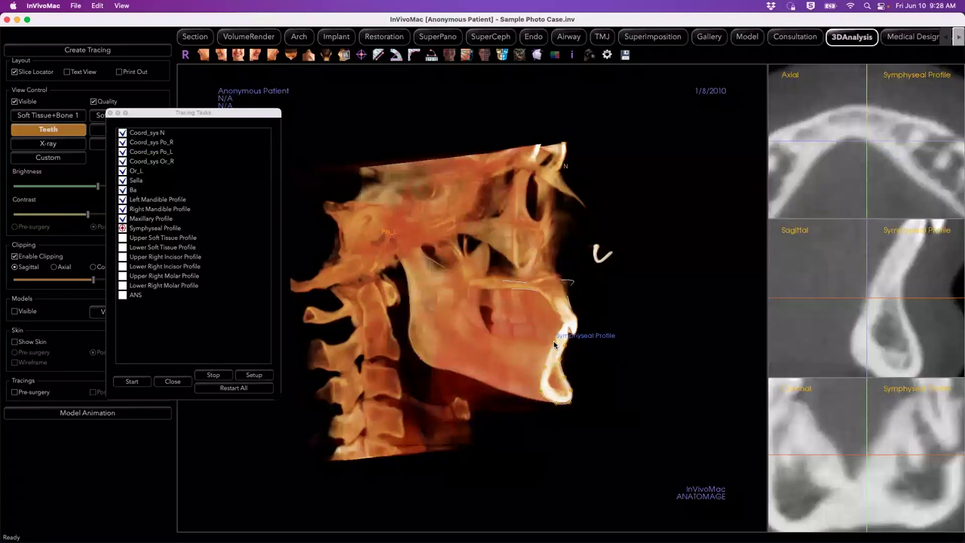
left_click(554, 347)
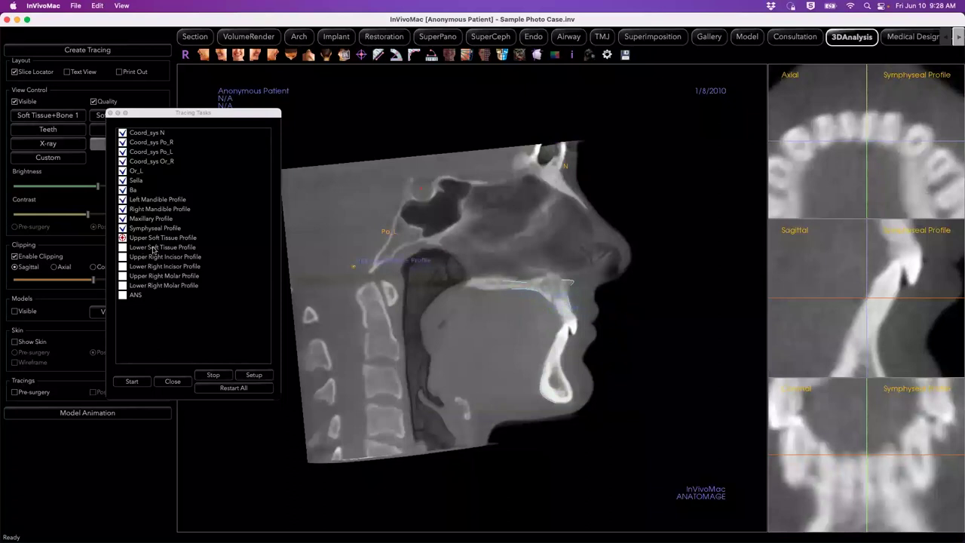
Start the Upper Soft Tissue Profile at the skin over nasion and trace it down the nasal bridge and around the nose tip.
left_click_drag(214, 116, 193, 118)
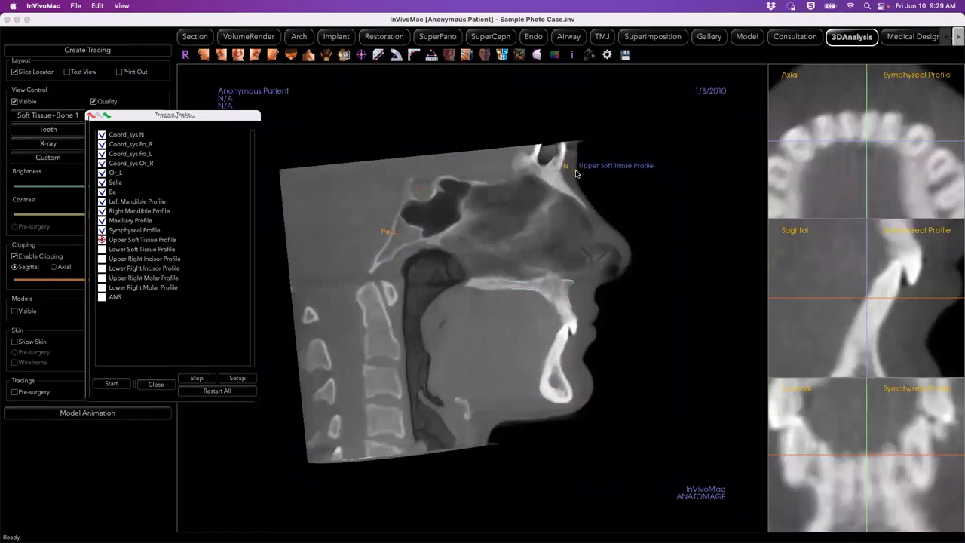
left_click(575, 174)
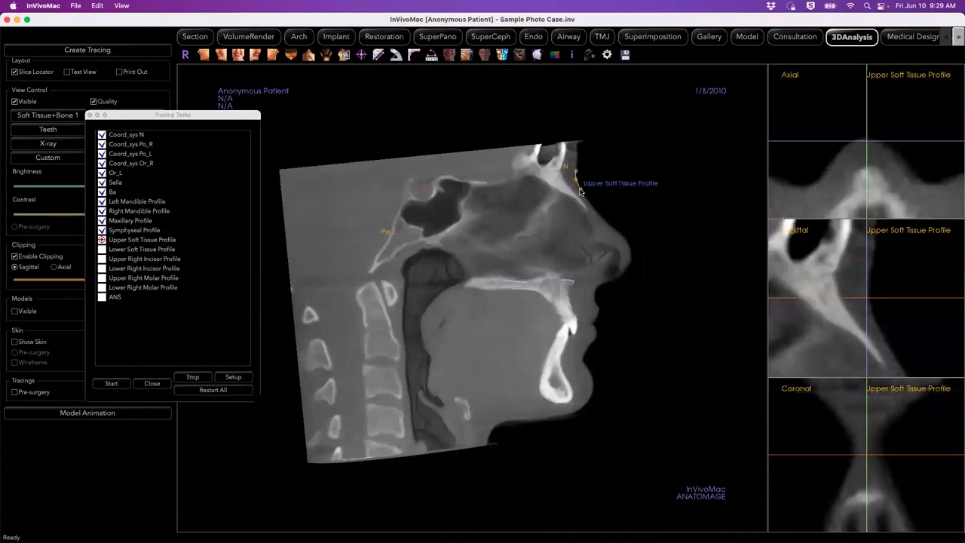
left_click_drag(579, 187, 595, 216)
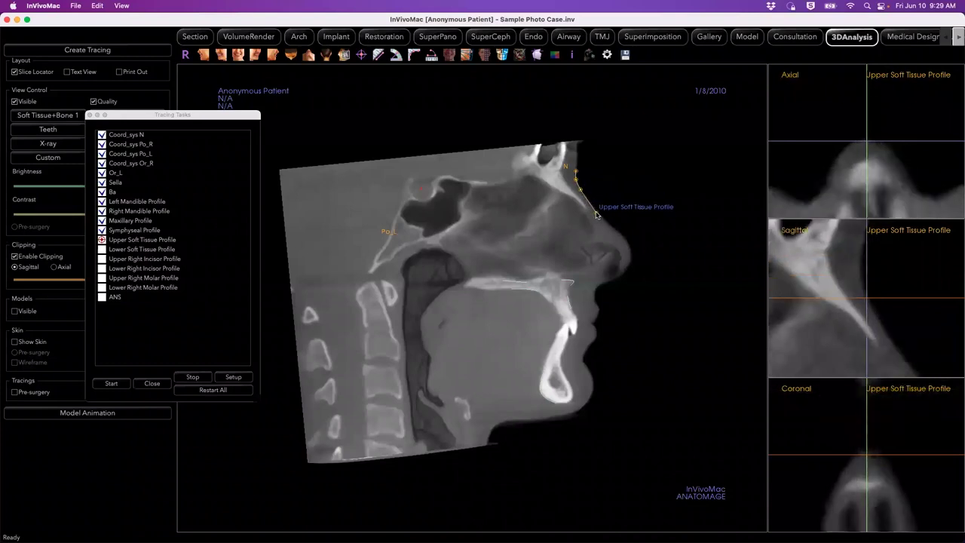
left_click(596, 215)
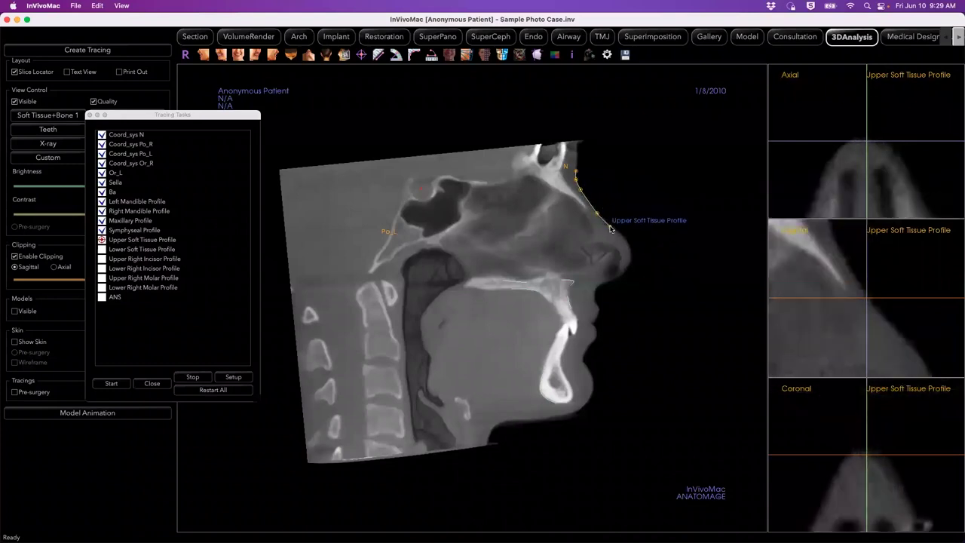
left_click(611, 227)
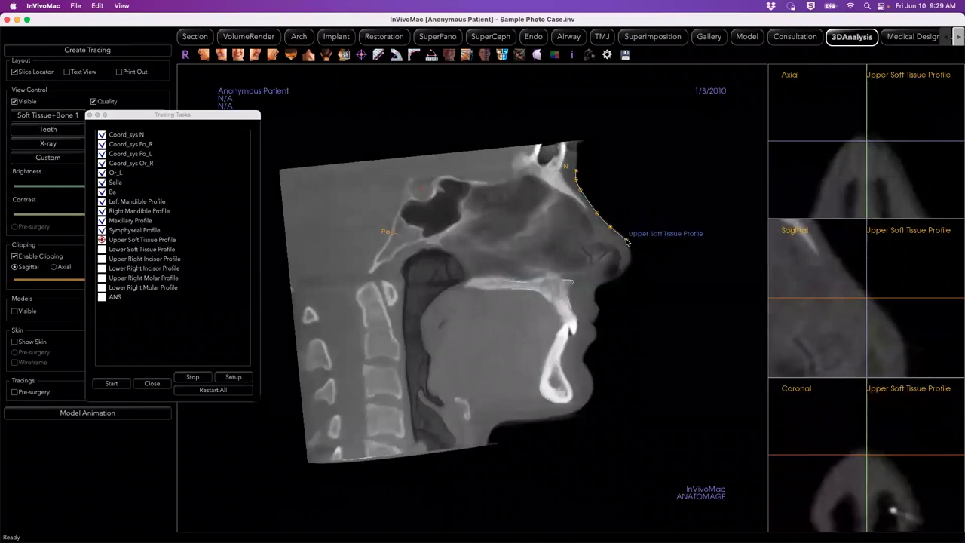
left_click(627, 240)
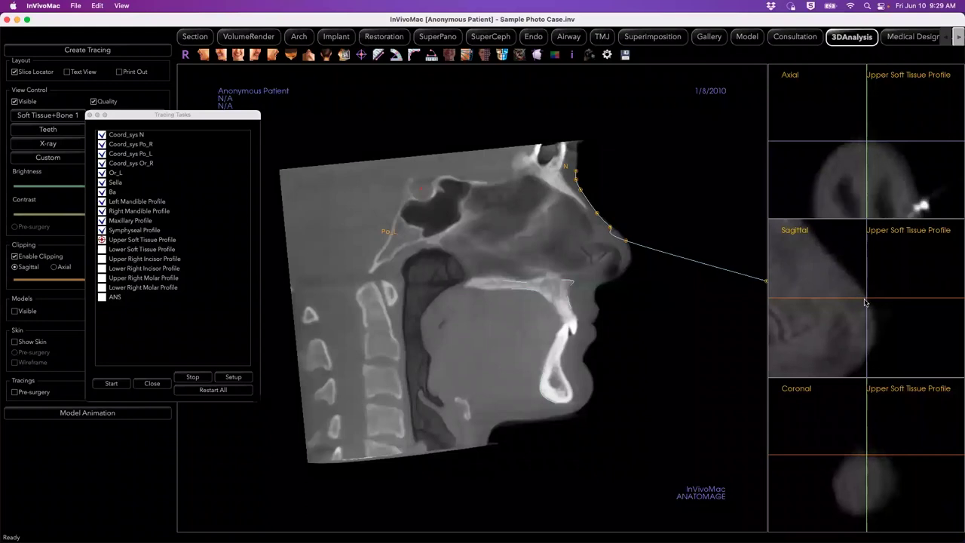
left_click(630, 254)
left_click(628, 267)
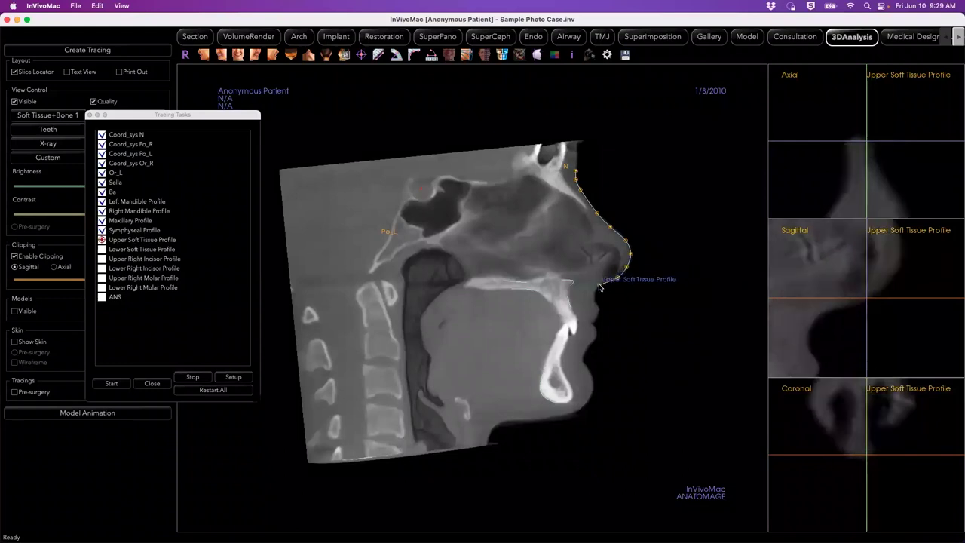
Complete the Upper Soft Tissue Profile along the base of the nose and down over the upper lip to the mouth opening.
left_click(618, 276)
left_click(599, 285)
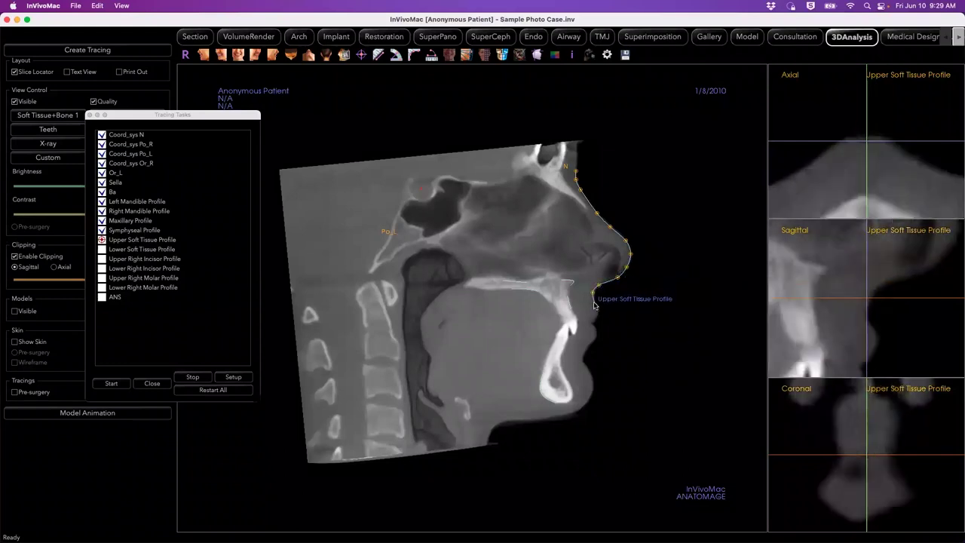
left_click(595, 303)
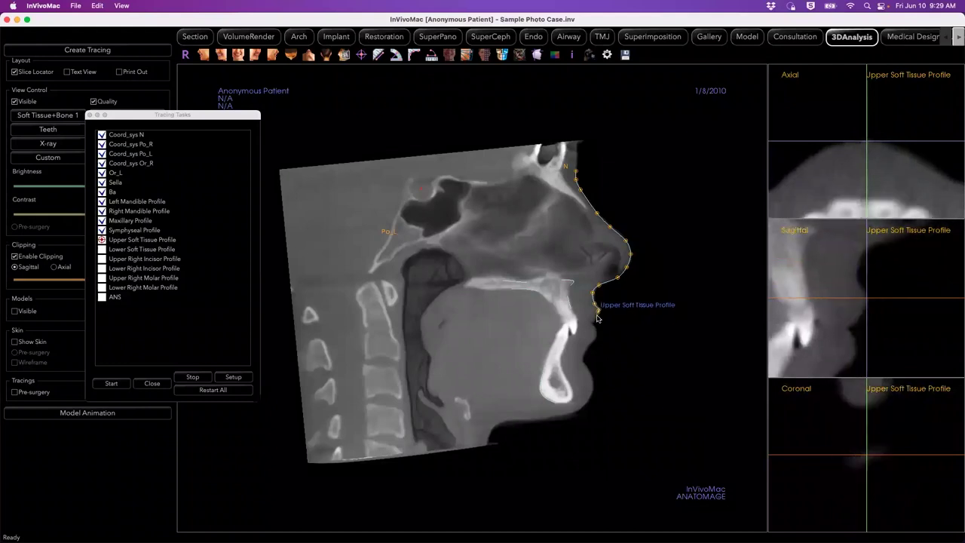
left_click(599, 309)
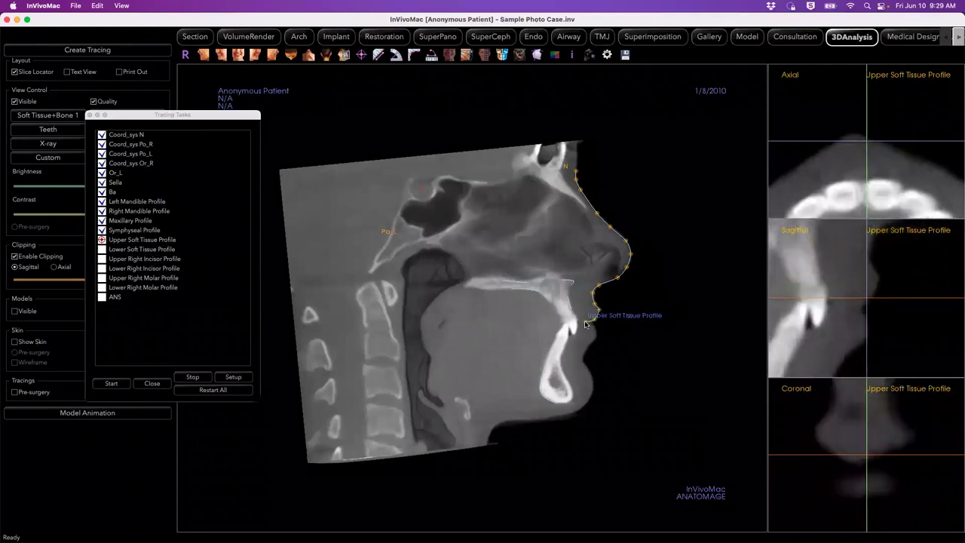
left_click(582, 323)
left_click(578, 322)
double_click(579, 323)
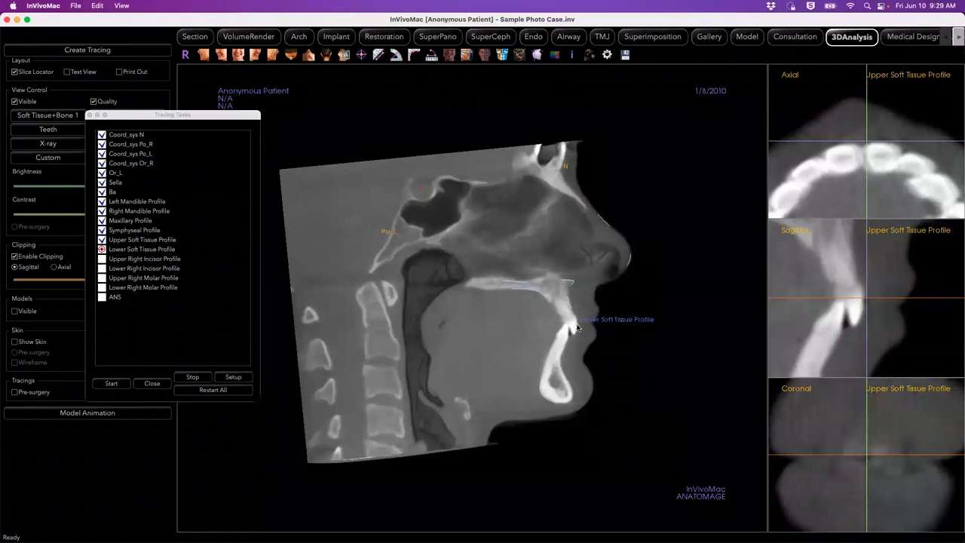
Start the Lower Soft Tissue Profile at the mouth opening and trace it around the lower lip into the fold above the chin.
left_click(579, 327)
left_click(588, 324)
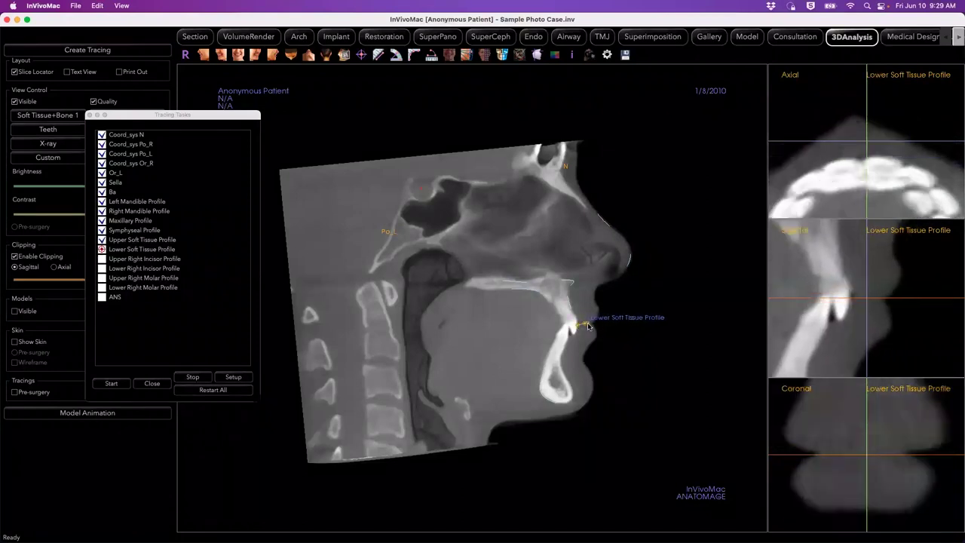
left_click(592, 331)
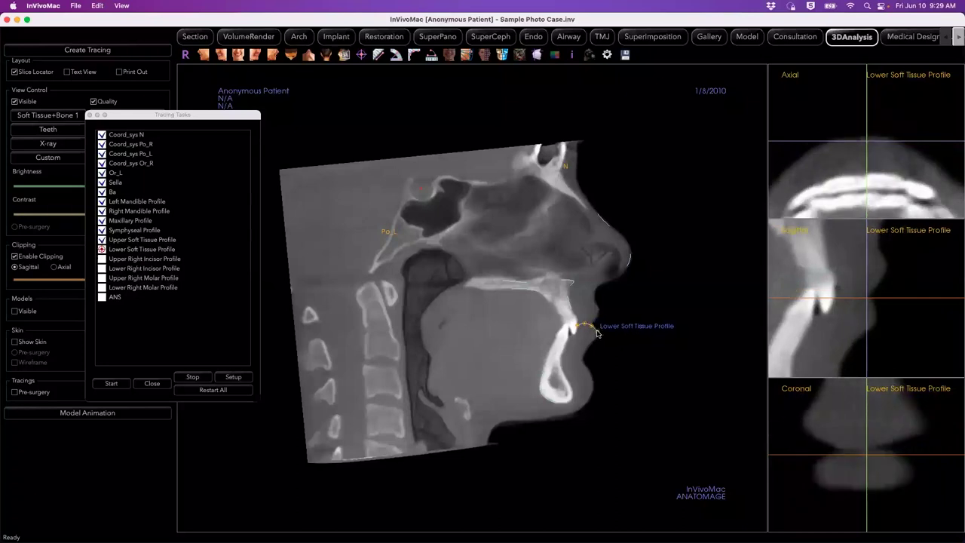
left_click(596, 336)
left_click(592, 342)
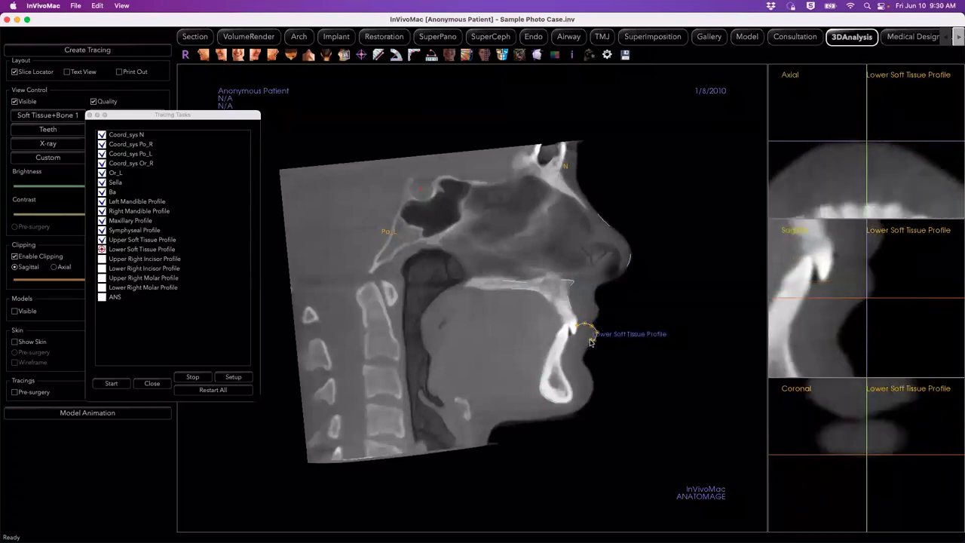
left_click(583, 356)
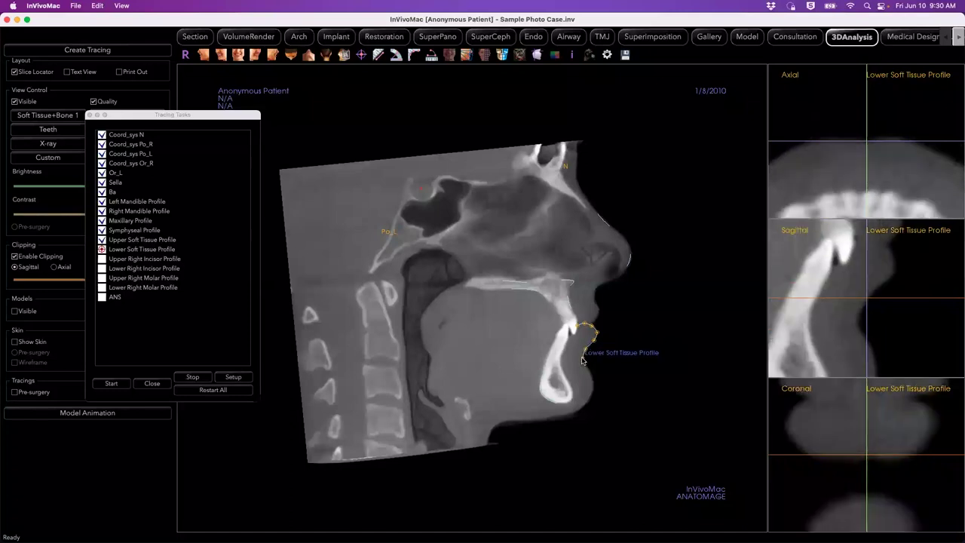
left_click(584, 363)
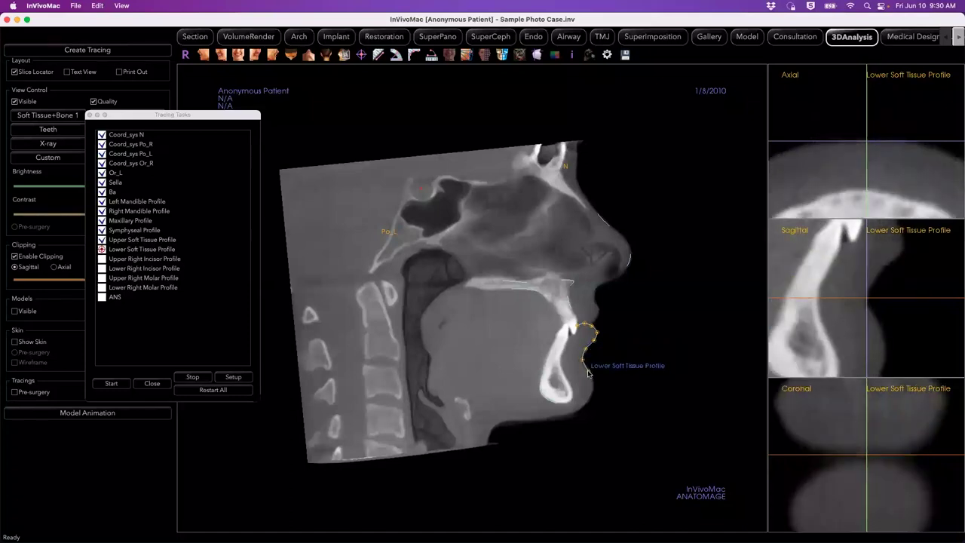
Complete the Lower Soft Tissue Profile over the front of the chin and back along its underside.
left_click(588, 373)
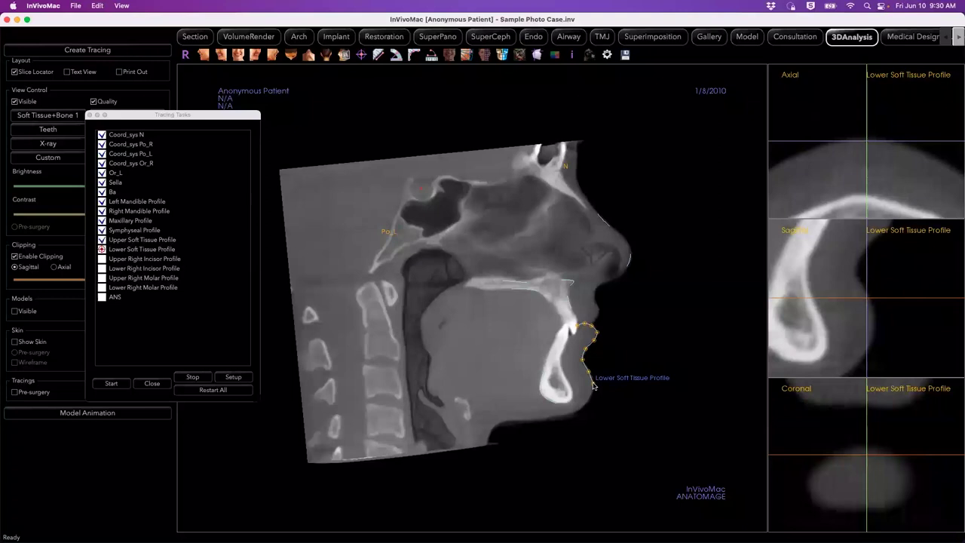
left_click(593, 385)
left_click(590, 399)
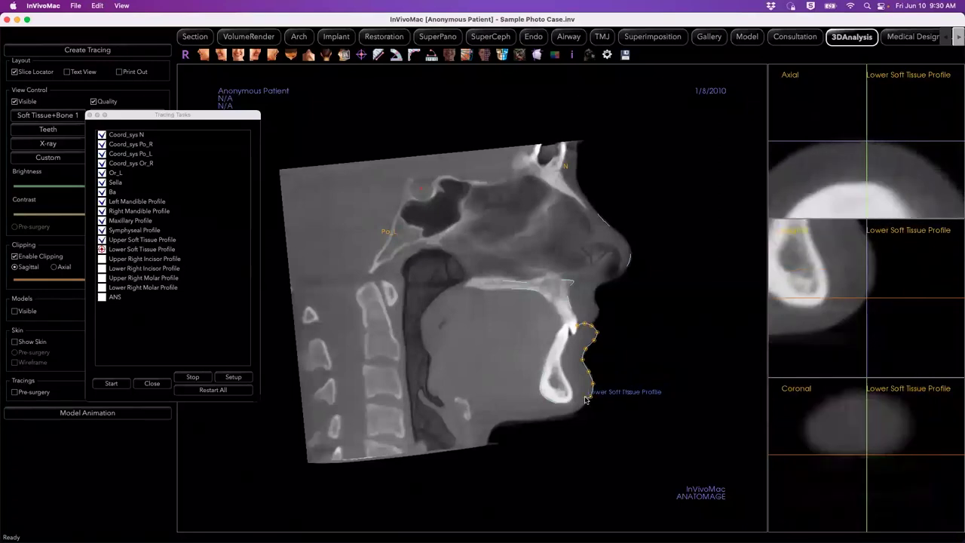
left_click(579, 411)
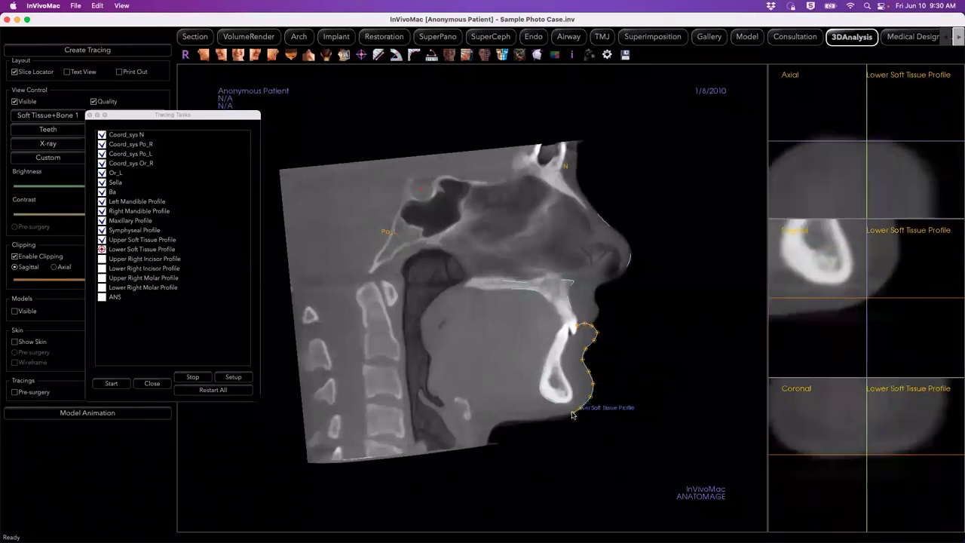
left_click(569, 415)
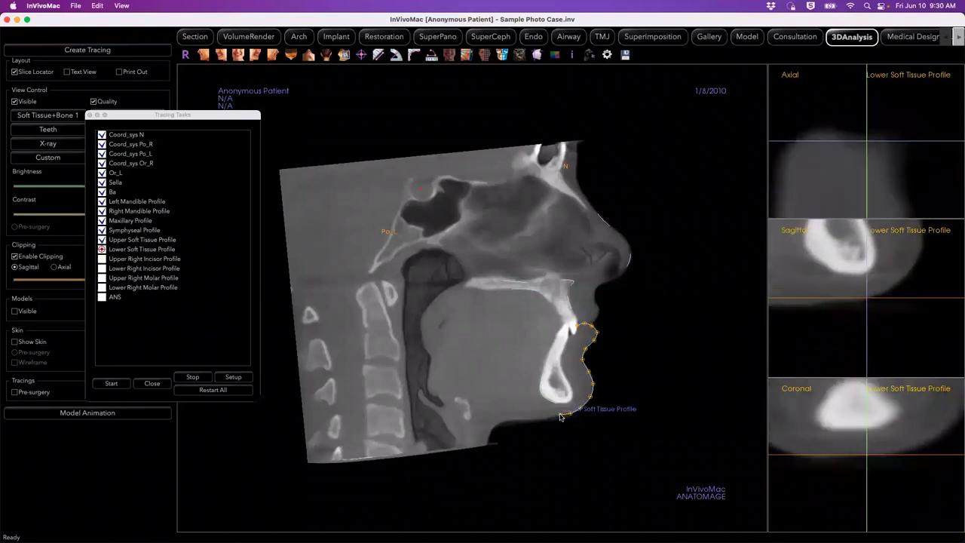
left_click(561, 417)
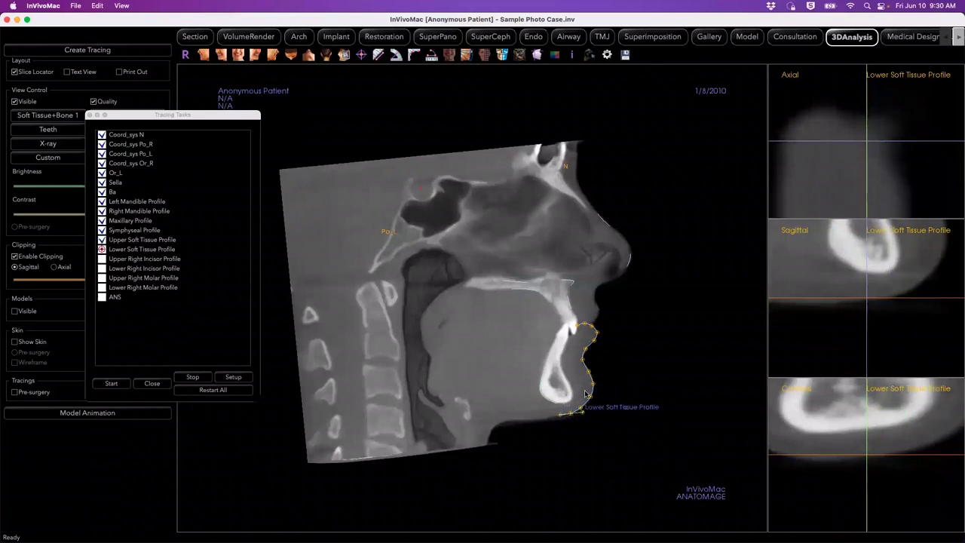
double_click(551, 428)
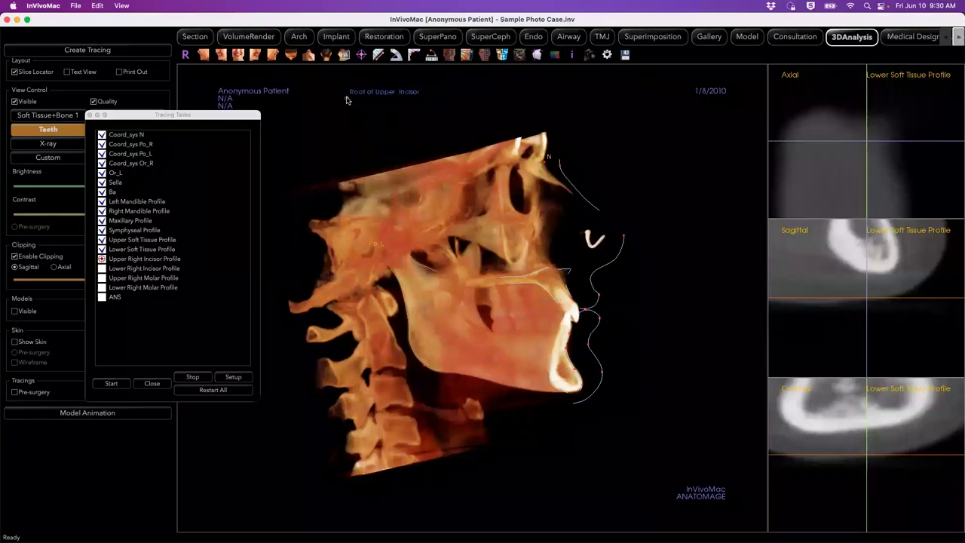
Place the root, crown and labial points of the upper incisor for the Upper Right Incisor Profile in a side view.
left_click(238, 58)
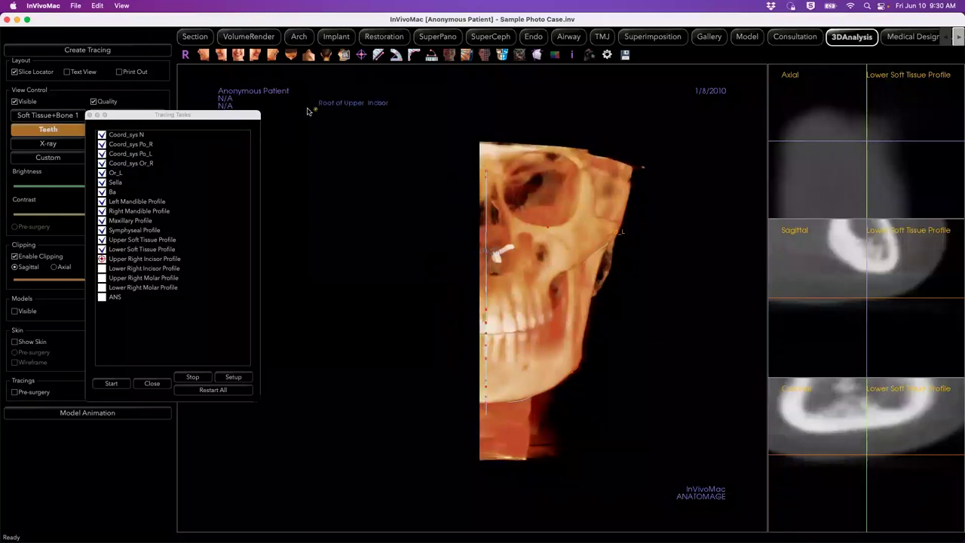
left_click(272, 56)
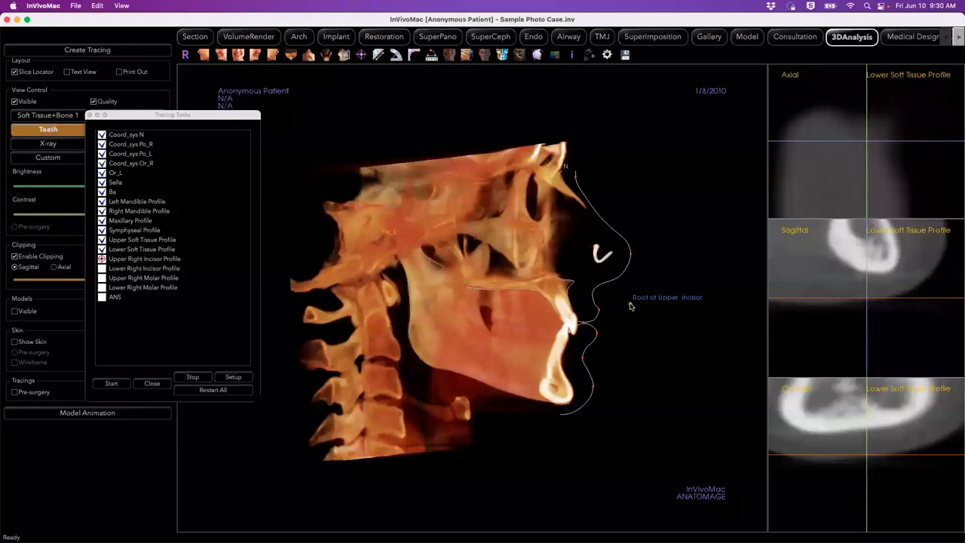
left_click(561, 301)
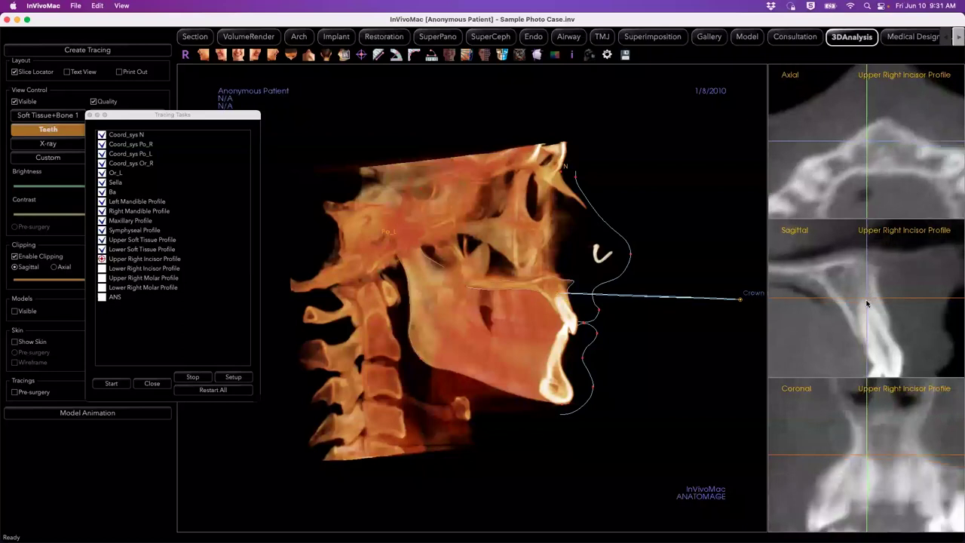
left_click(573, 337)
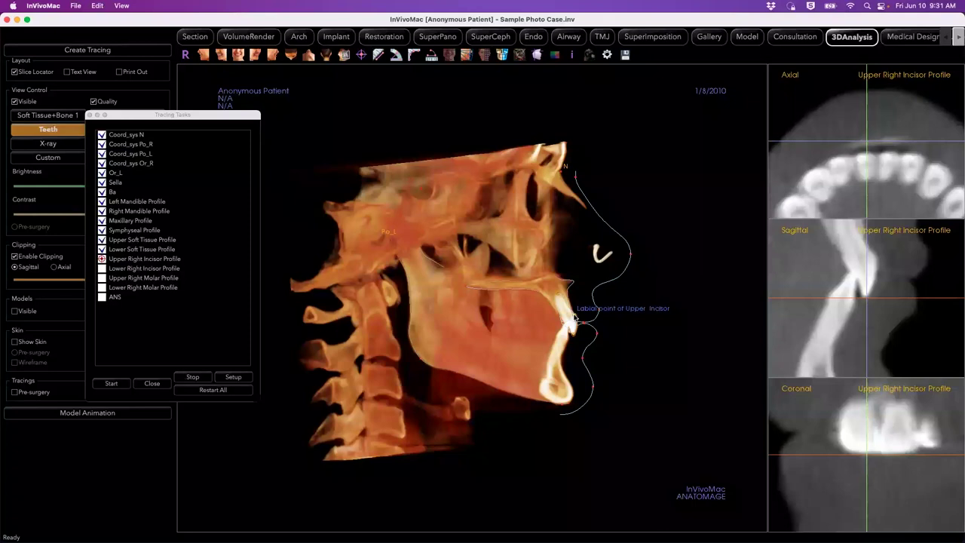
left_click(573, 318)
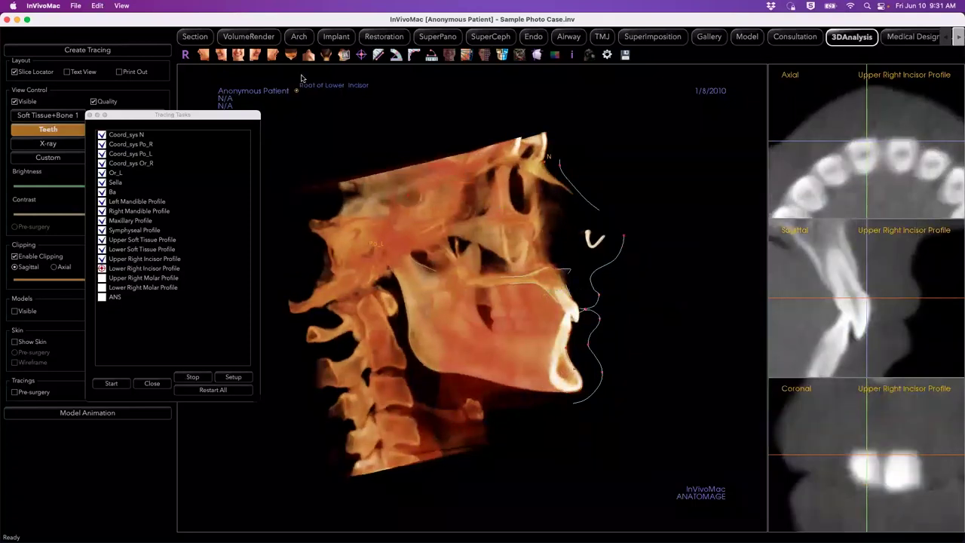
Place the root, crown and labial points of the lower incisor for the Lower Right Incisor Profile in a side view.
left_click(238, 55)
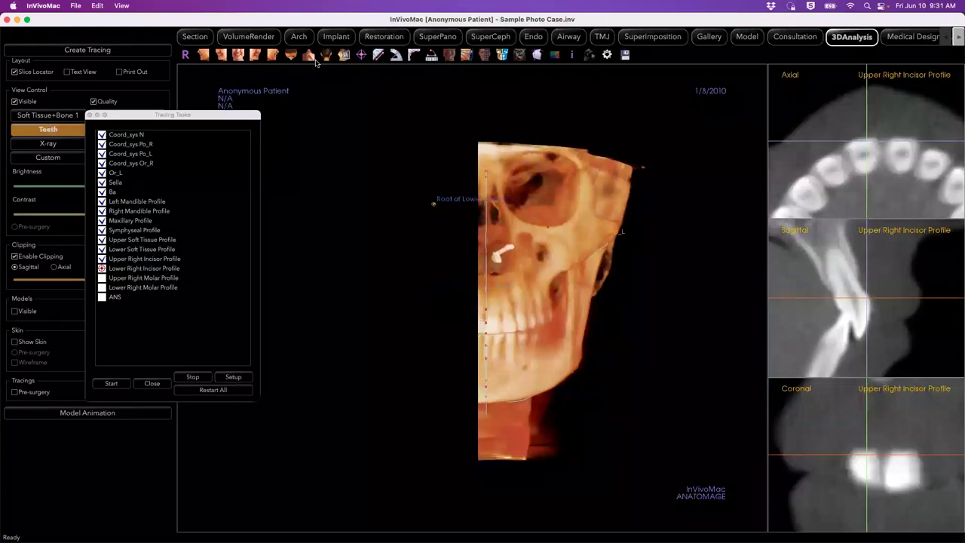
left_click(272, 55)
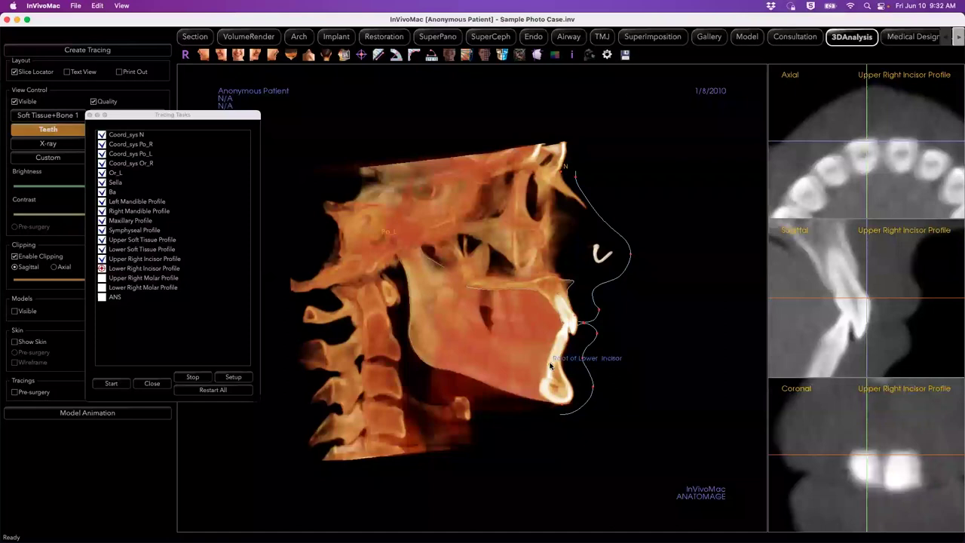
left_click(550, 365)
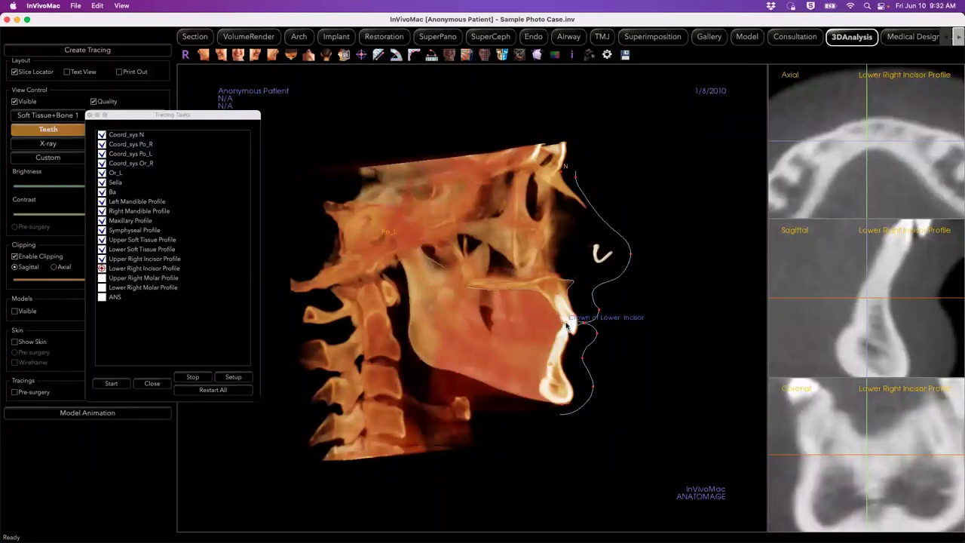
left_click(567, 325)
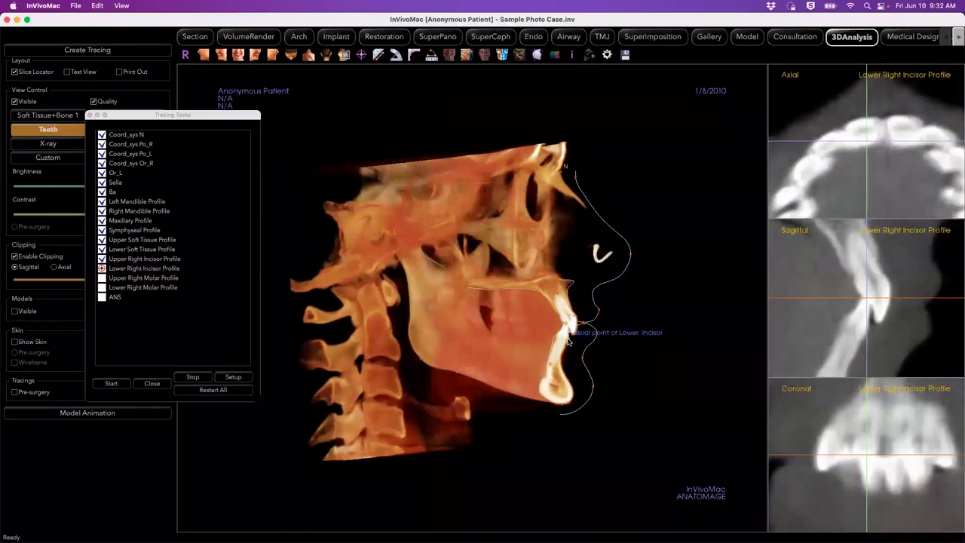
left_click(568, 342)
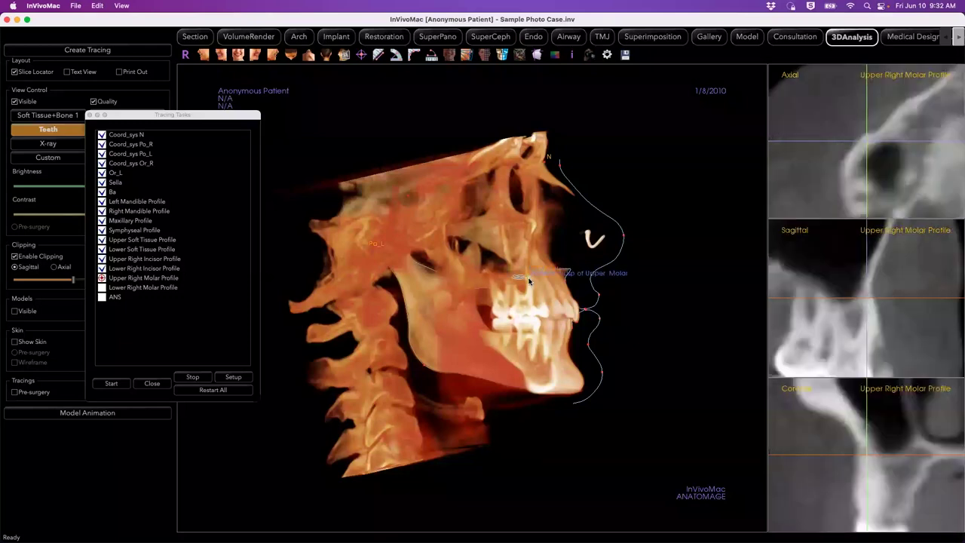
Place the root tip, anterior cusp and posterior cusp of the upper molar for the Upper Right Molar Profile.
left_click(528, 281)
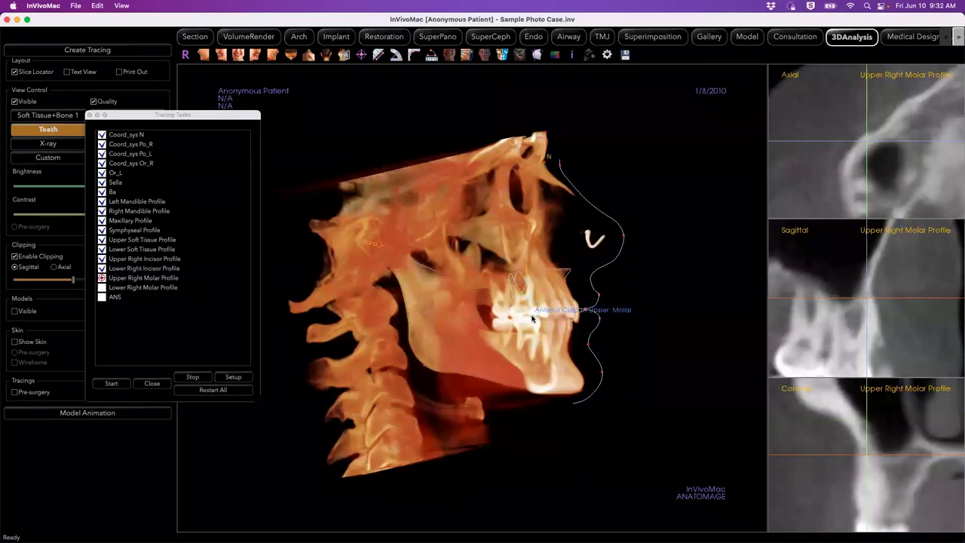
left_click(532, 319)
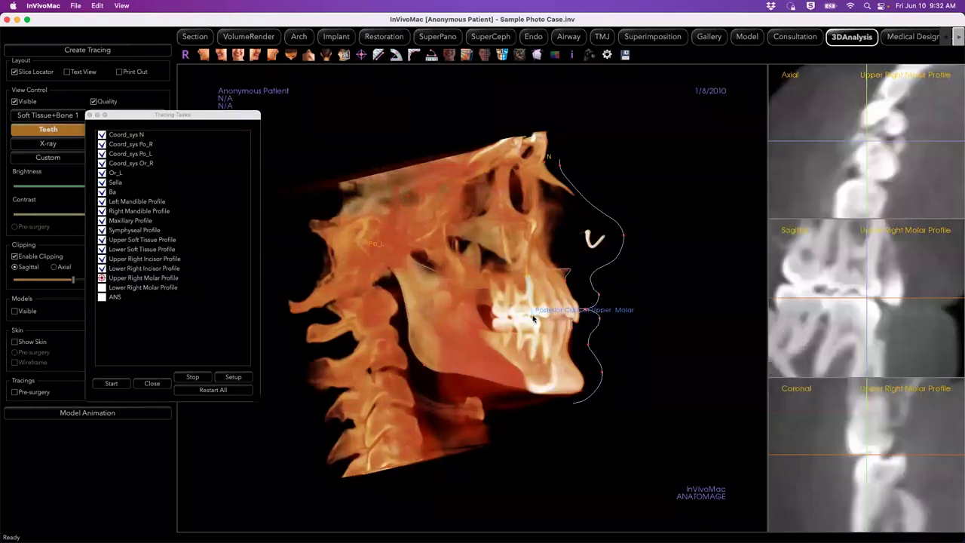
left_click(869, 298)
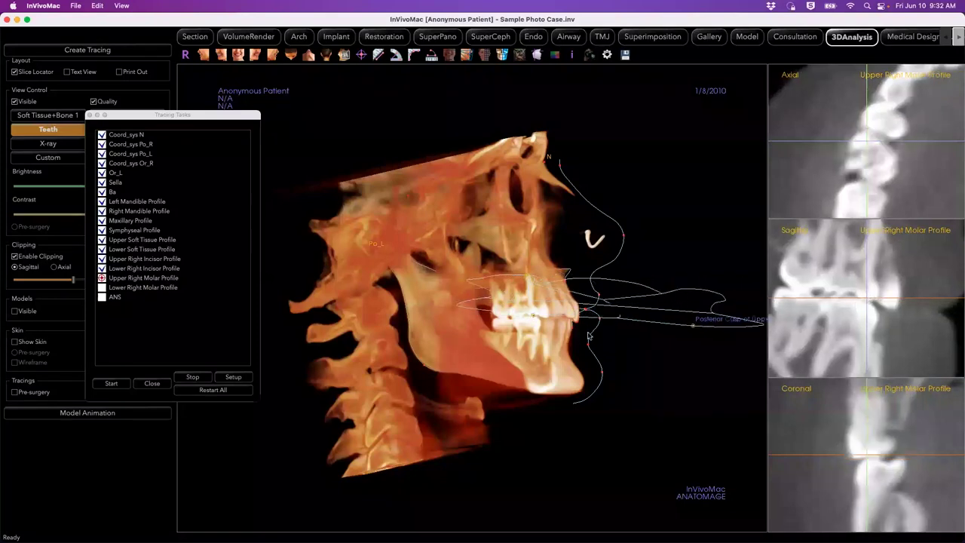
left_click(514, 320)
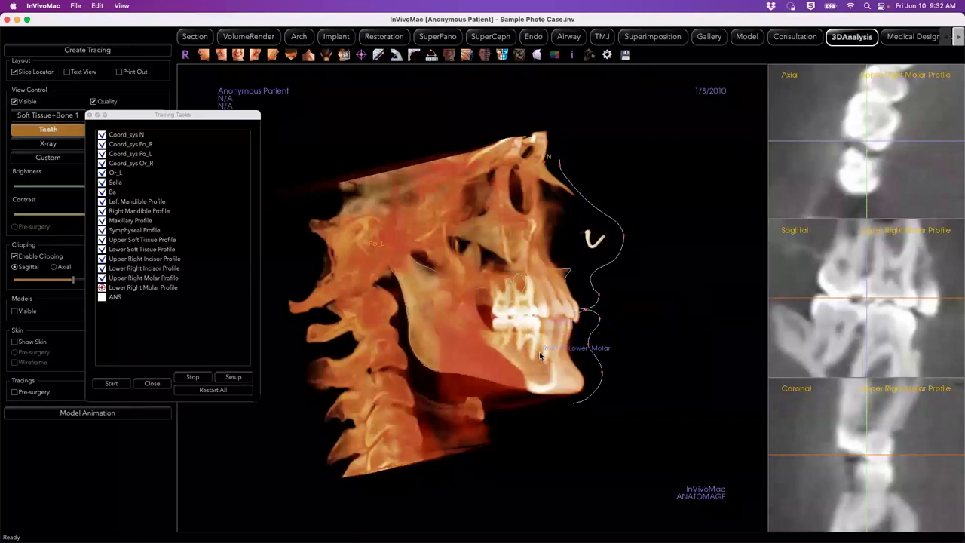
Switch the volume to Gray Scale and place the root, anterior cusp and posterior cusp for the Lower Right Molar Profile.
left_click_drag(178, 114, 142, 245)
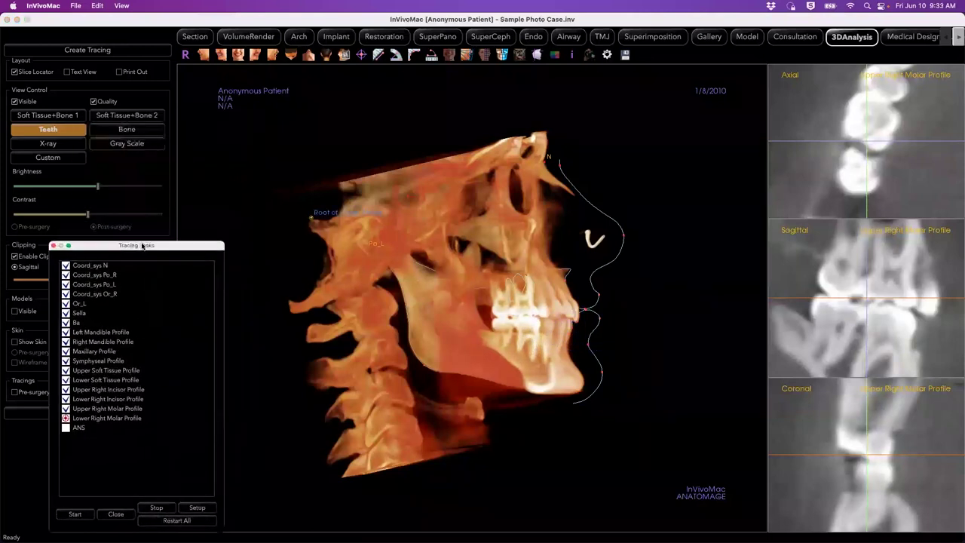
left_click(122, 144)
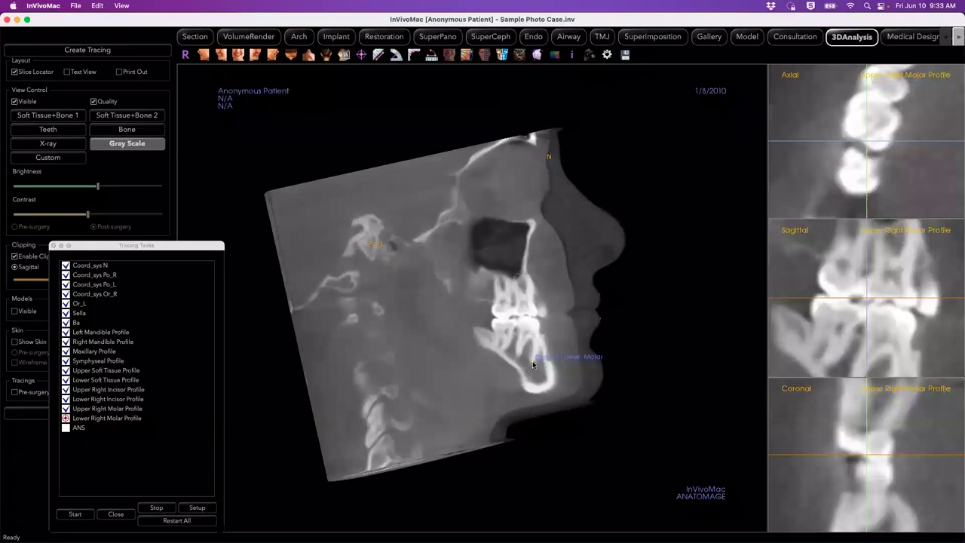
left_click(532, 360)
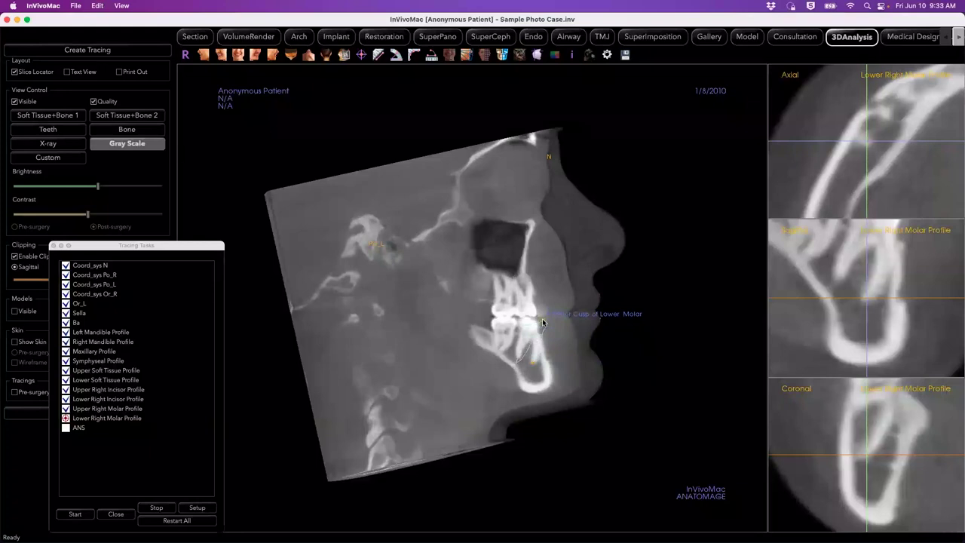
left_click(542, 319)
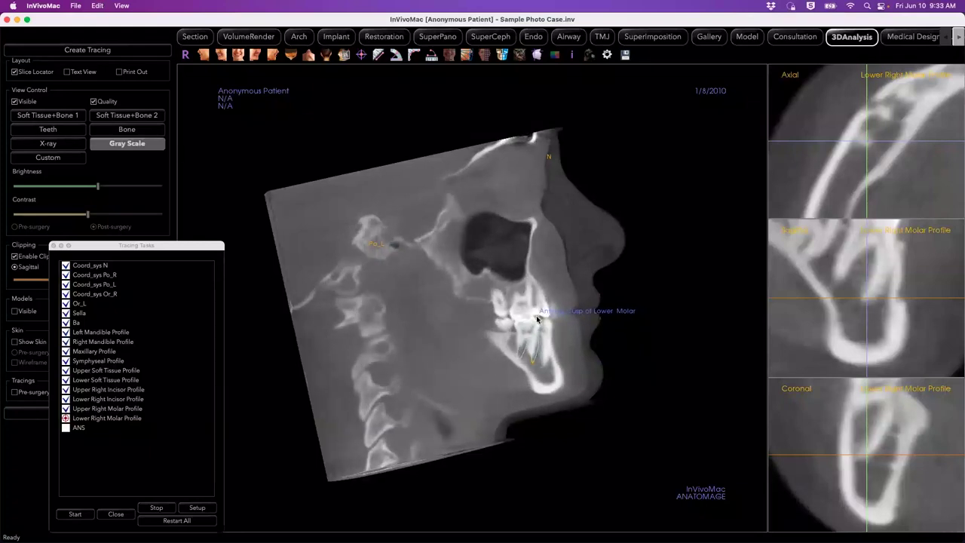
left_click(536, 320)
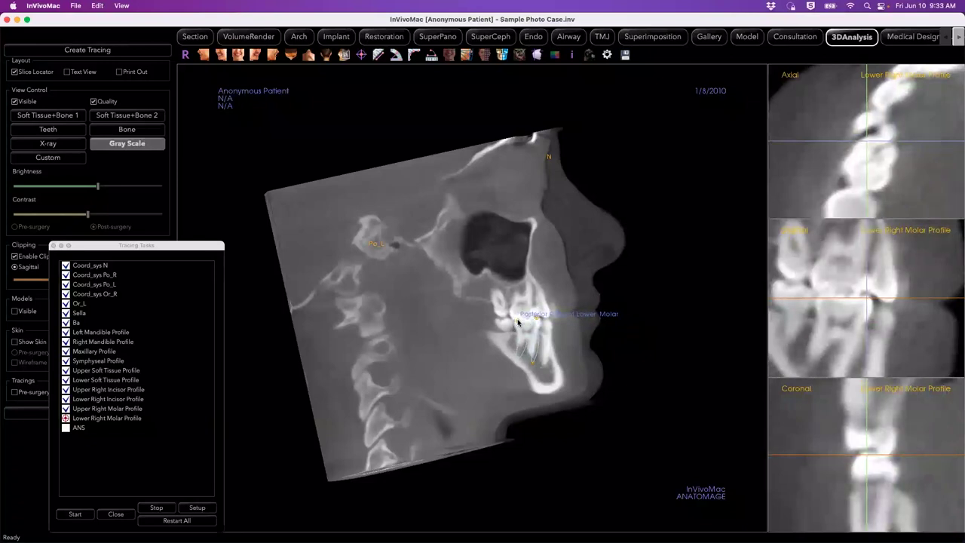
left_click(517, 322)
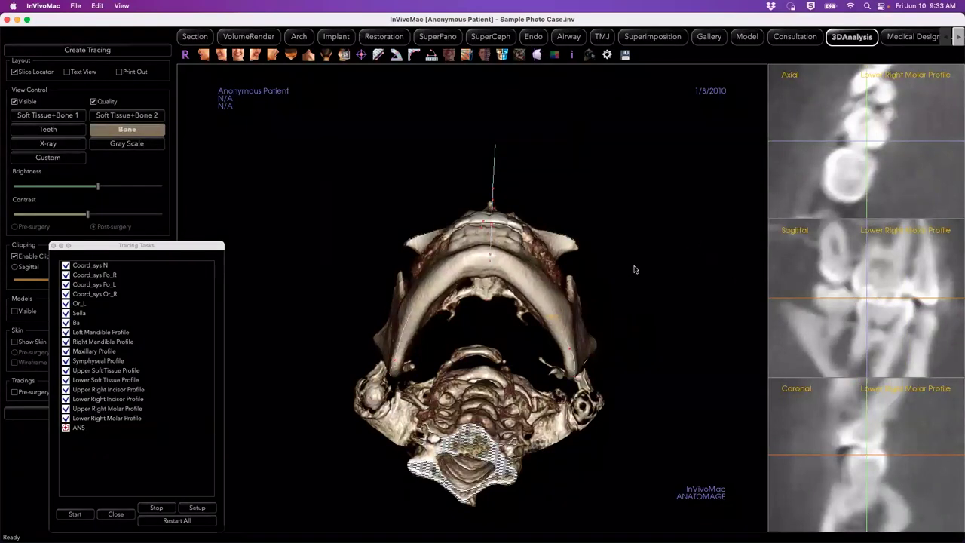
Place the ANS landmark at the tip of the anterior nasal spine and finish the tracing tasks.
left_click(490, 204)
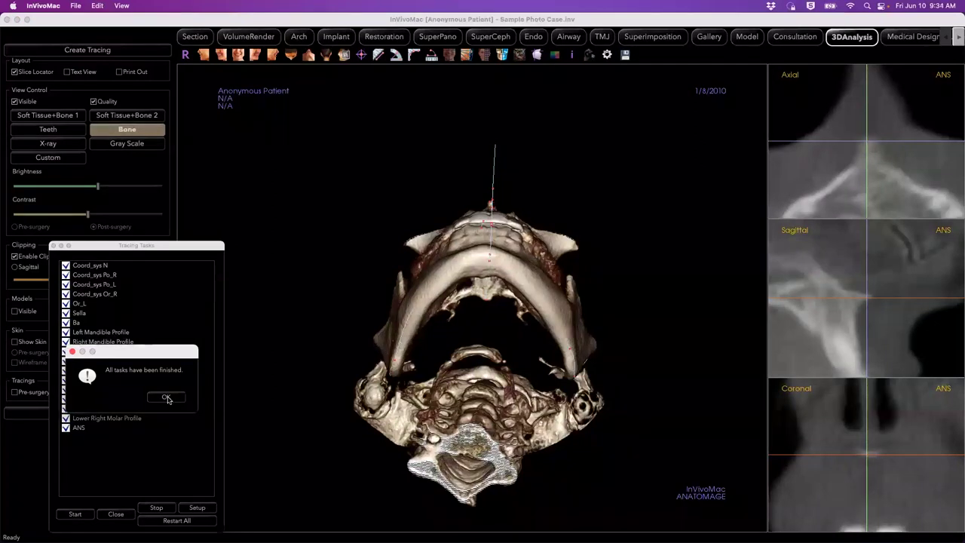
left_click(167, 397)
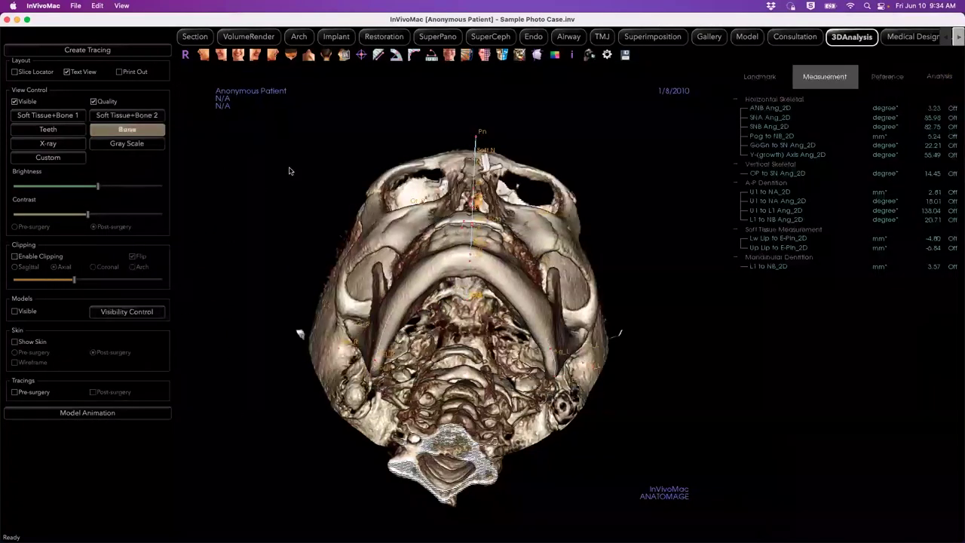
Render the traced skull in the Teeth preset with slightly reduced brightness and turn it from the front to an angled side view.
left_click(238, 55)
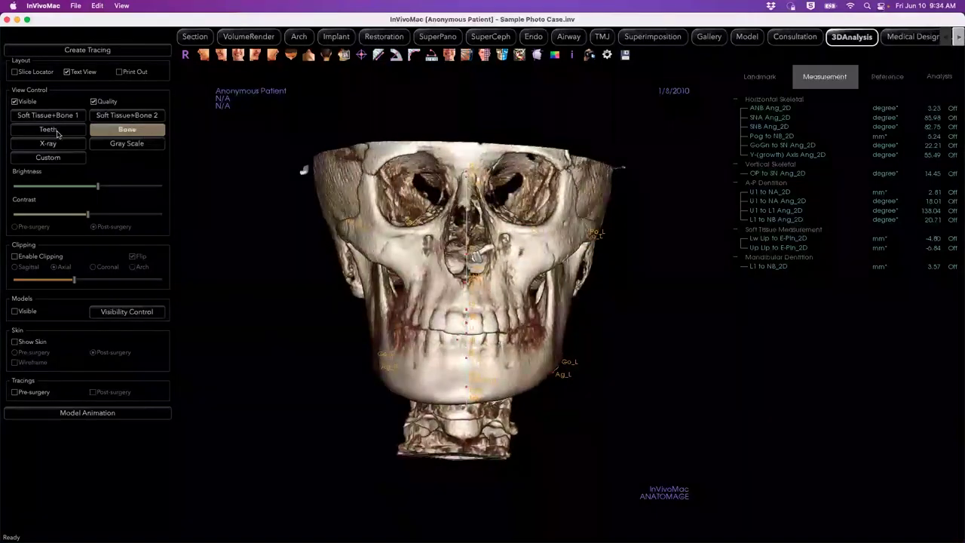
left_click(57, 131)
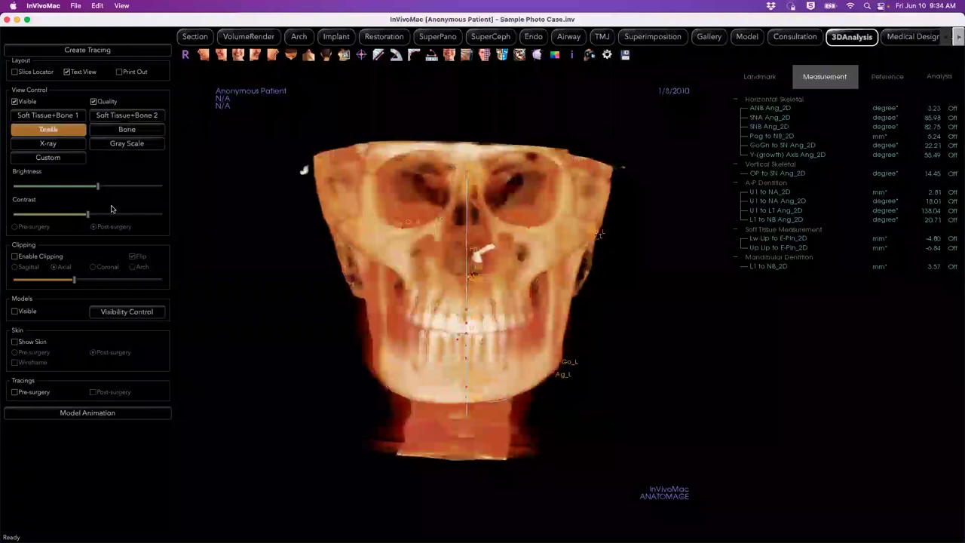
left_click_drag(98, 187, 89, 186)
left_click_drag(316, 247, 418, 244)
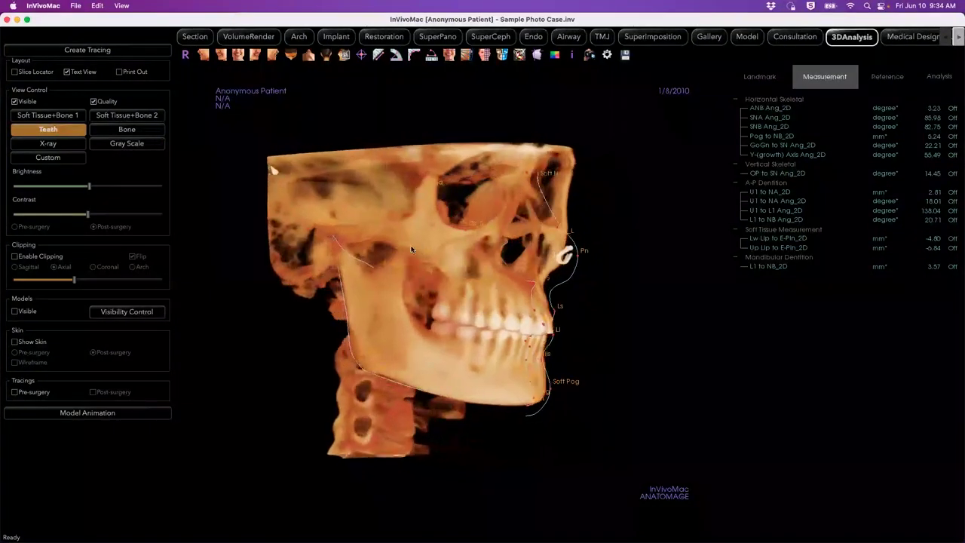
left_click_drag(671, 254, 661, 257)
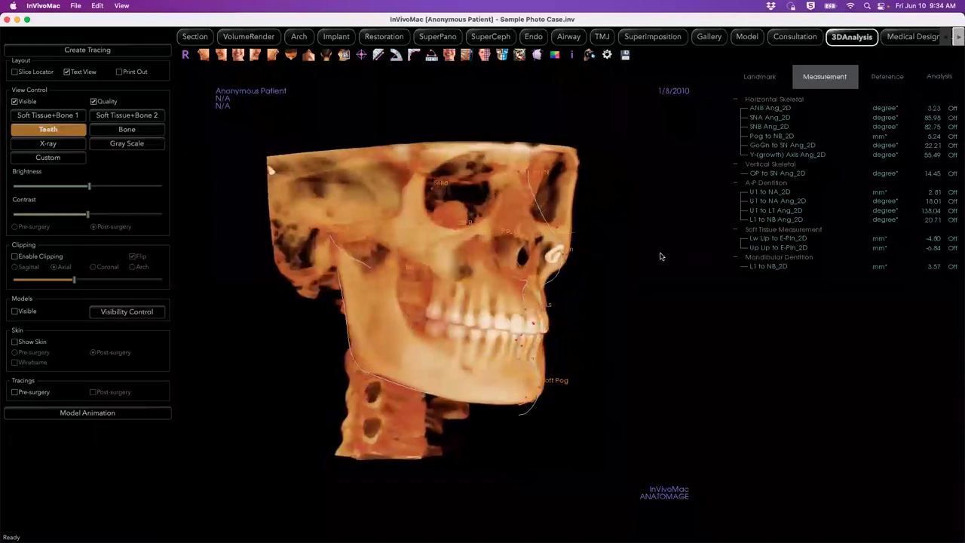
Review the landmark coordinates, and show and hide the ANB angle and the Horizontal Skeletal measurements on the skull.
left_click(763, 78)
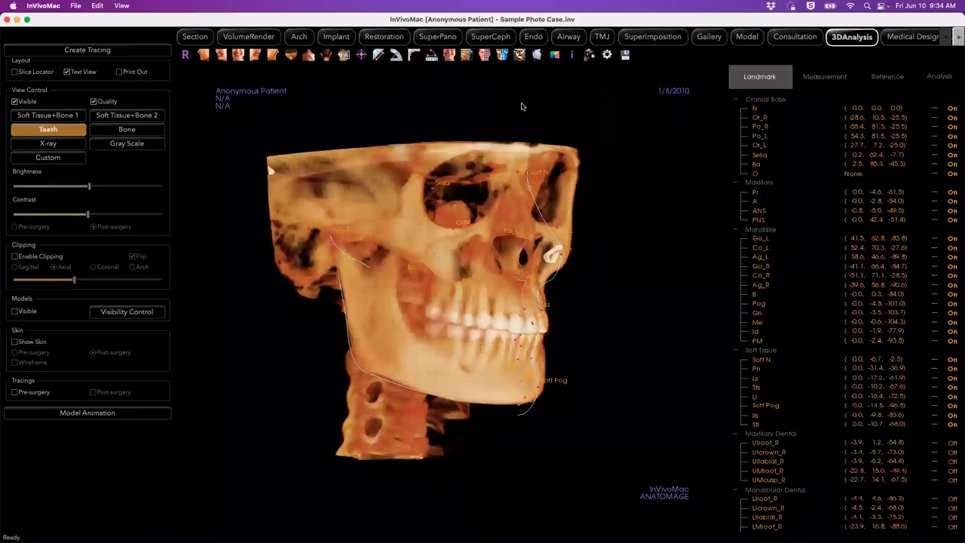
left_click(835, 78)
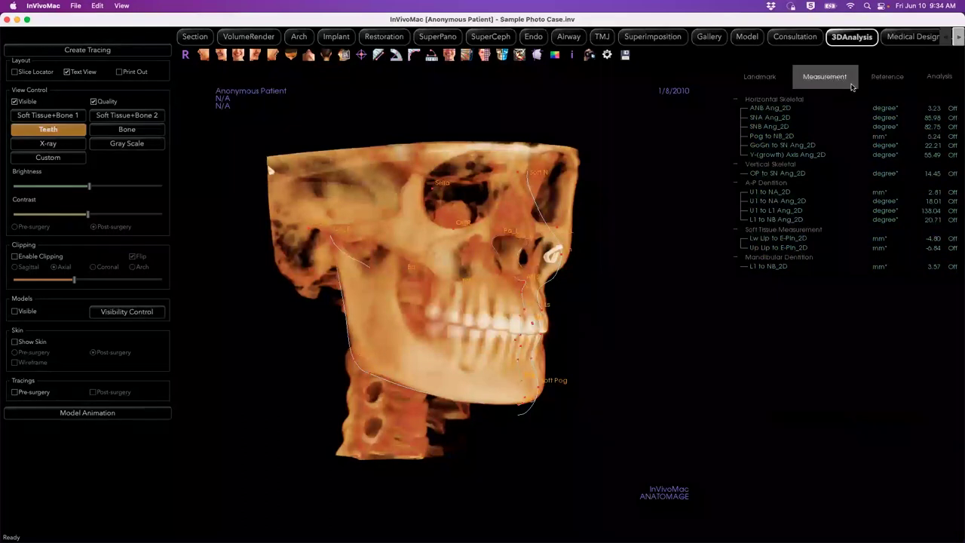
left_click(953, 108)
left_click(952, 108)
left_click(764, 102)
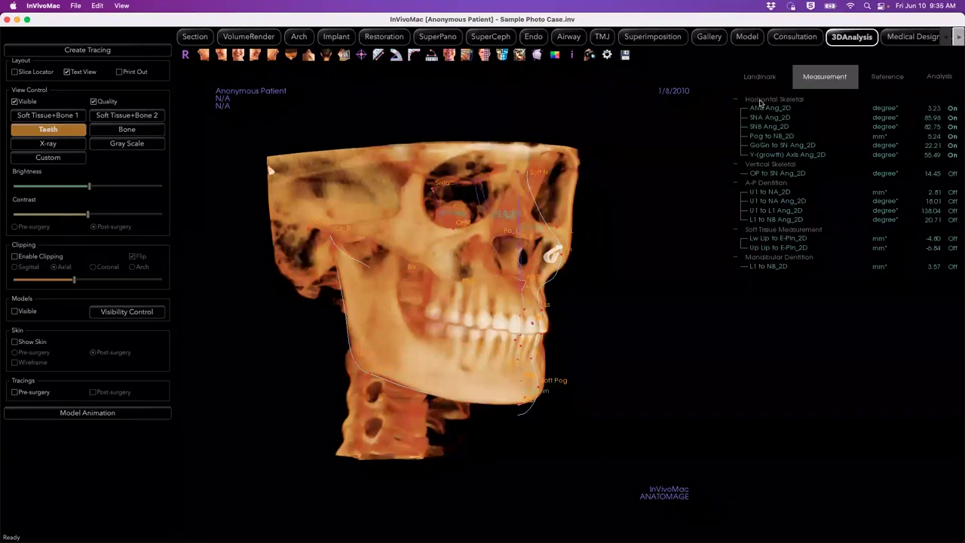
left_click(766, 102)
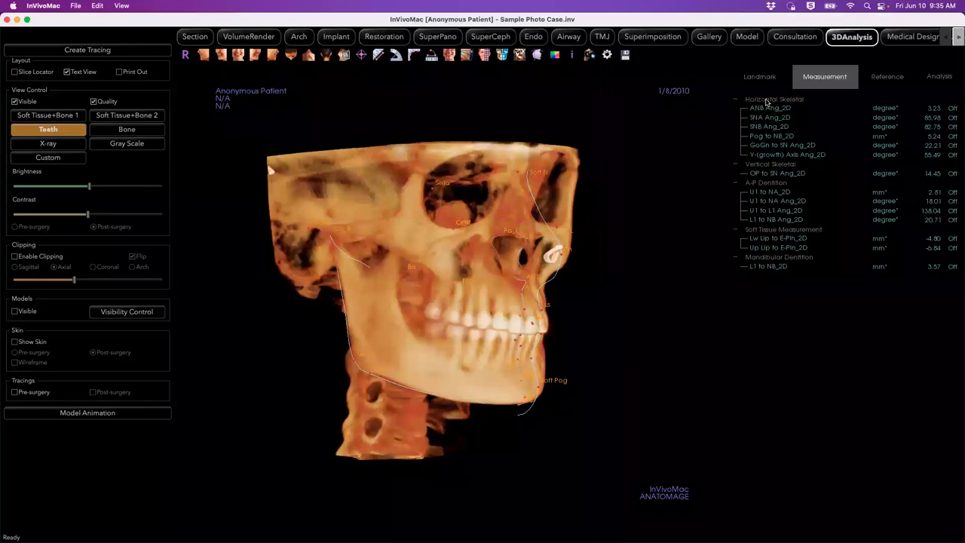
Show and hide the A-P Dentition and Soft Tissue Measurement groups on the skull.
left_click(771, 185)
left_click(769, 184)
left_click(769, 231)
left_click(769, 232)
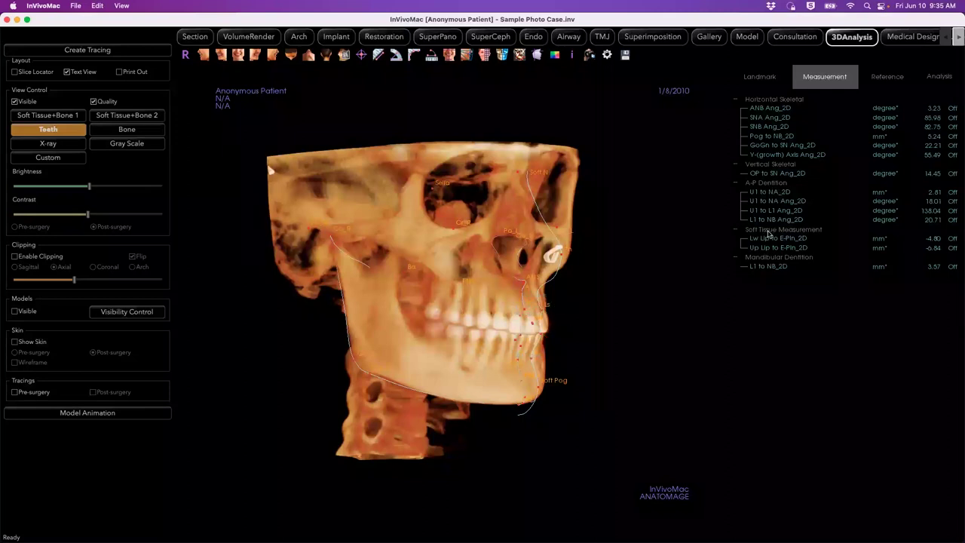
Display the Mid-Sagittal plane, Frankfort Horizontal Plane R, Occlusal Line R and Mandibular Line on the skull and view them from the side.
left_click(886, 78)
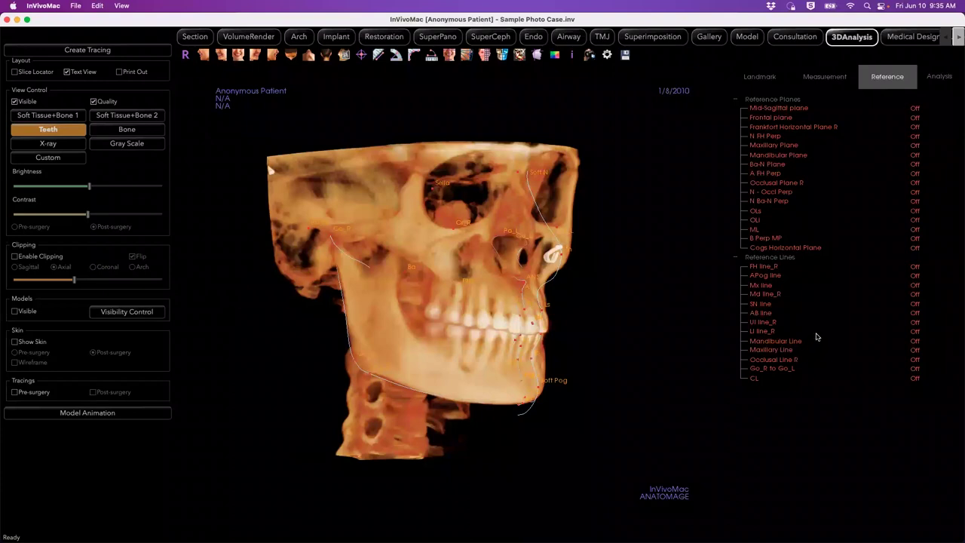
left_click(914, 109)
left_click(915, 128)
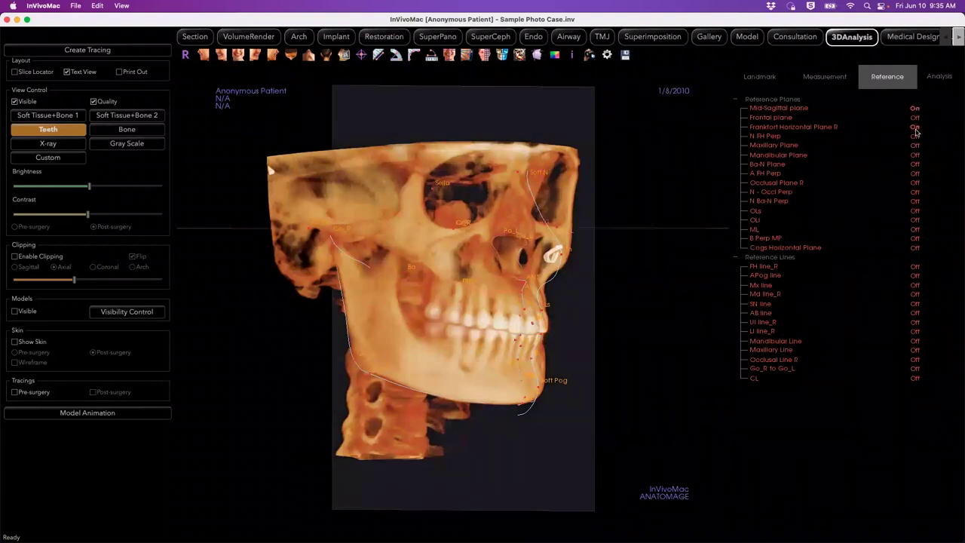
left_click(915, 360)
left_click(915, 345)
left_click_drag(685, 389, 748, 398)
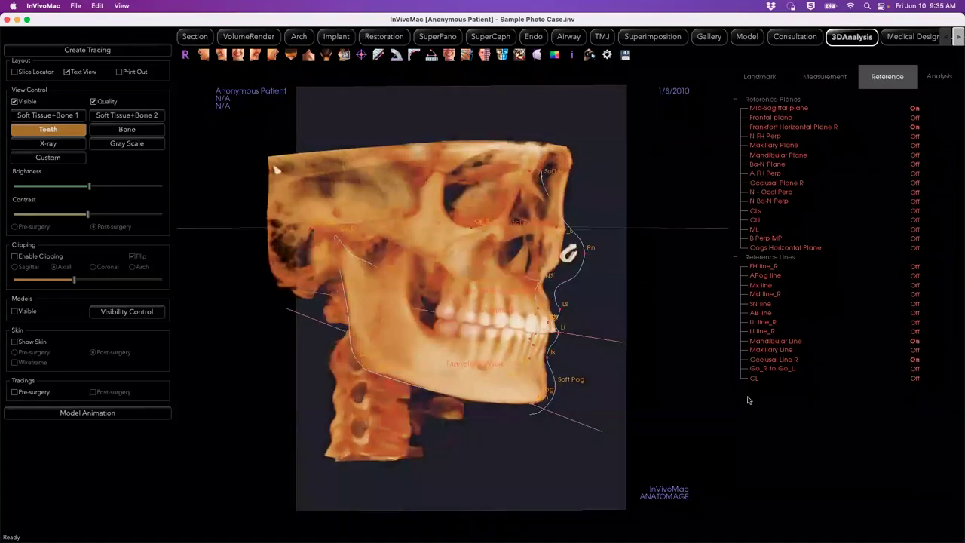
Hide the displayed reference lines and planes, and show and hide the whole Reference Planes group.
left_click(915, 342)
left_click(916, 361)
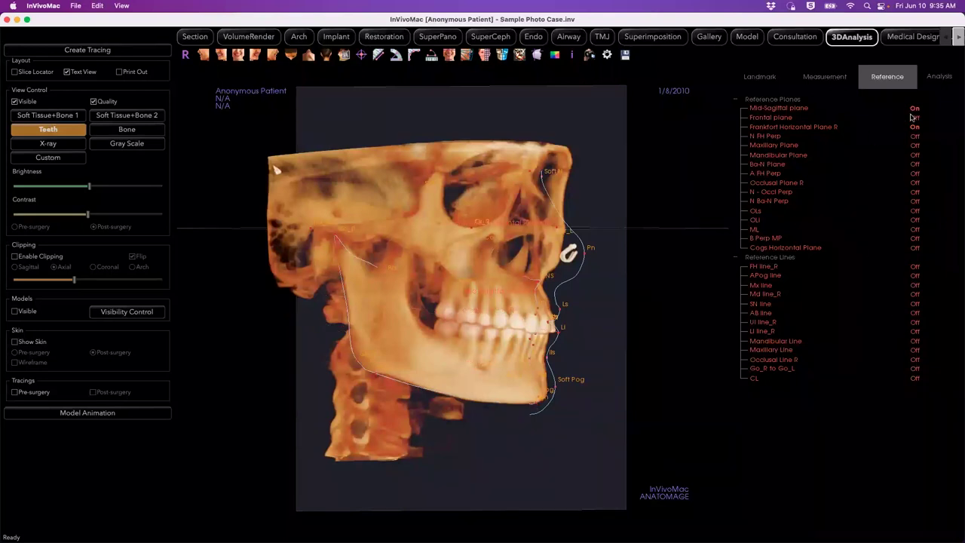
left_click(915, 128)
left_click(916, 109)
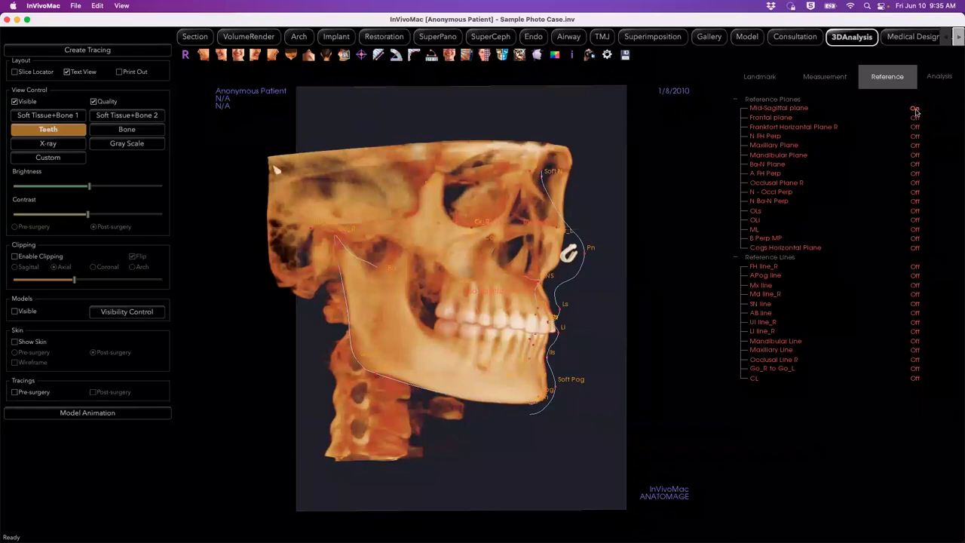
left_click(782, 100)
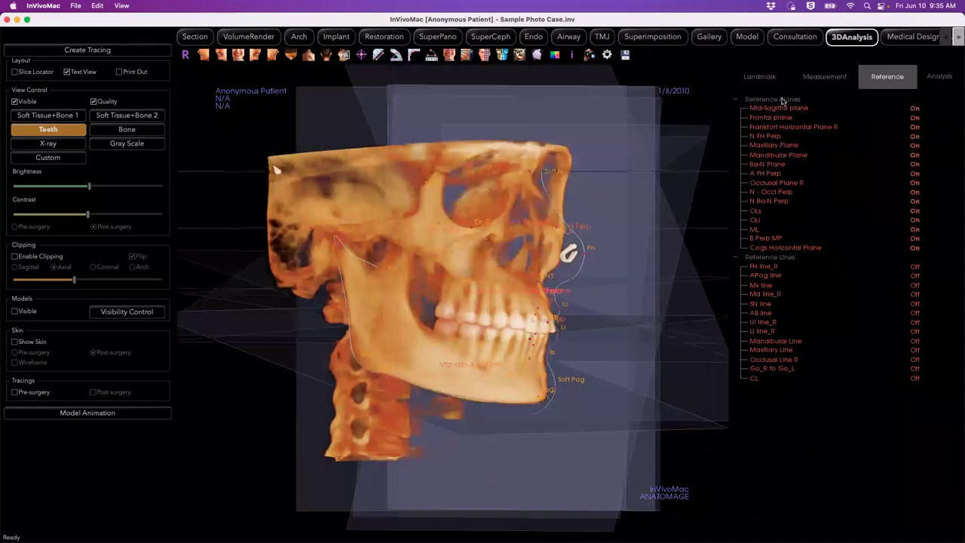
left_click(783, 100)
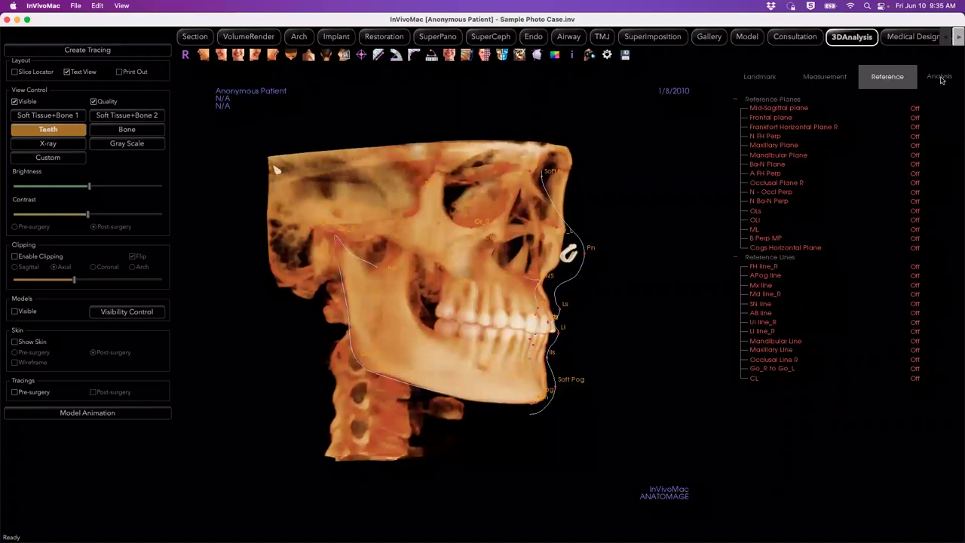
Examine the Analysis results comparing the measurements with the Default and Steiner norms.
left_click(939, 78)
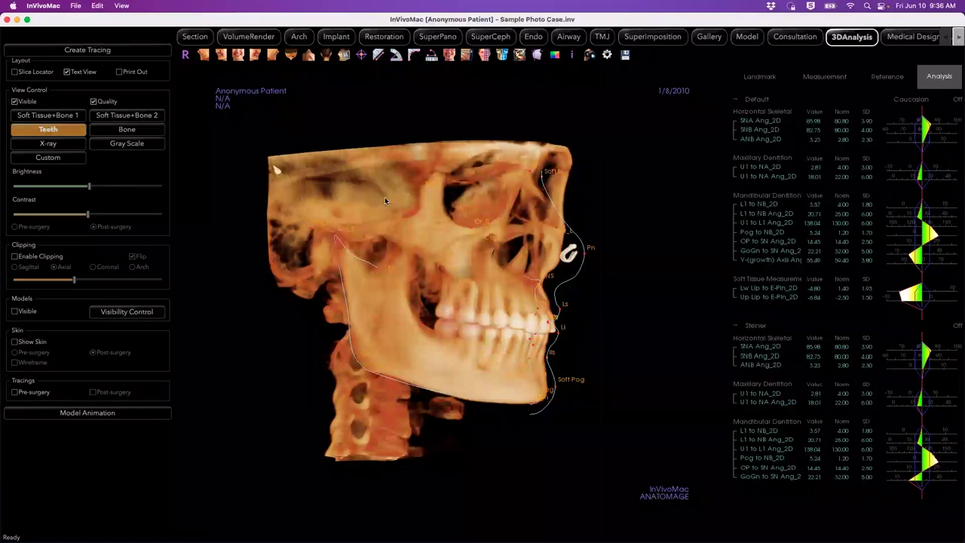
left_click_drag(386, 198, 400, 200)
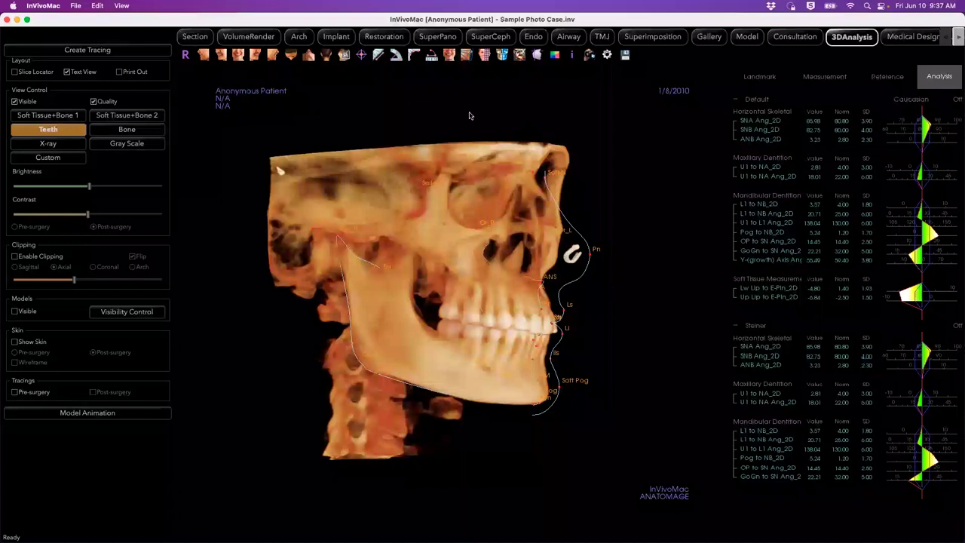
Start creating a face photo that replaces the already mapped one, choosing to generate the face from a photo.
left_click(486, 55)
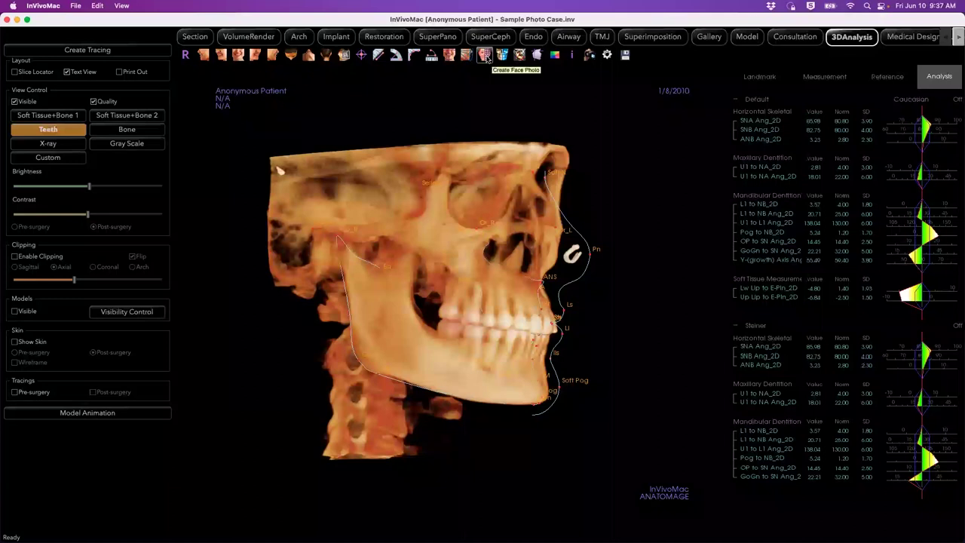
left_click(486, 55)
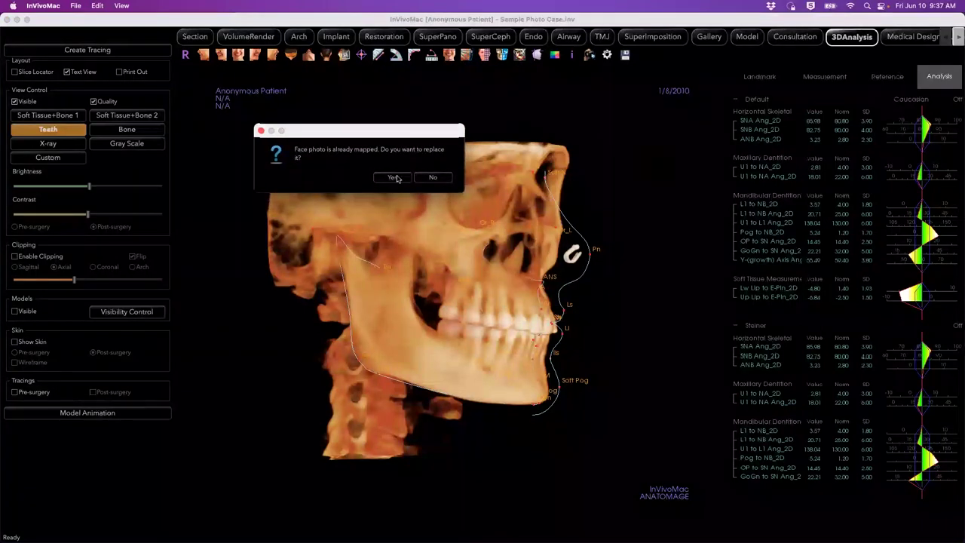
left_click(395, 178)
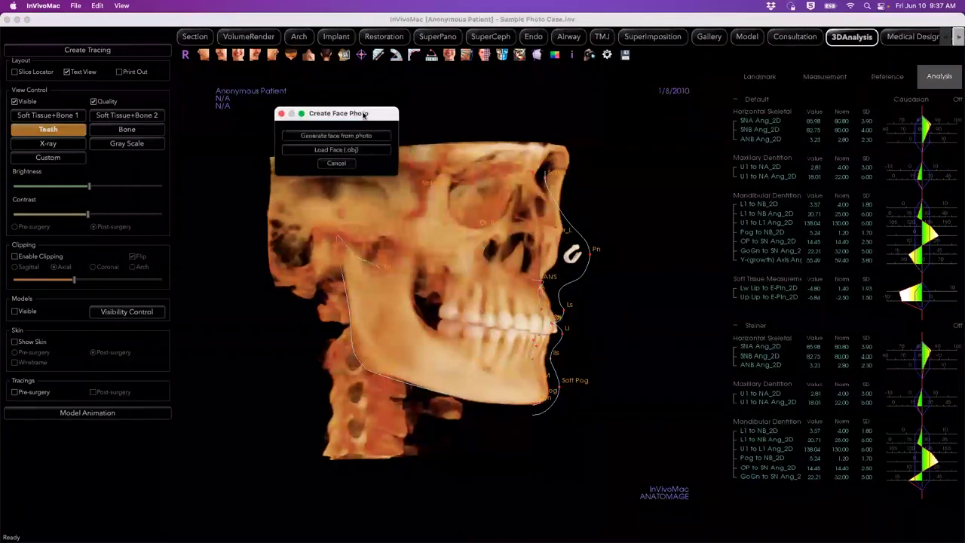
left_click_drag(383, 119, 354, 145)
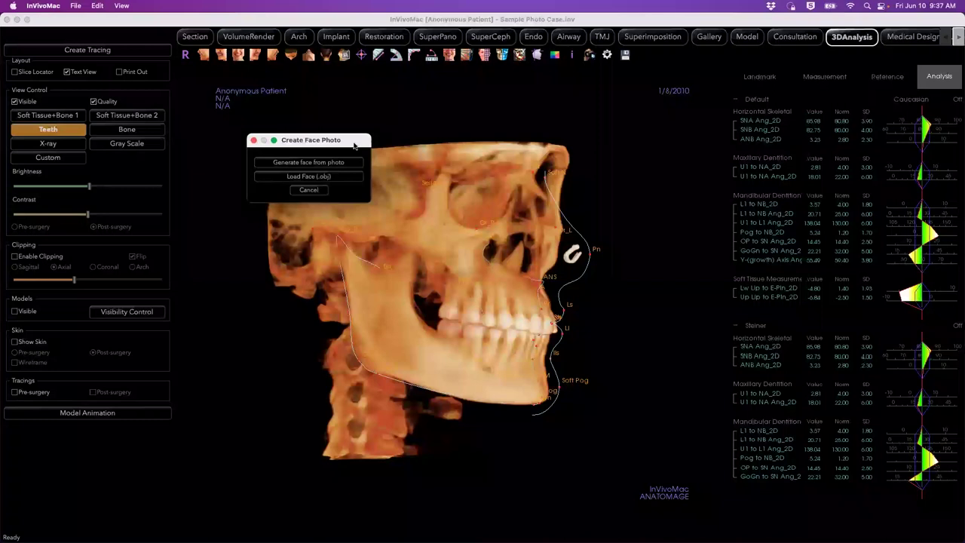
left_click_drag(332, 142, 326, 142)
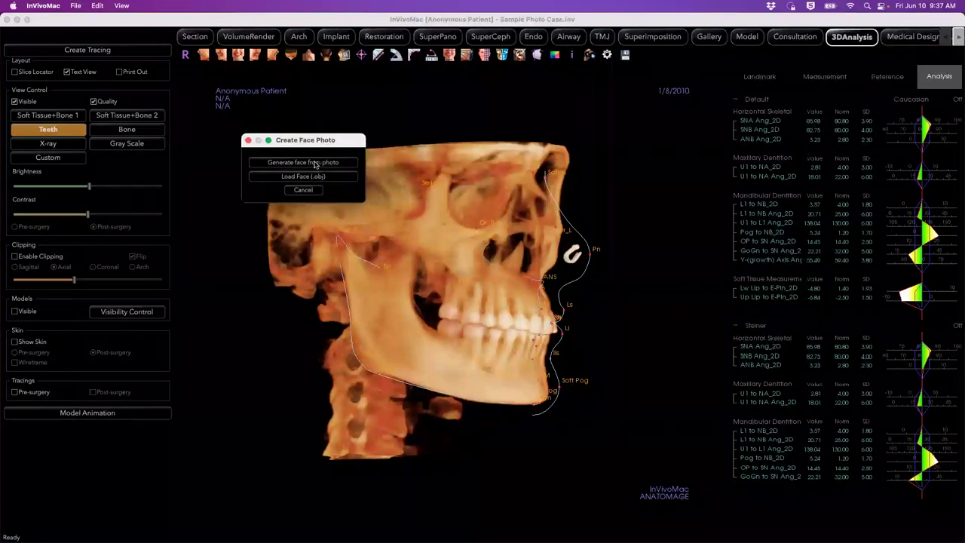
left_click(318, 162)
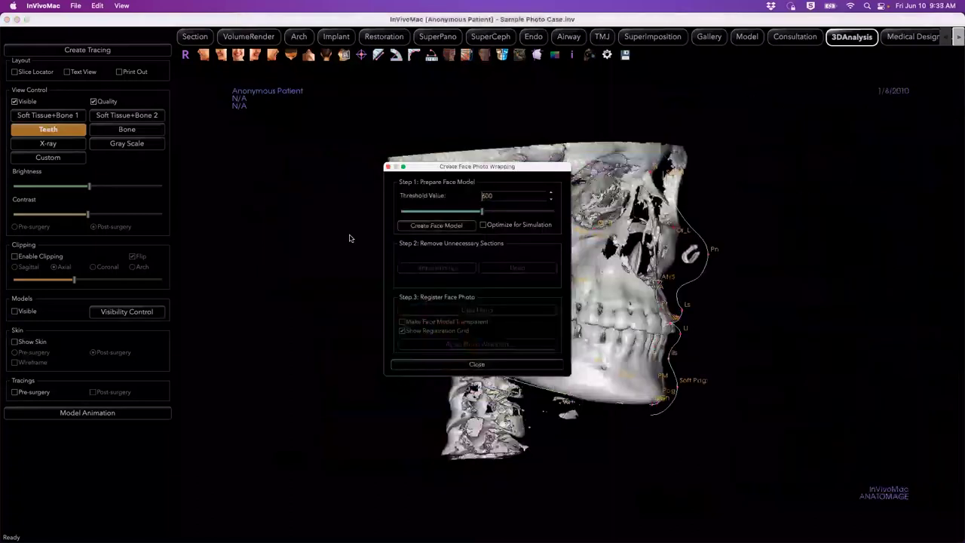
Show the skull from the front and set the face model's threshold value to -760 for a clean skin surface.
left_click_drag(488, 163, 282, 164)
left_click(238, 56)
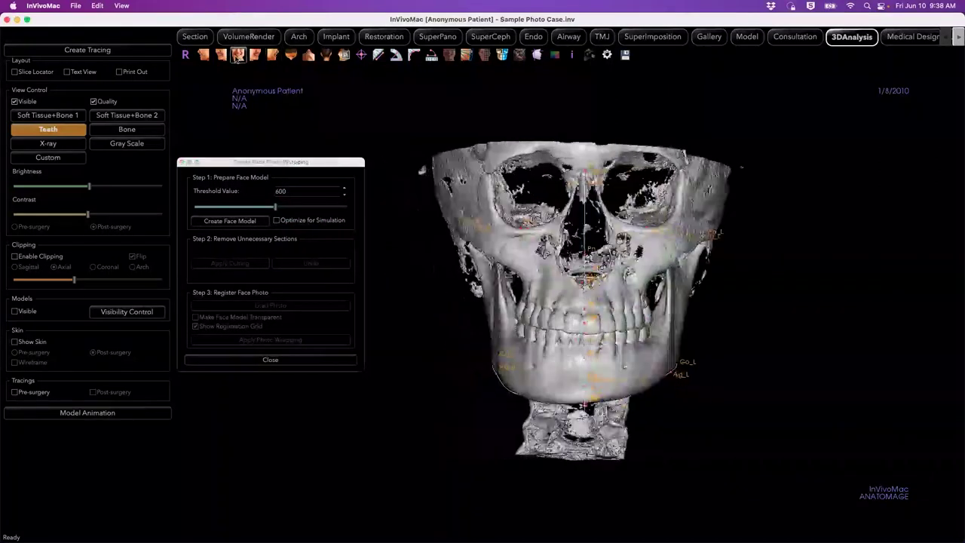
left_click_drag(269, 165, 270, 151)
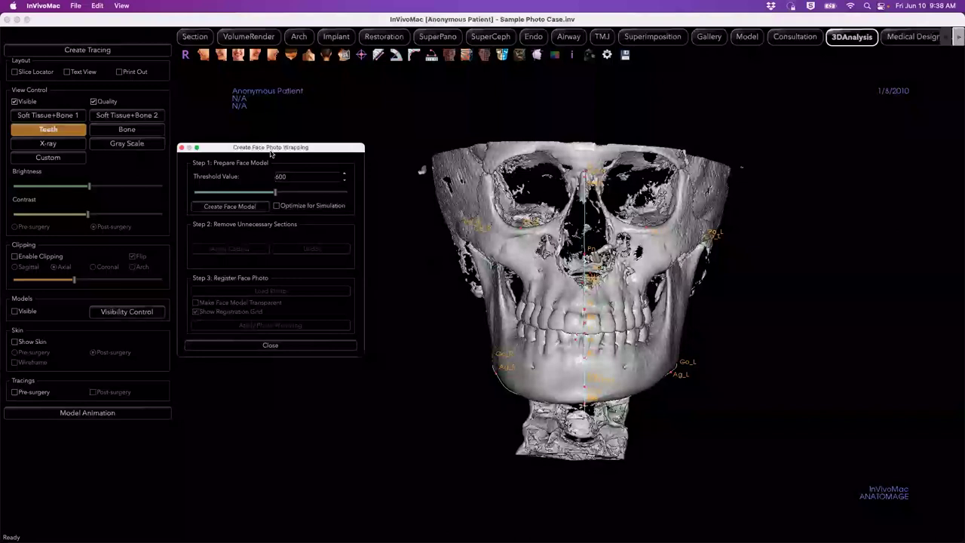
left_click(276, 193)
left_click_drag(276, 194, 258, 194)
left_click_drag(238, 196, 212, 202)
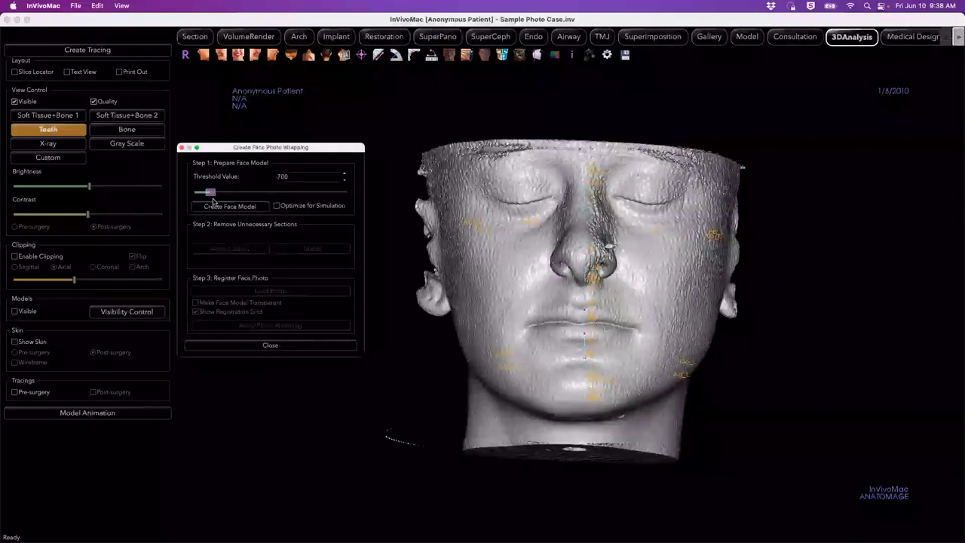
left_click_drag(213, 201, 204, 202)
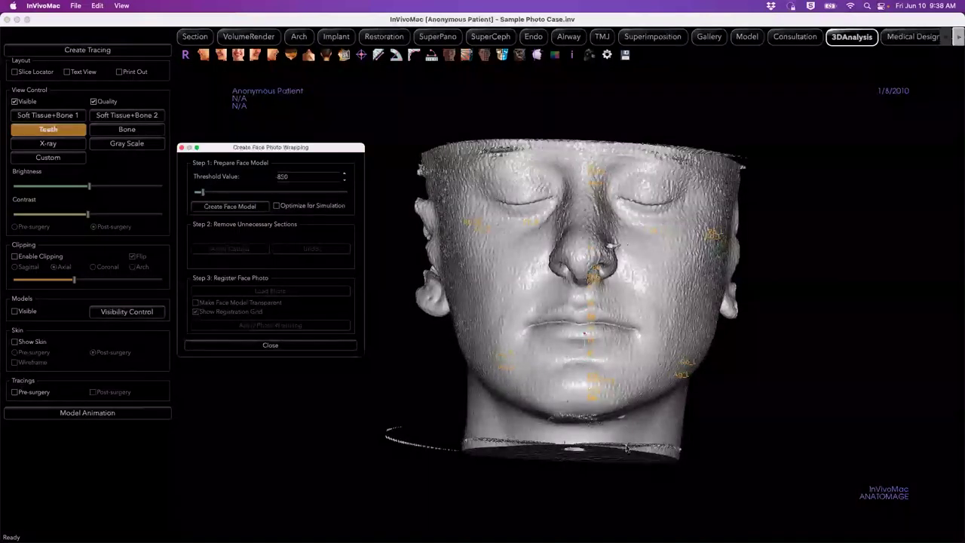
left_click(200, 193)
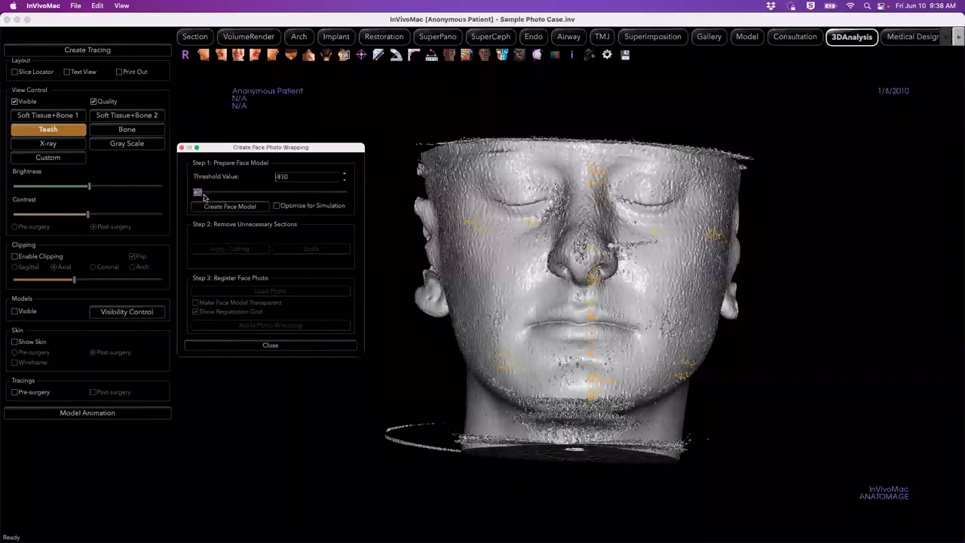
left_click_drag(207, 198, 215, 200)
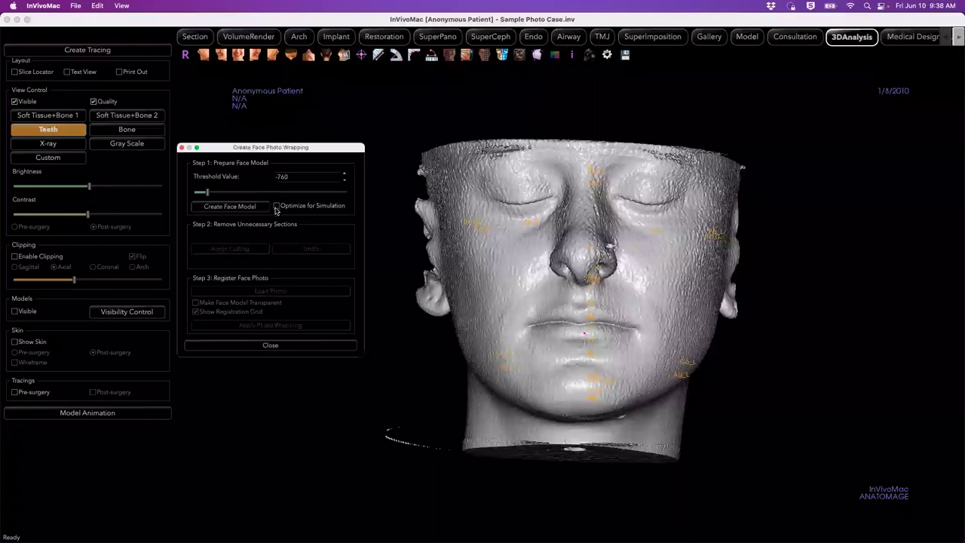
Create the face model with Optimize for Simulation enabled.
left_click(277, 207)
left_click(241, 207)
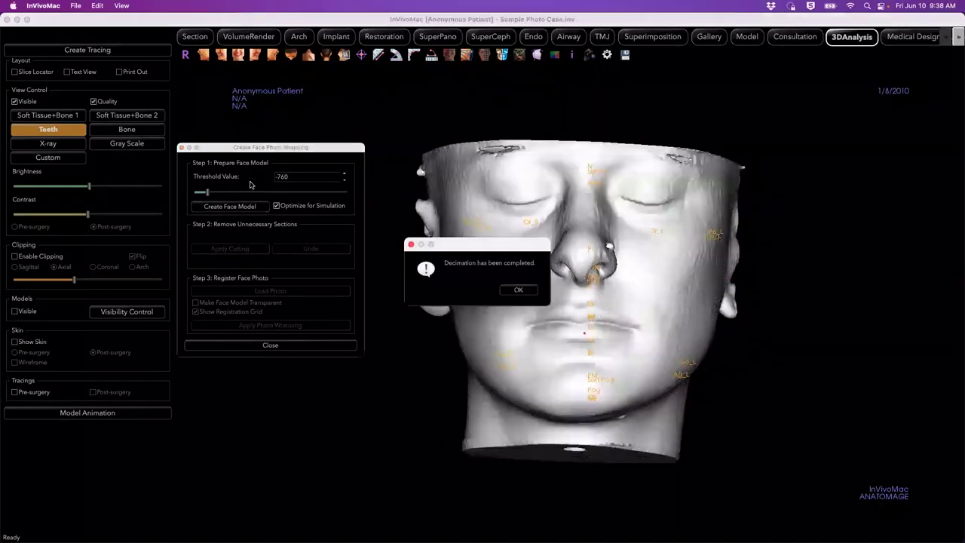
left_click(520, 291)
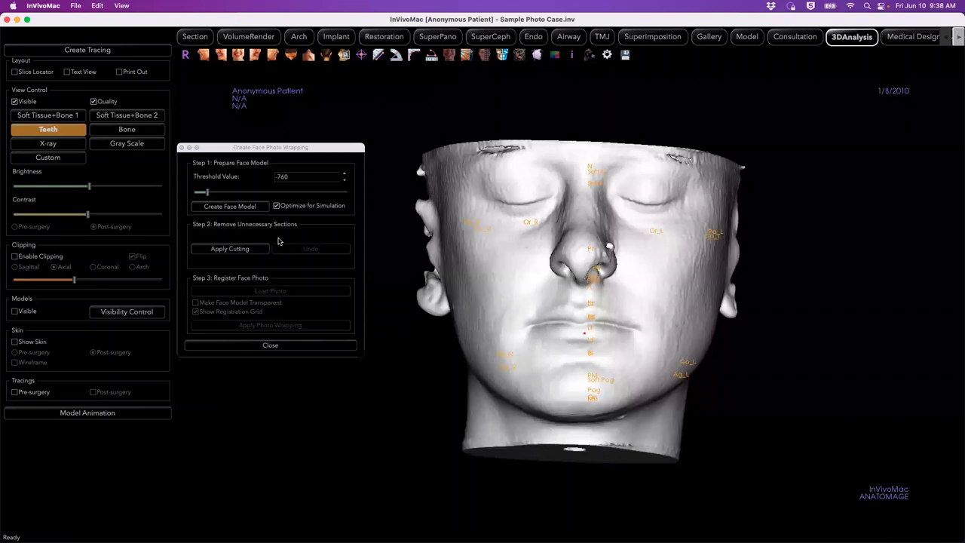
In side view, cut away the back of the head and trim the upper edge of the face model with the cutting plane.
left_click(242, 252)
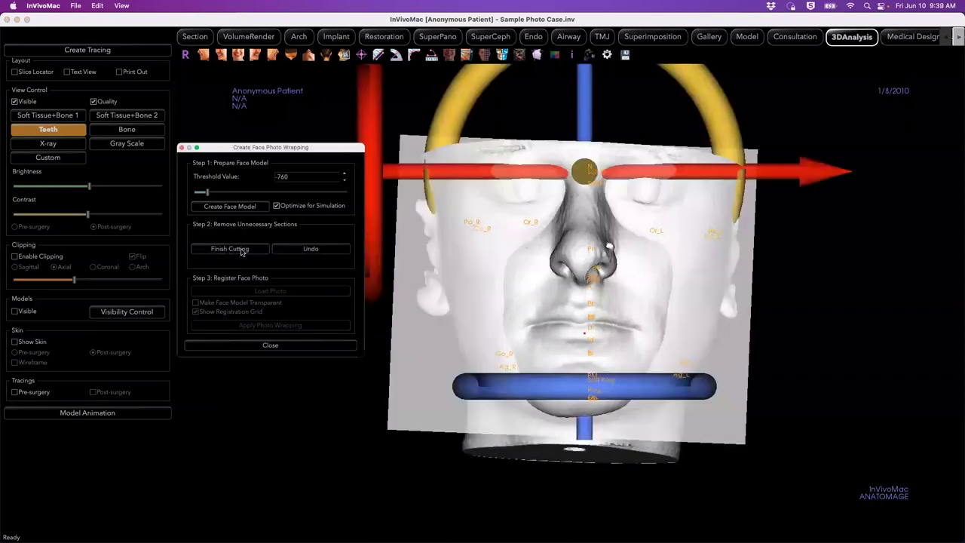
left_click(274, 57)
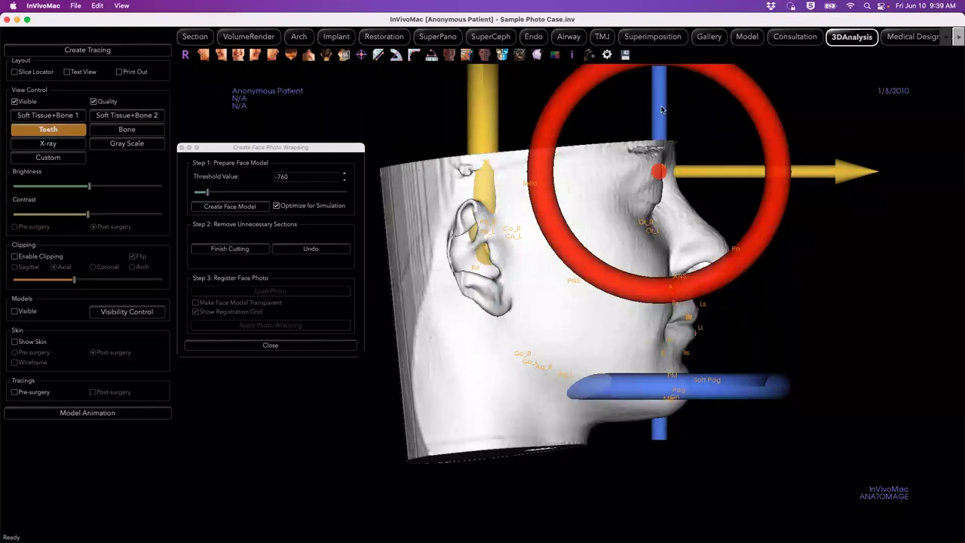
mouse_move(779, 350)
left_mouse_down()
mouse_move(821, 346)
mouse_move(748, 350)
mouse_move(778, 350)
left_mouse_up()
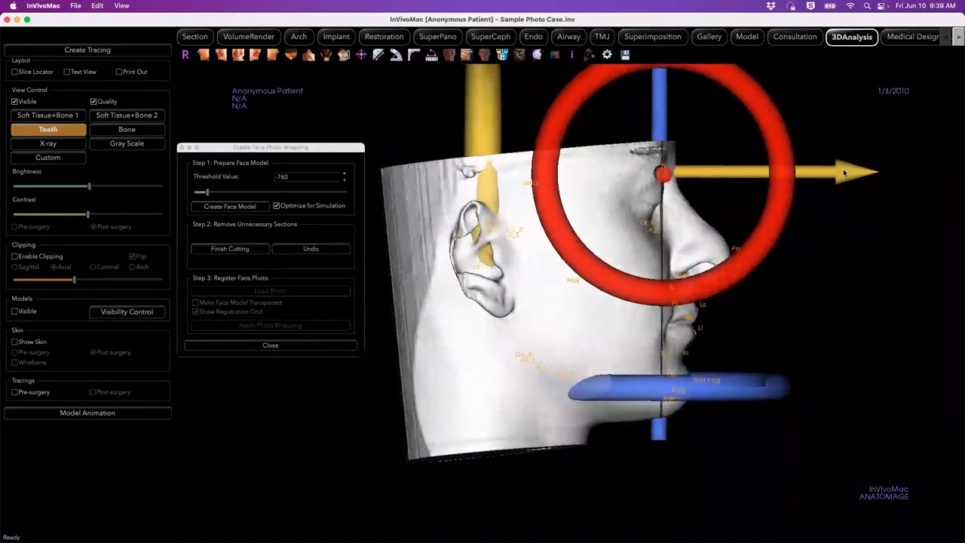
left_click_drag(827, 169, 769, 167)
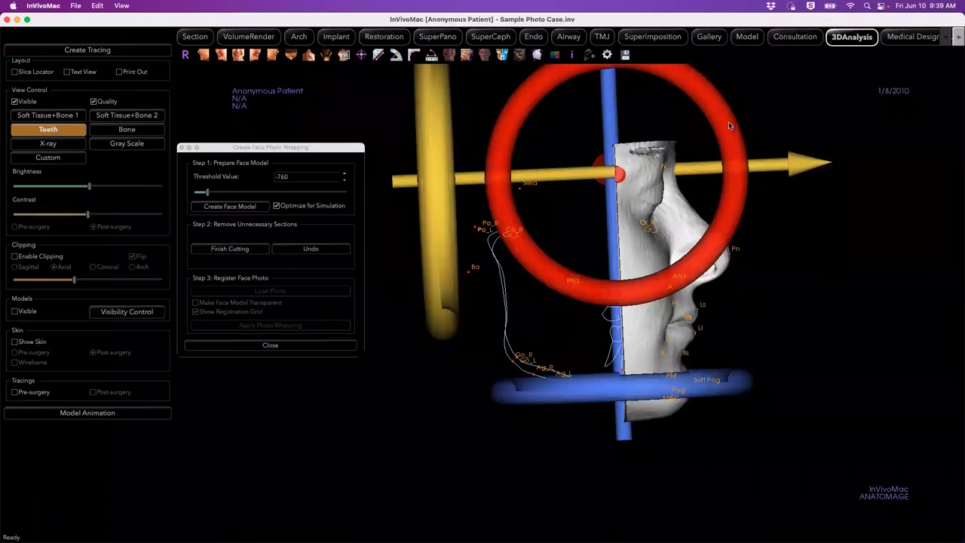
left_click_drag(729, 122, 671, 407)
left_click_drag(613, 262, 613, 243)
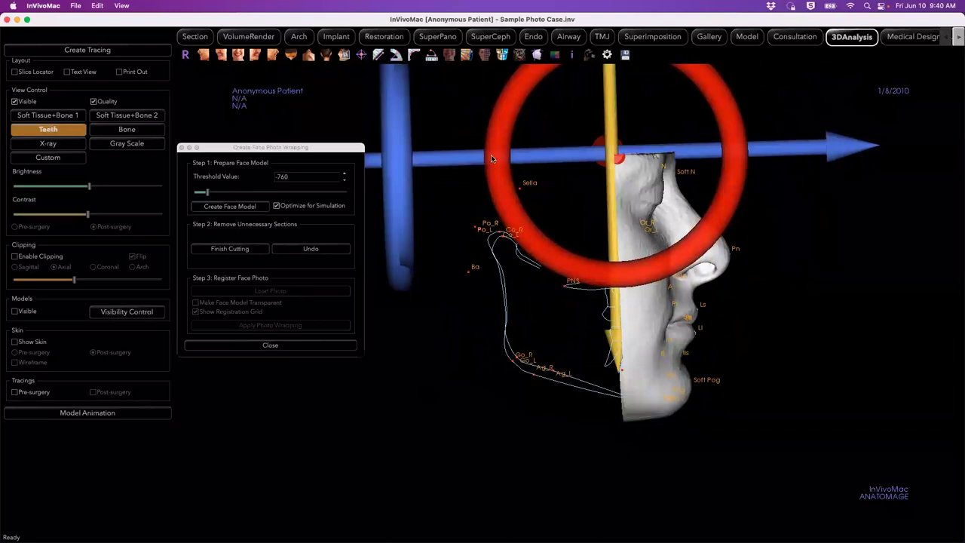
Try an angled cut through the face model with the tilted cutting plane, and undo it.
left_click_drag(736, 133, 628, 238)
left_click(712, 323)
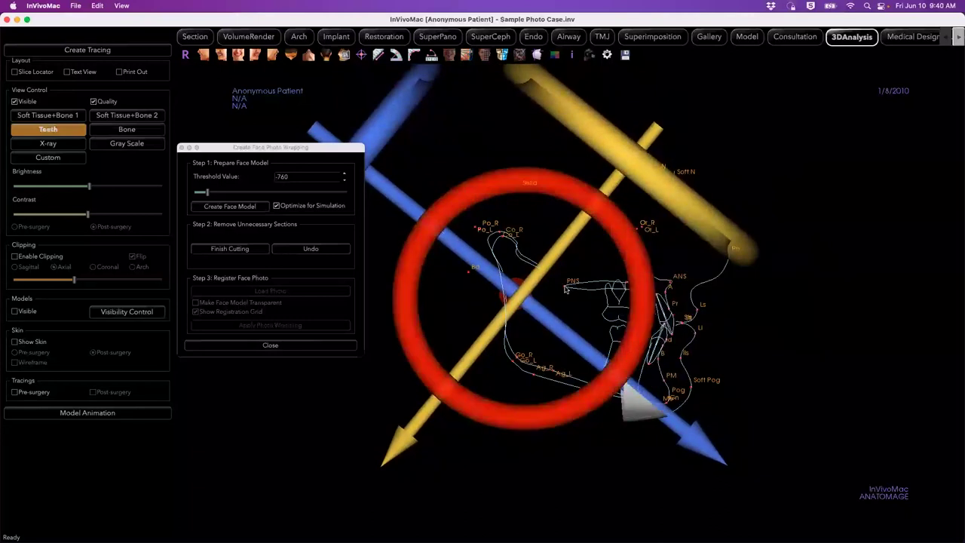
left_click(312, 249)
left_click(625, 464)
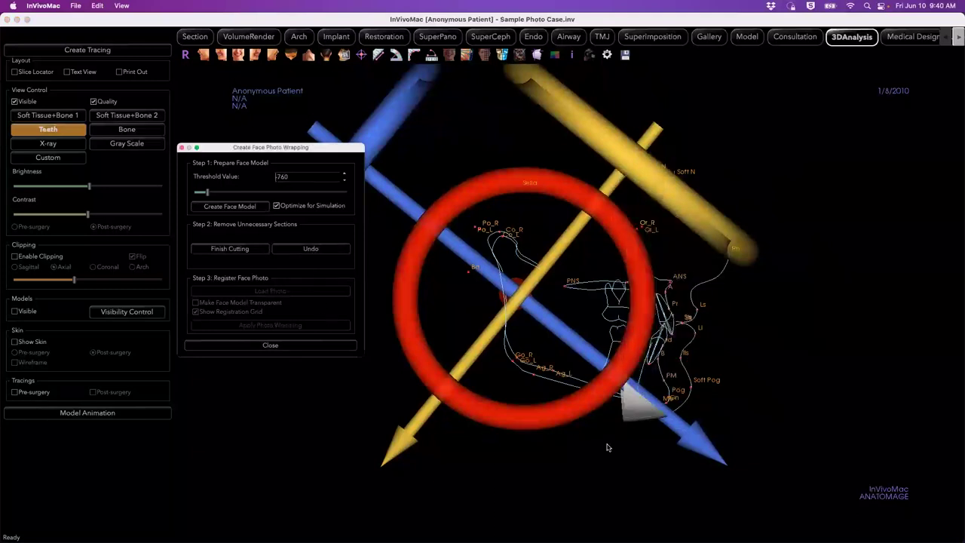
left_click(326, 250)
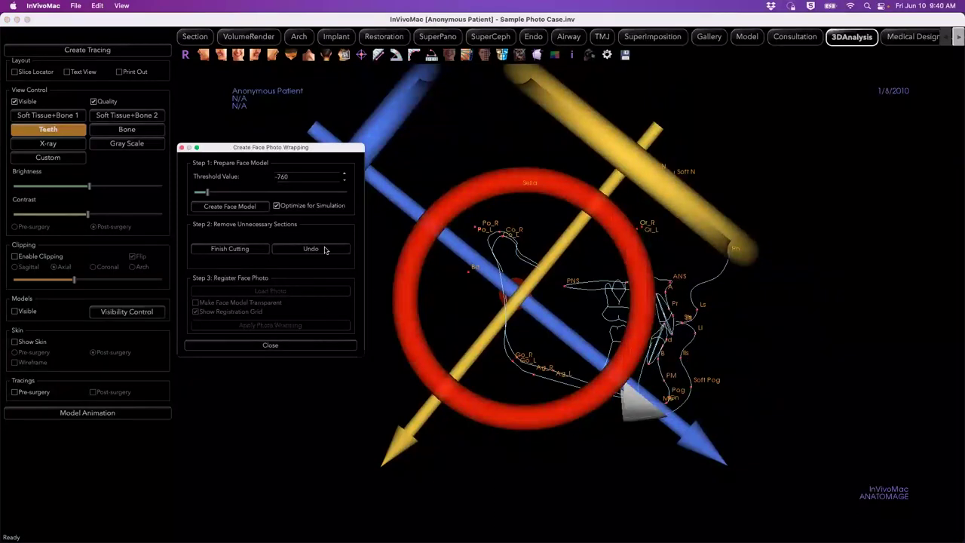
left_click(762, 315)
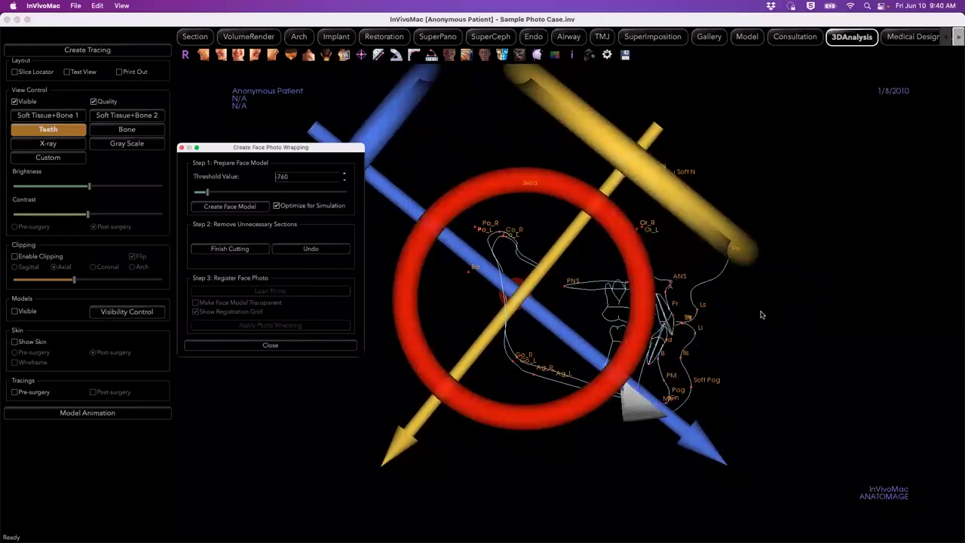
left_click(310, 251)
Reverse the tilted cutting plane, trim the area under the chin off the face model, and finish the cutting.
left_click_drag(534, 300, 504, 300)
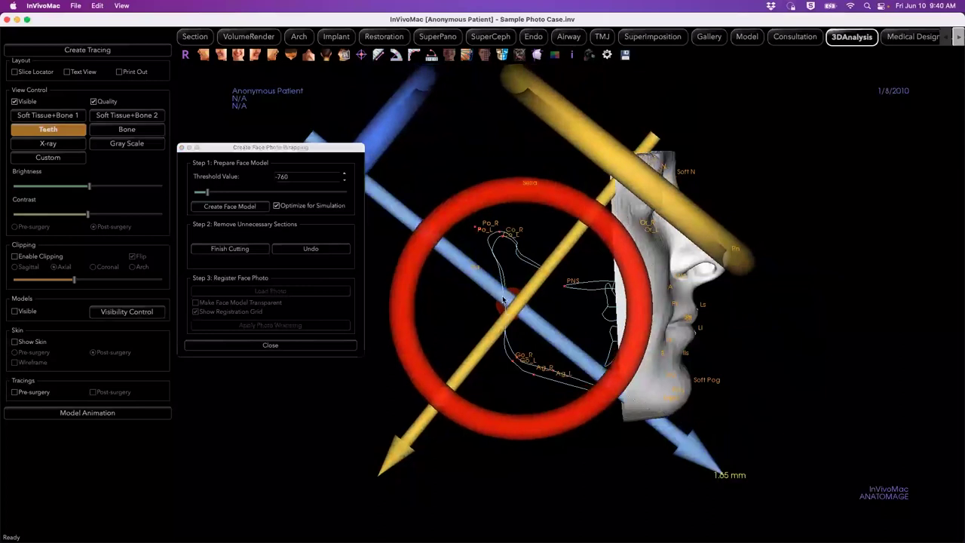
left_click_drag(587, 209, 495, 361)
left_click_drag(526, 311, 735, 369)
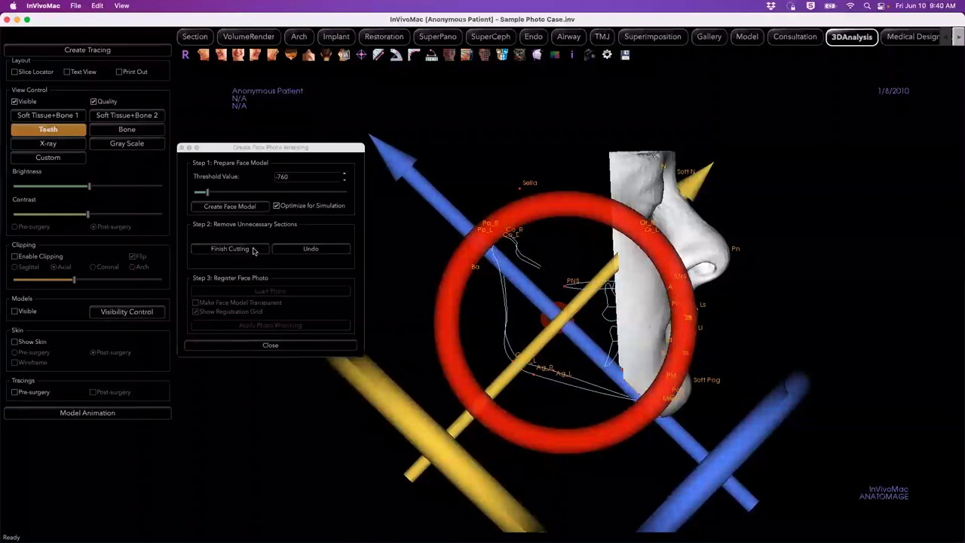
left_click(230, 249)
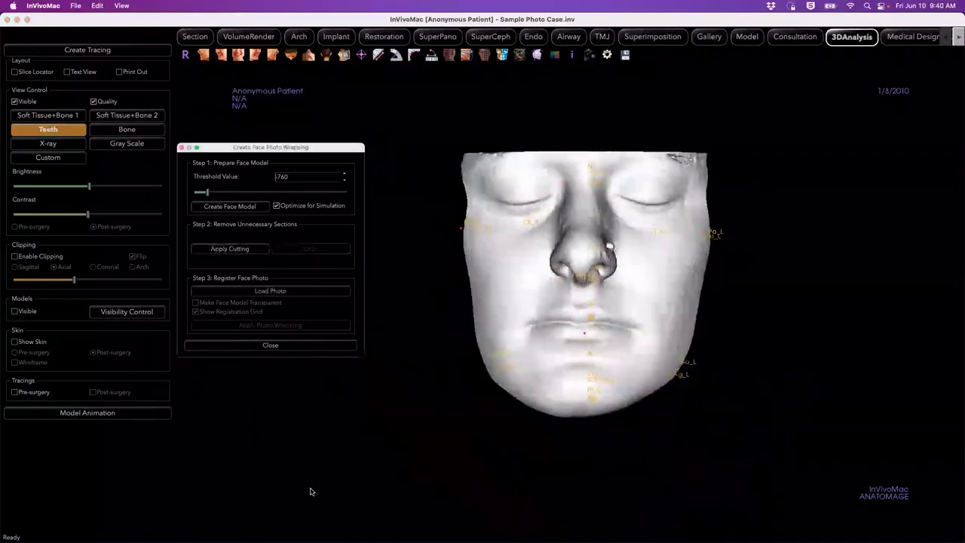
Load the face photo Photo Sample.JPG from the 3D Analysis folder.
left_click(256, 292)
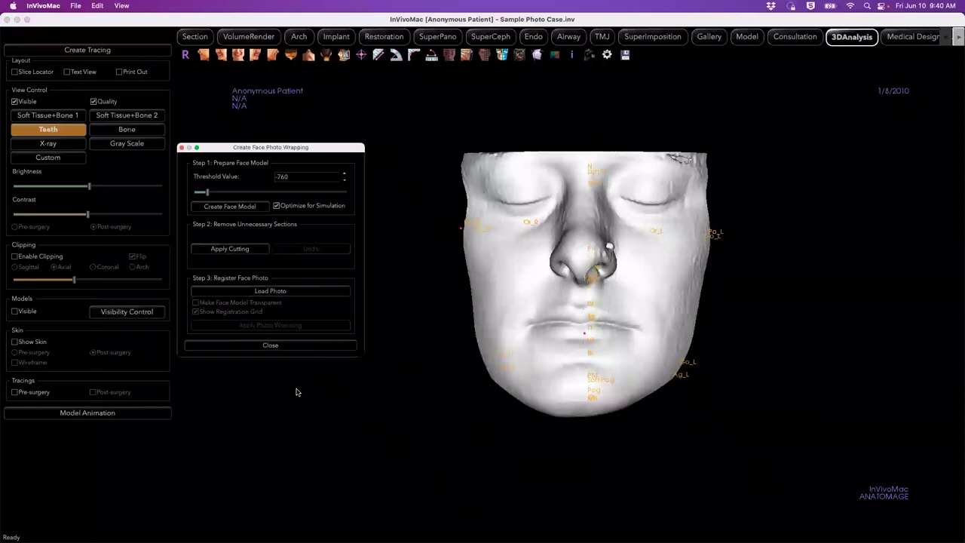
double_click(372, 193)
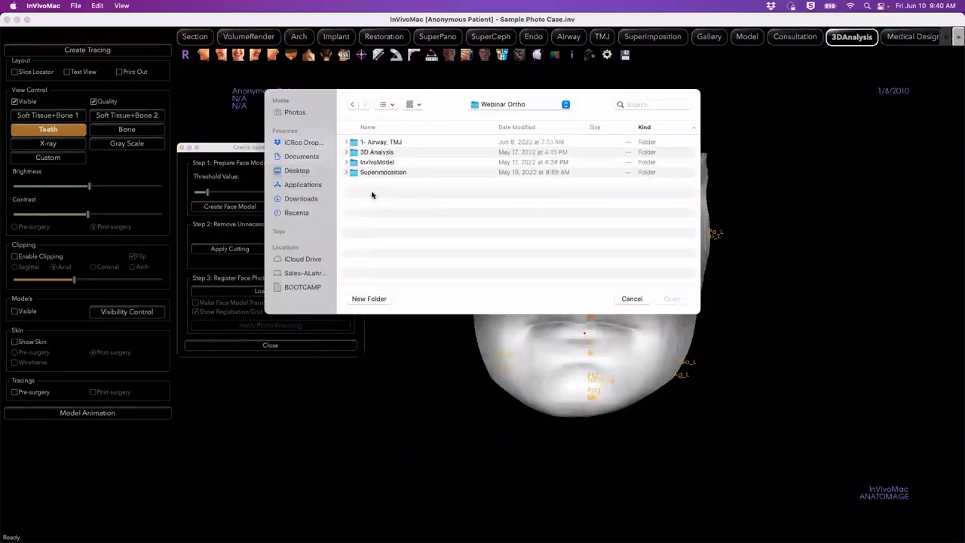
left_click(379, 152)
double_click(380, 152)
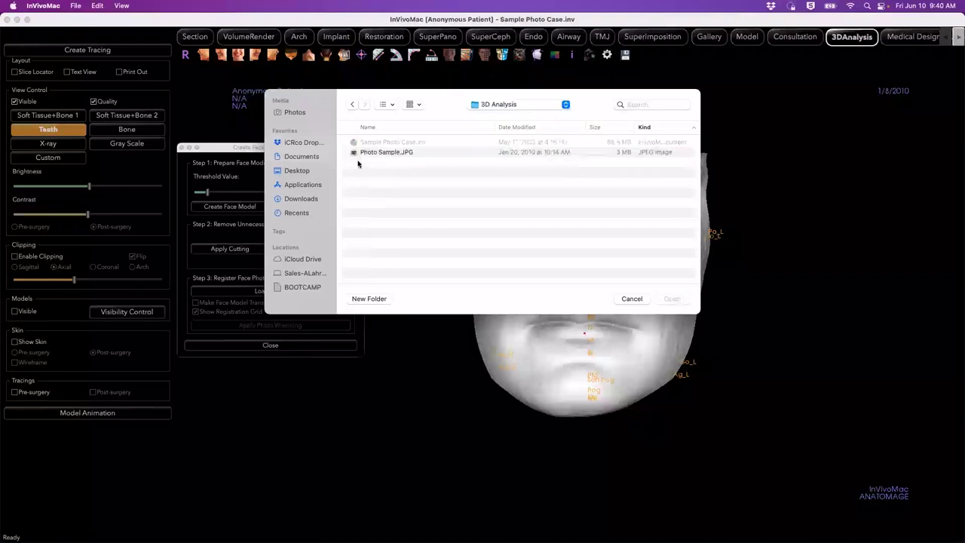
double_click(383, 152)
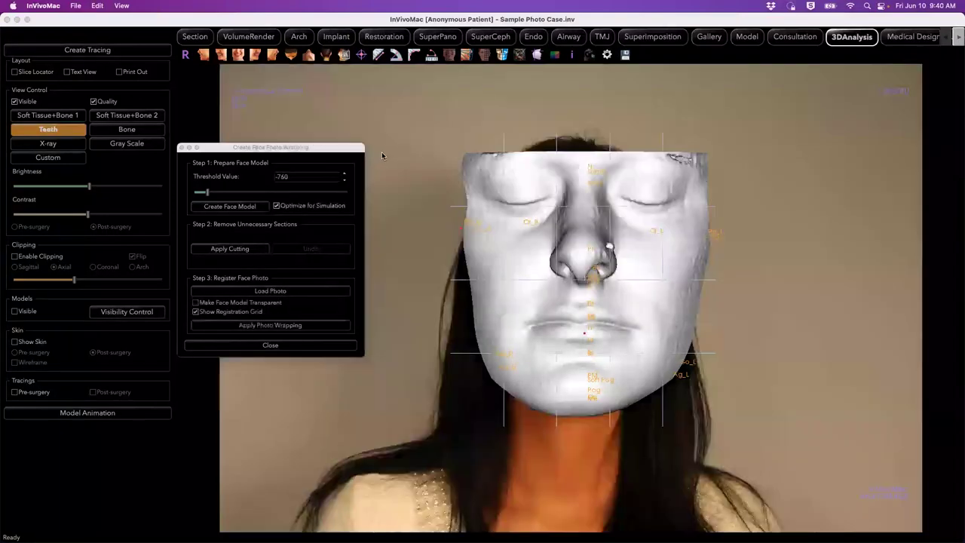
Make the face model transparent, scale and align it with the face in the photo, and apply the photo wrapping.
left_click(197, 303)
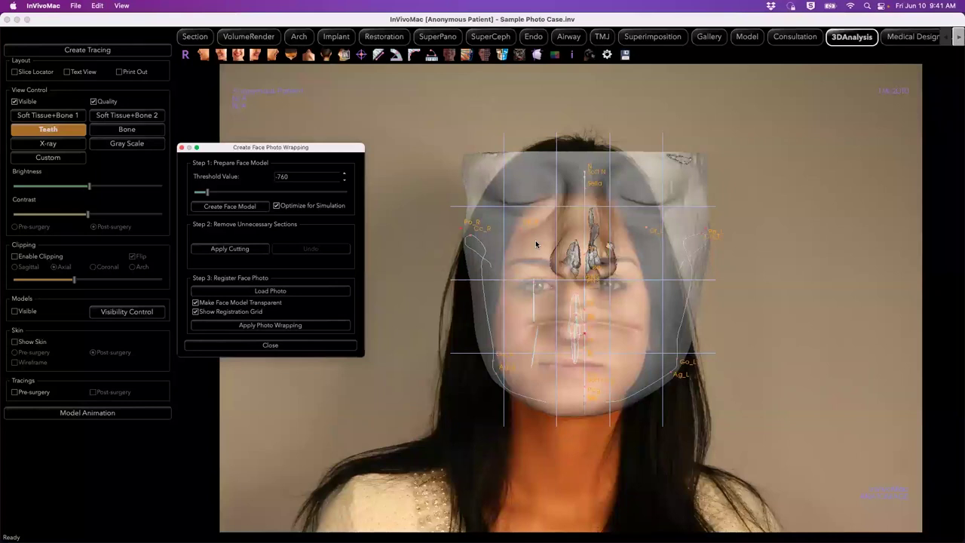
left_click_drag(533, 230, 533, 269)
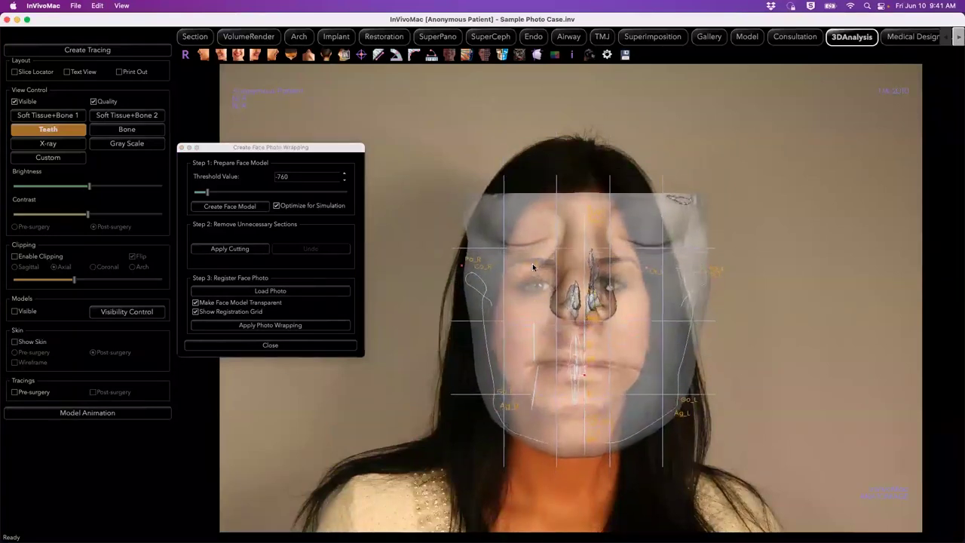
right_click_drag(532, 263, 536, 339)
left_click_drag(537, 338, 580, 283)
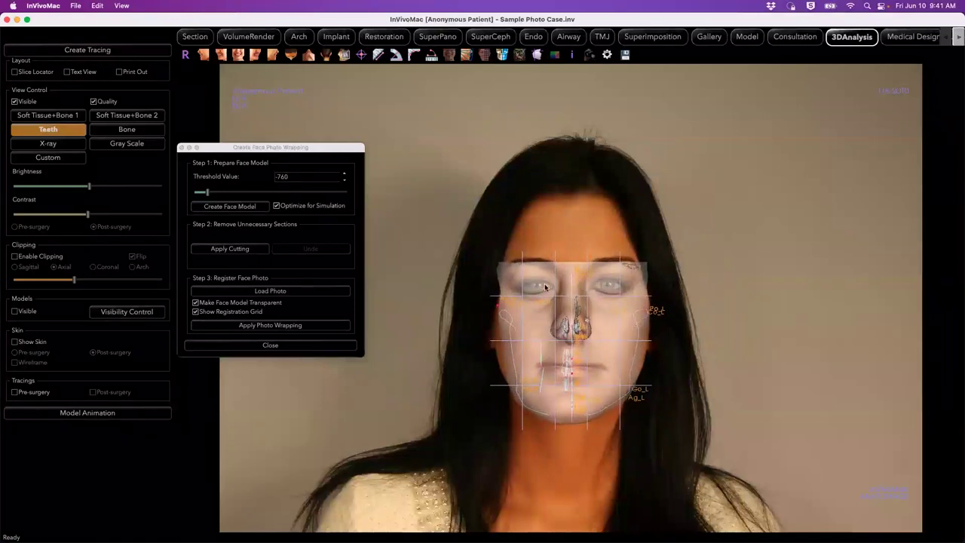
left_click_drag(538, 314, 538, 319)
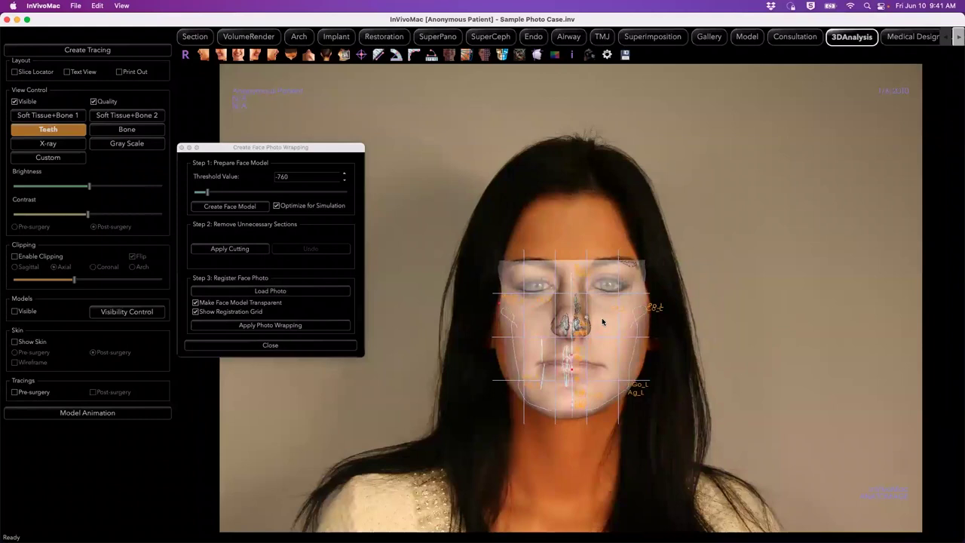
left_click(291, 327)
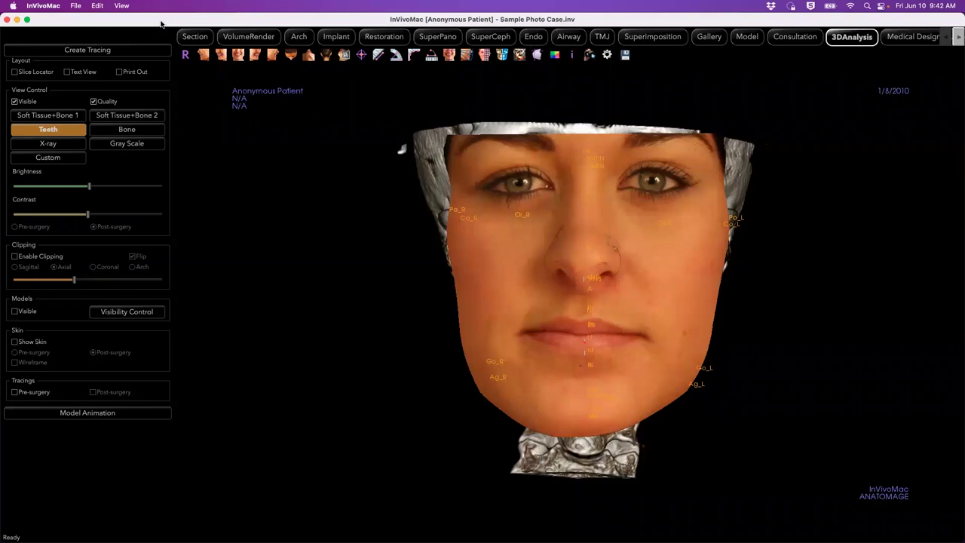
Switch from the Sample Photo Case to the 2011_InvivoModel_Demo.inv case and examine its traced skull from slightly different angles.
left_click(16, 20)
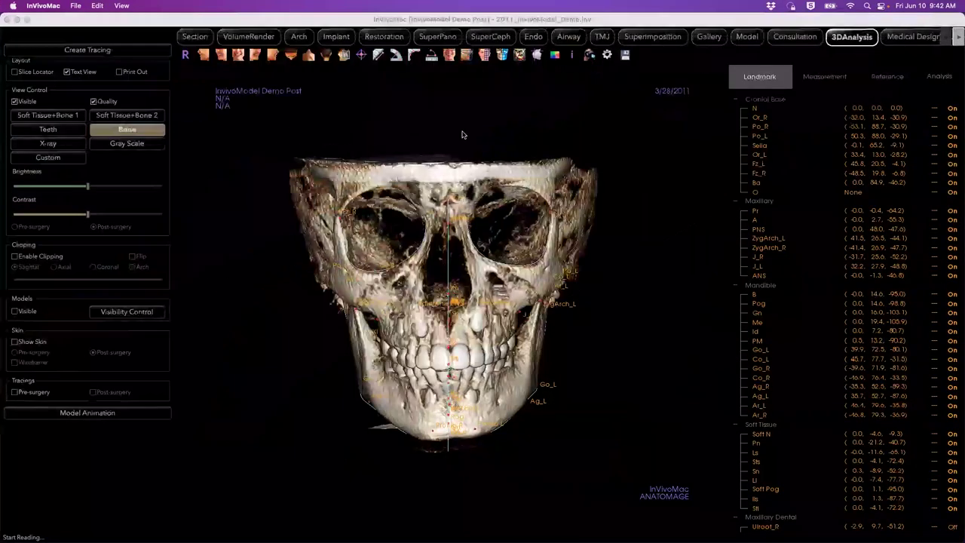
left_click(395, 174)
left_click_drag(396, 174, 377, 175)
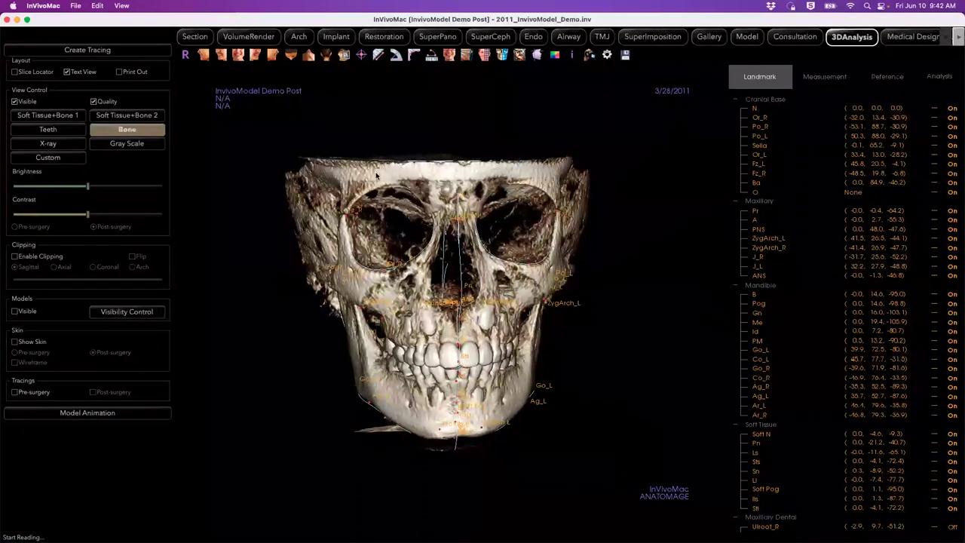
left_click_drag(377, 175, 455, 171)
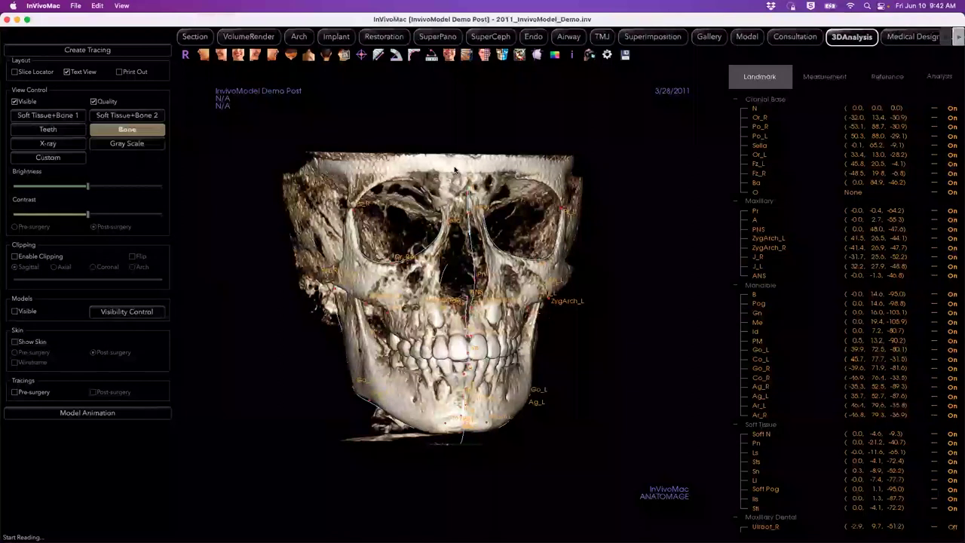
left_click_drag(456, 171, 442, 172)
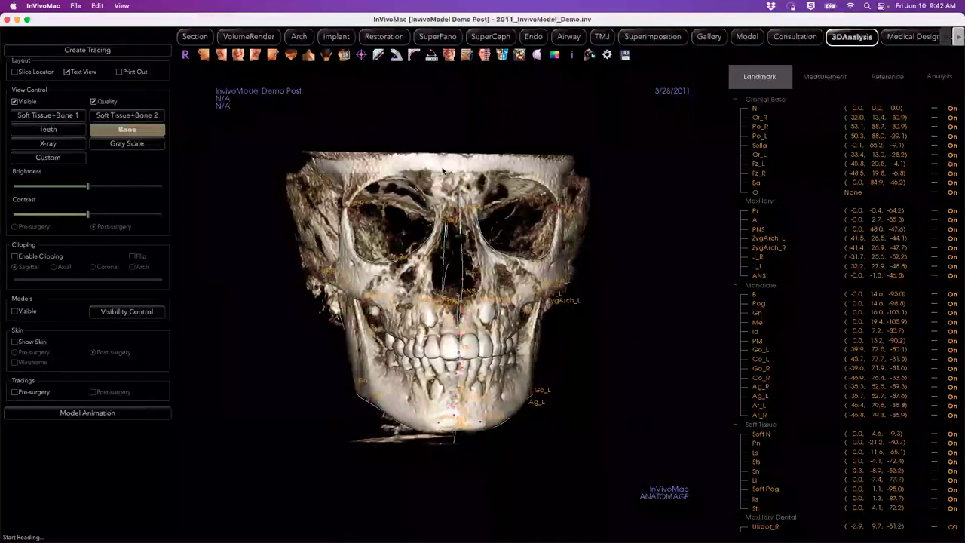
Perform a tracing superimposition with the traced case 2009_InvivoModel_Demo.inv from the InvivoModel folder inside Webinar Ortho.
left_click(502, 55)
left_click(502, 55)
left_click_drag(453, 137, 281, 106)
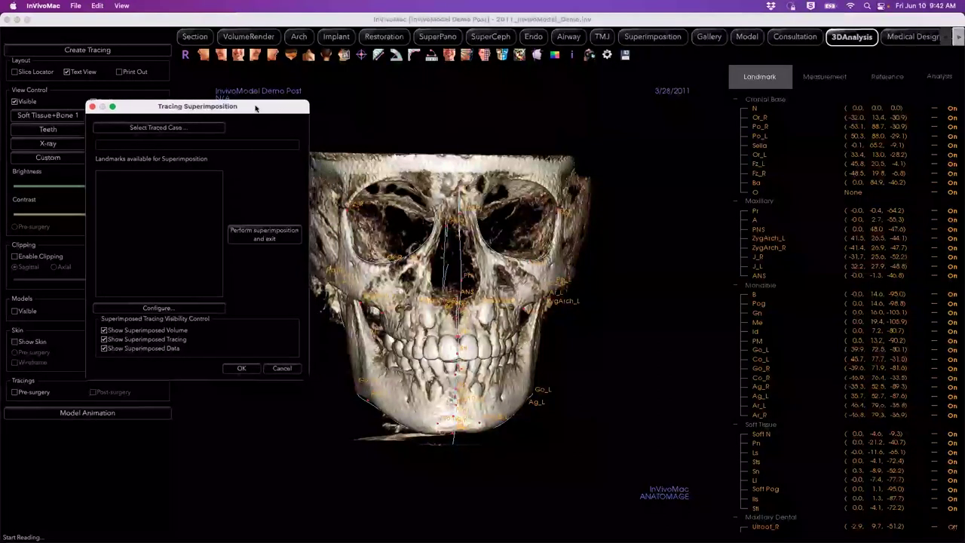
left_click(168, 129)
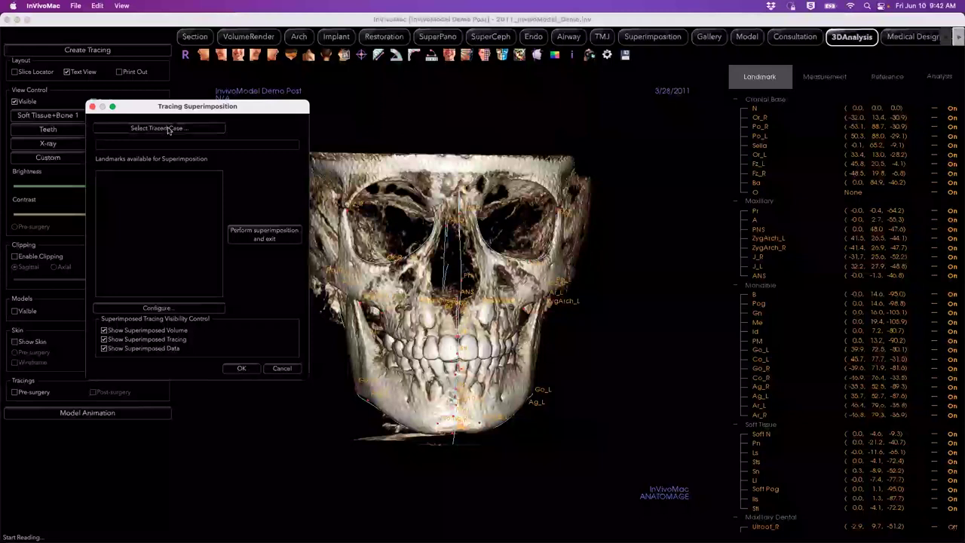
left_click(168, 129)
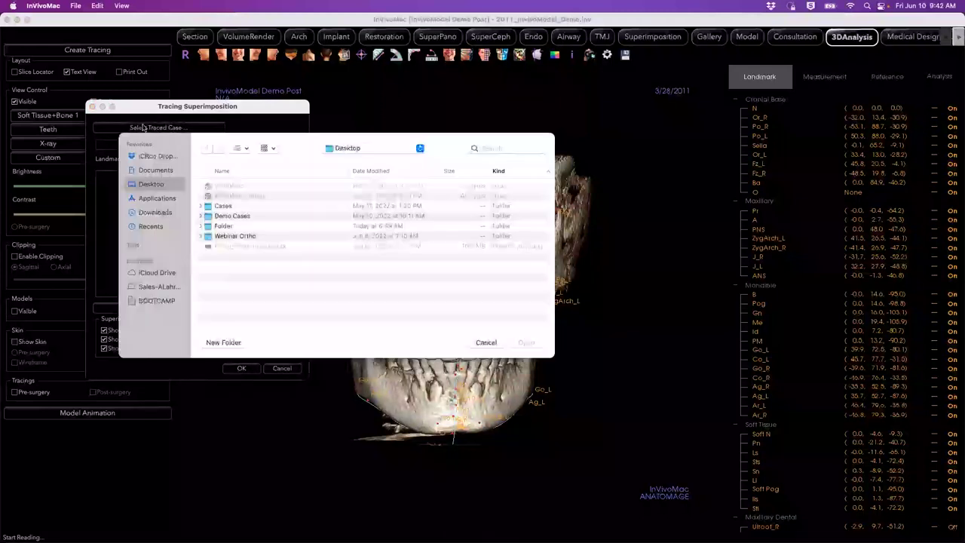
double_click(249, 236)
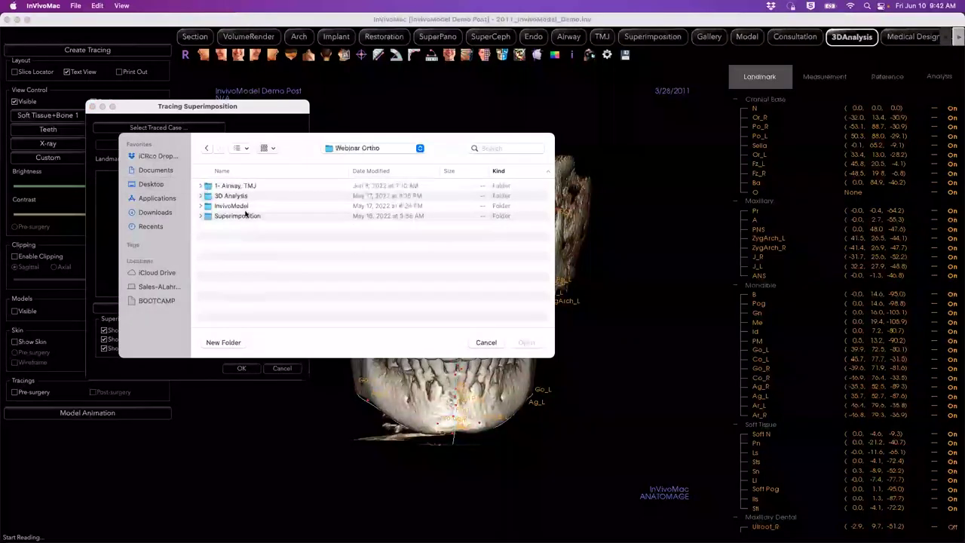
double_click(233, 206)
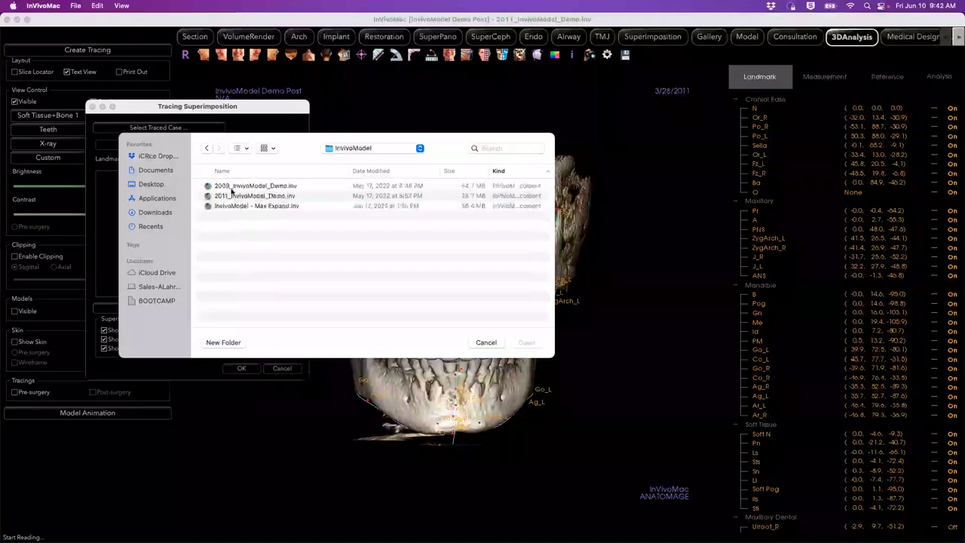
double_click(231, 187)
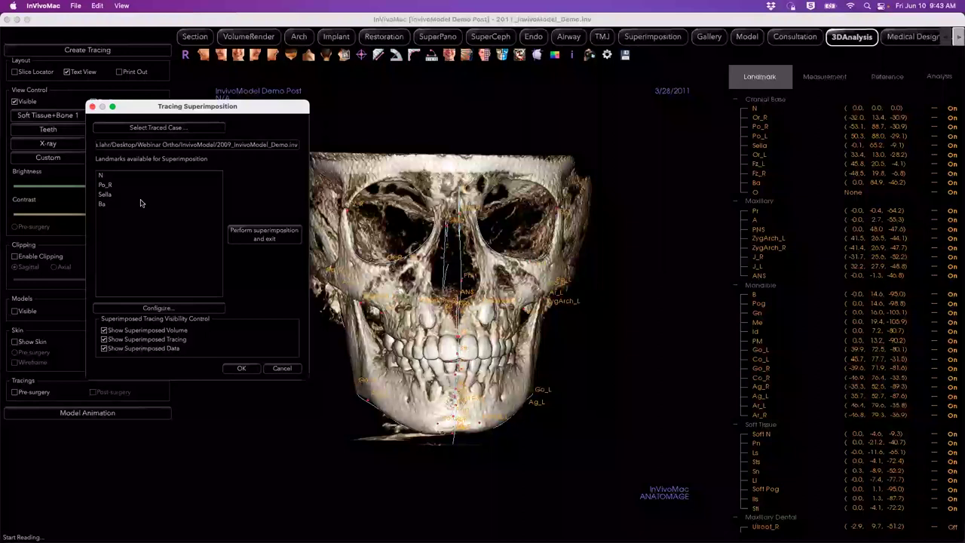
left_click(246, 239)
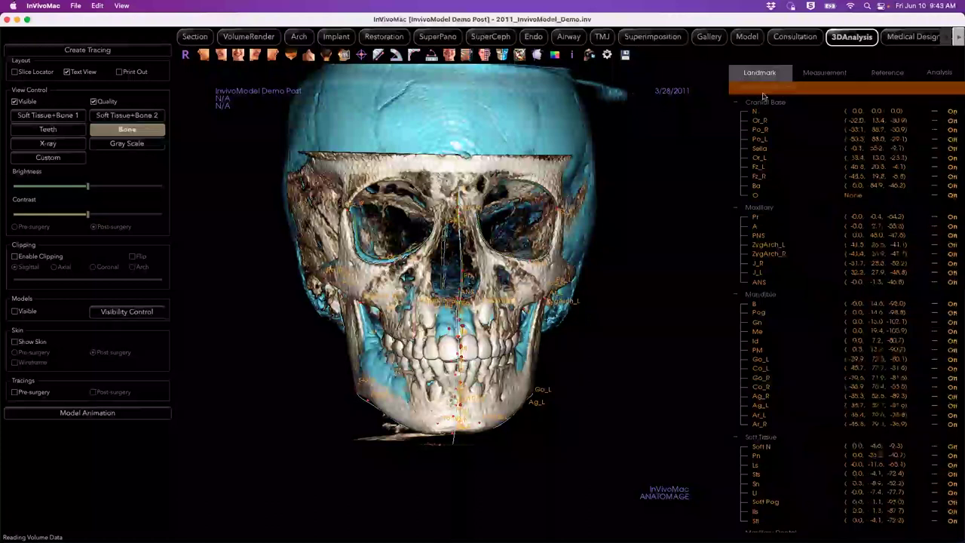
Show the analysis of the superimposed tracings, and hide the current and superimposed volumes with the skull turned to profile.
left_click(944, 74)
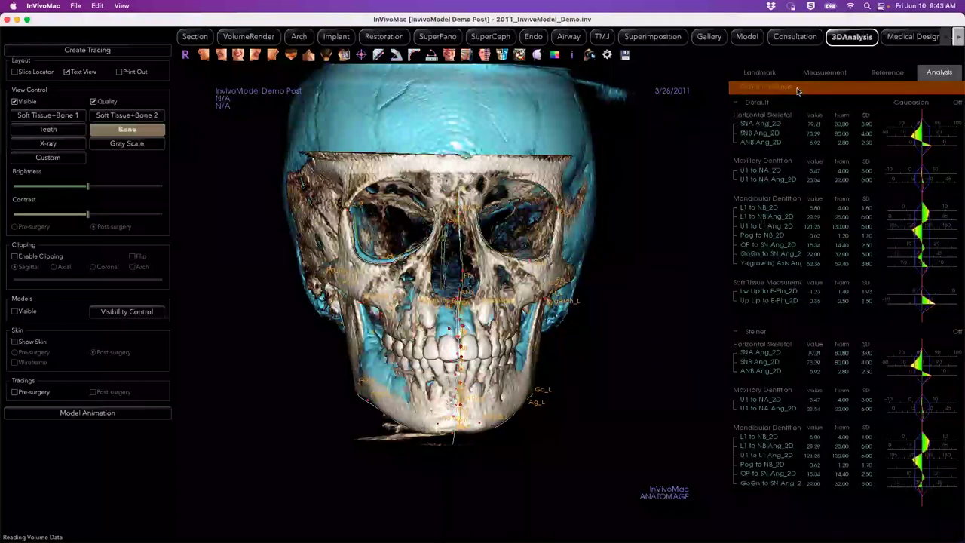
left_click_drag(274, 228, 558, 229)
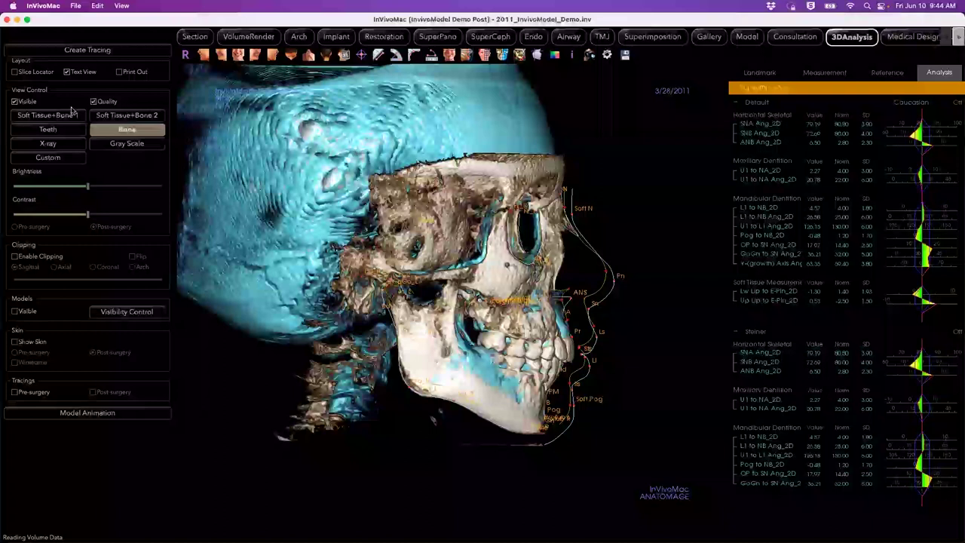
left_click(15, 101)
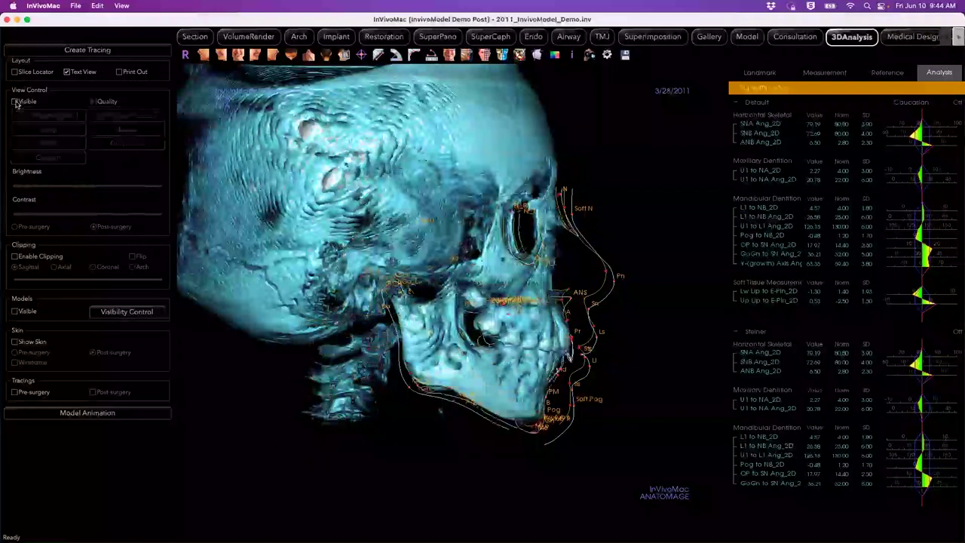
left_click(136, 315)
left_click(429, 247)
left_click(429, 248)
left_click_drag(493, 185, 266, 129)
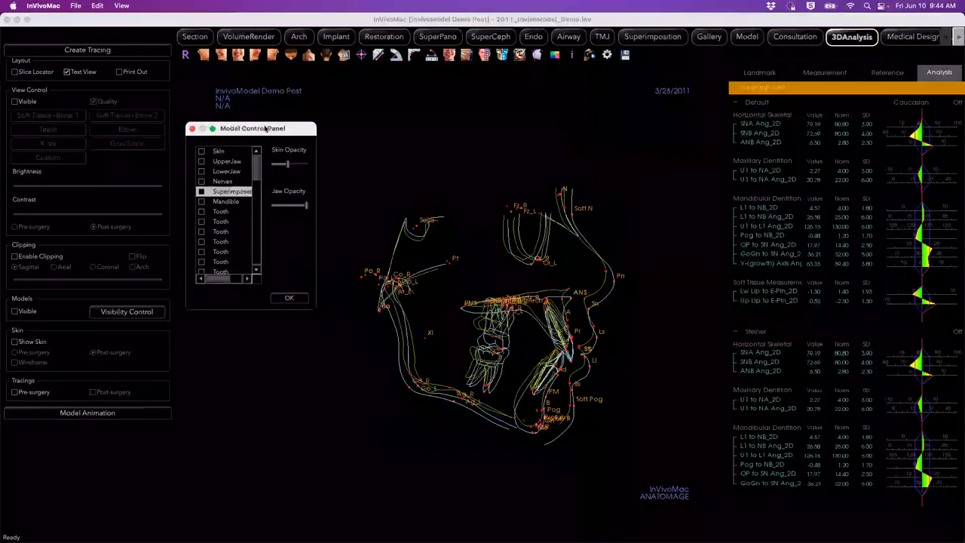
left_click(202, 193)
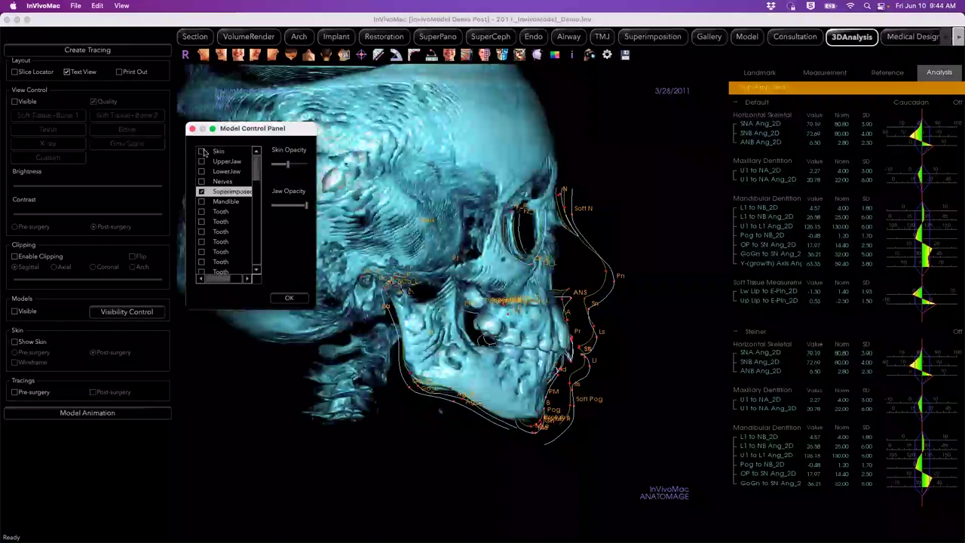
Display the skin model over the tracings with slightly higher opacity, and make the current volume visible again.
left_click(202, 151)
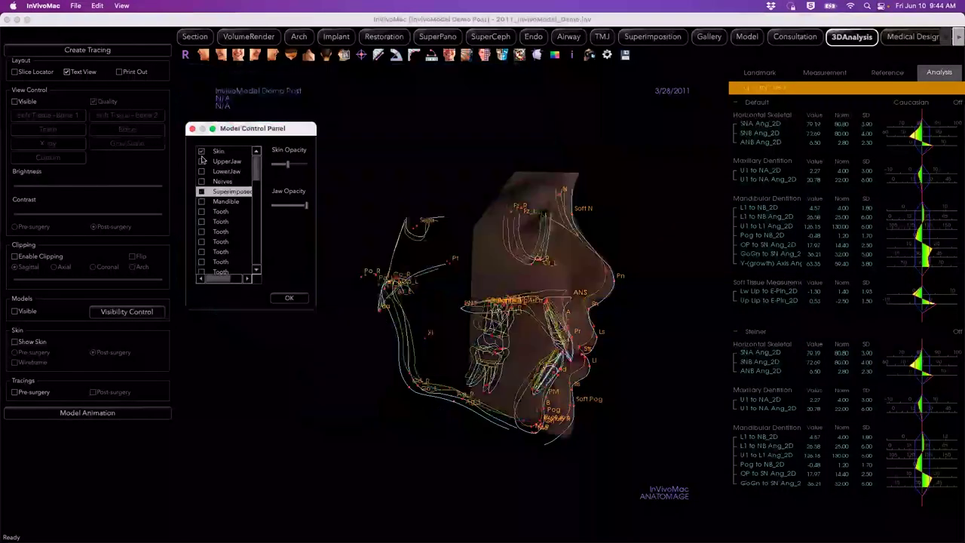
left_click_drag(287, 164, 293, 165)
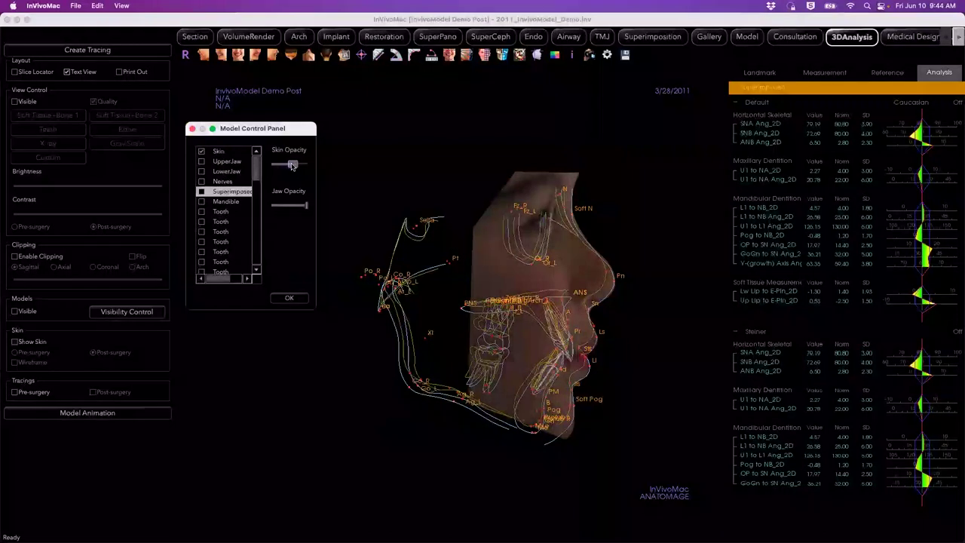
left_click(289, 297)
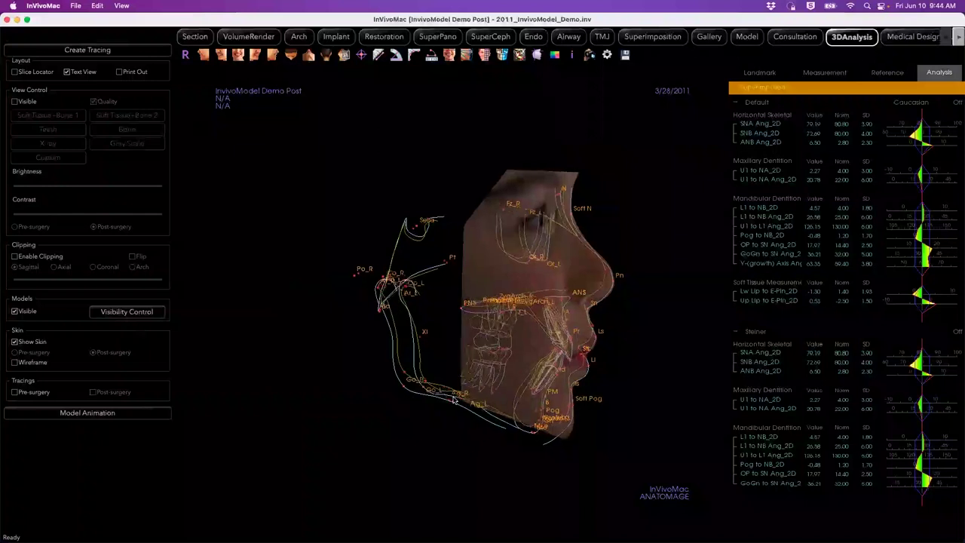
left_click(14, 101)
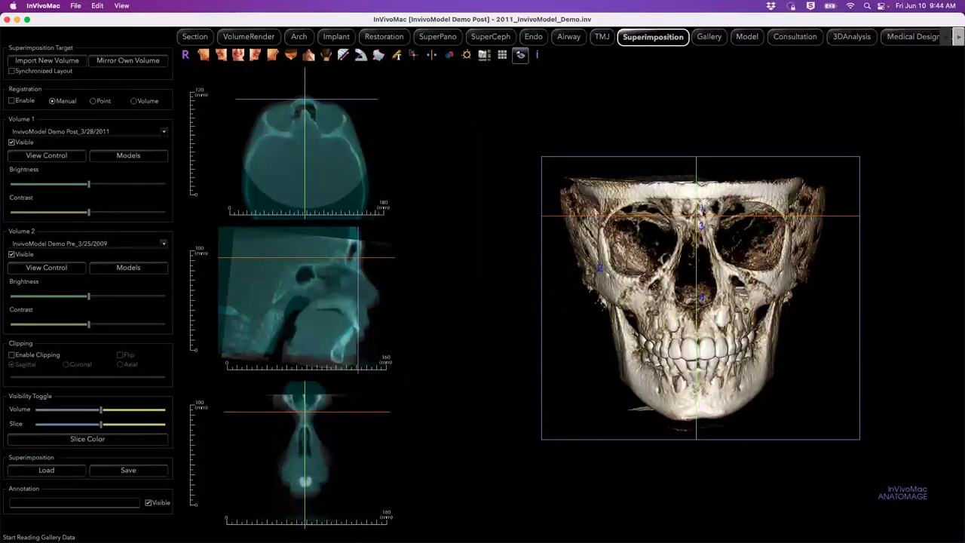
In the Superimposition module, apply the Teeth preset to the 2011 volume and the Teeth Color2 preset to the 2009 volume.
left_click_drag(778, 294, 742, 211)
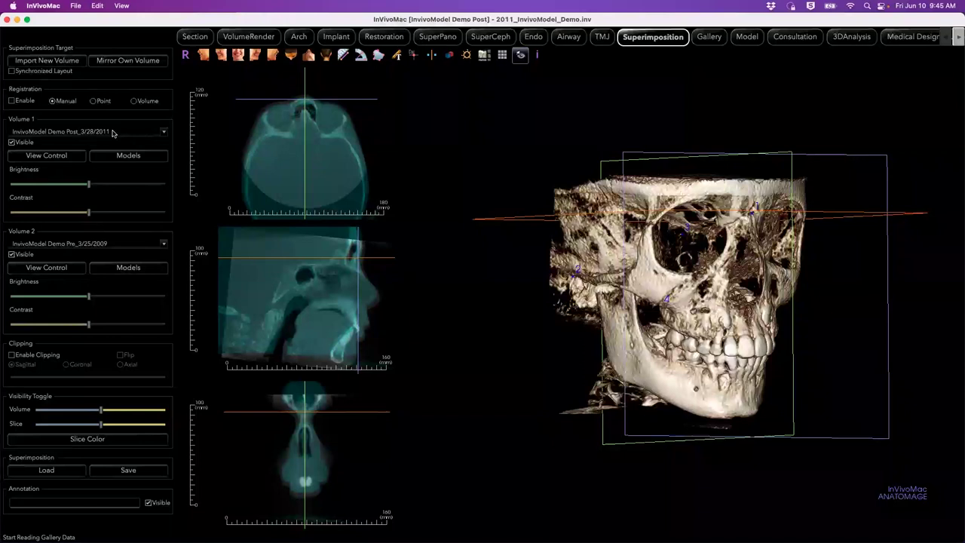
left_click(70, 156)
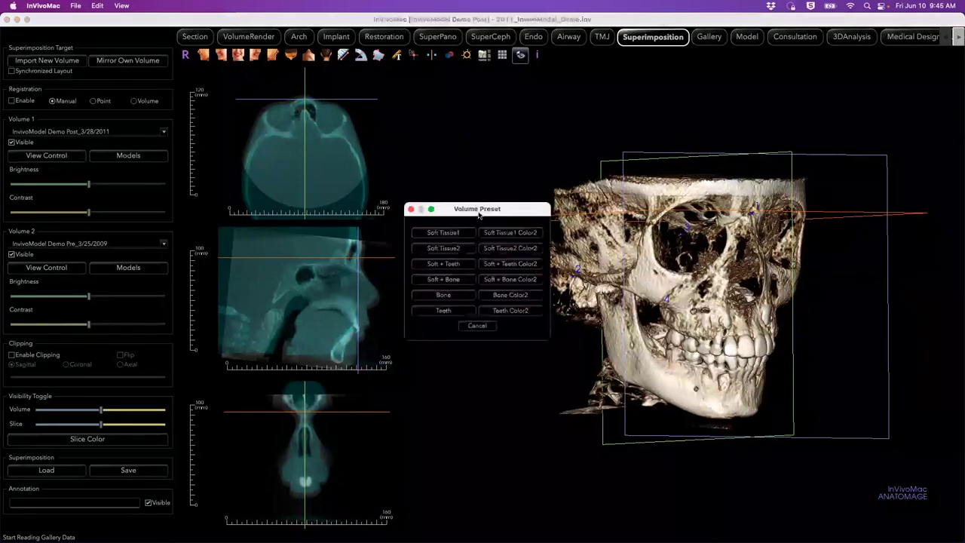
left_click_drag(479, 217, 435, 208)
left_click(400, 301)
left_click(61, 269)
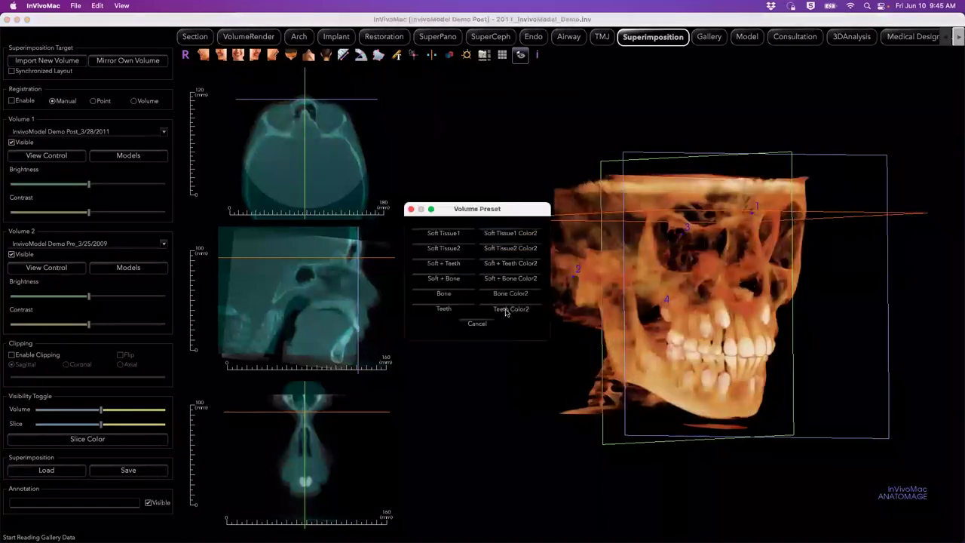
left_click(509, 309)
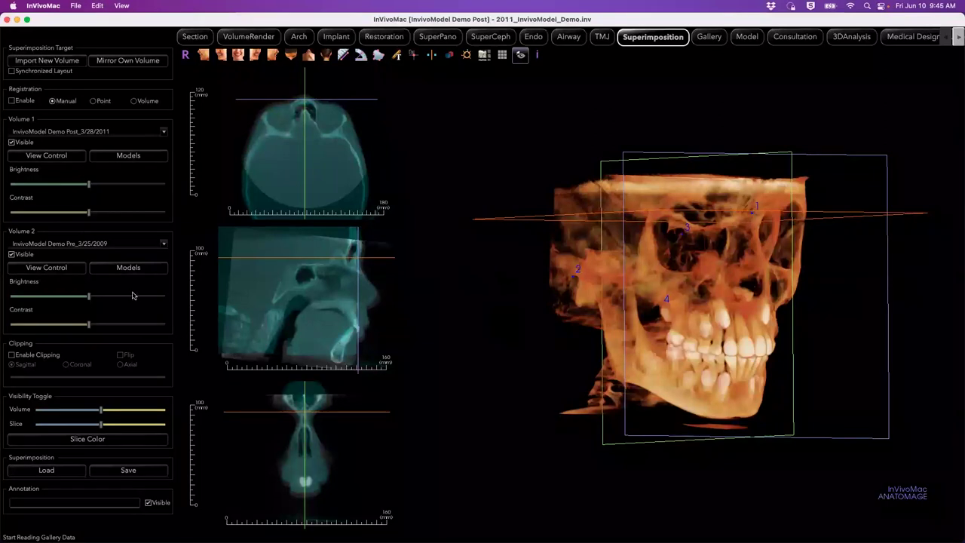
left_click(846, 43)
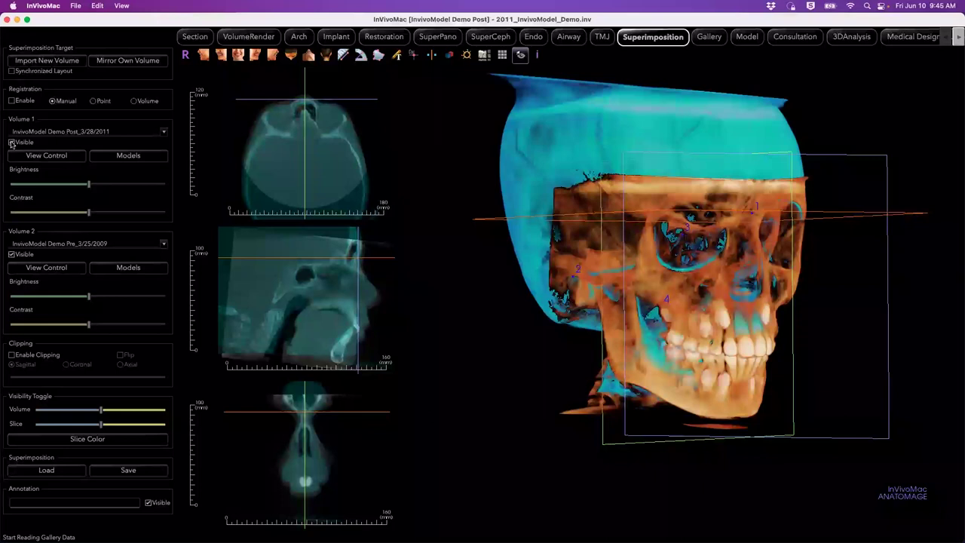
Hide both volumes and show all models belonging to the 2011 volume.
left_click(12, 143)
left_click(11, 254)
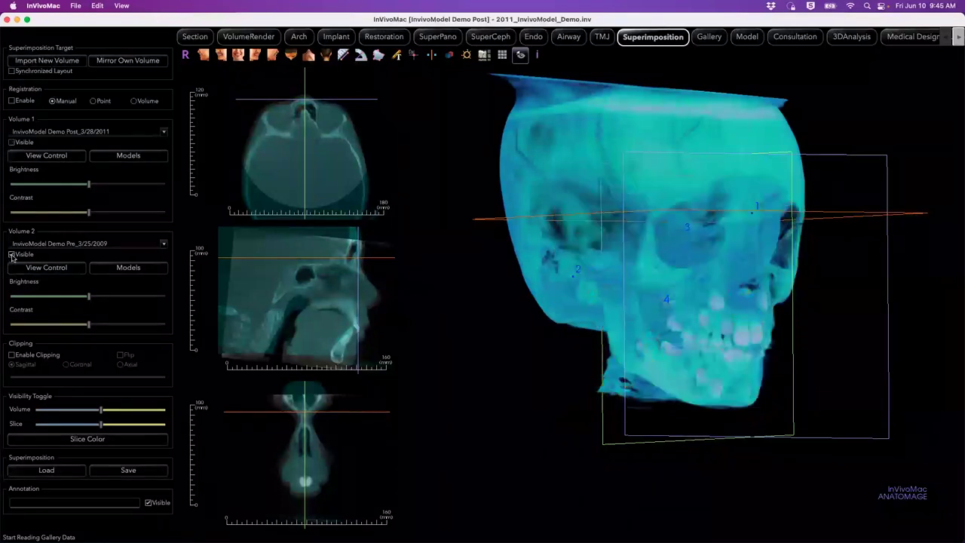
left_click(133, 156)
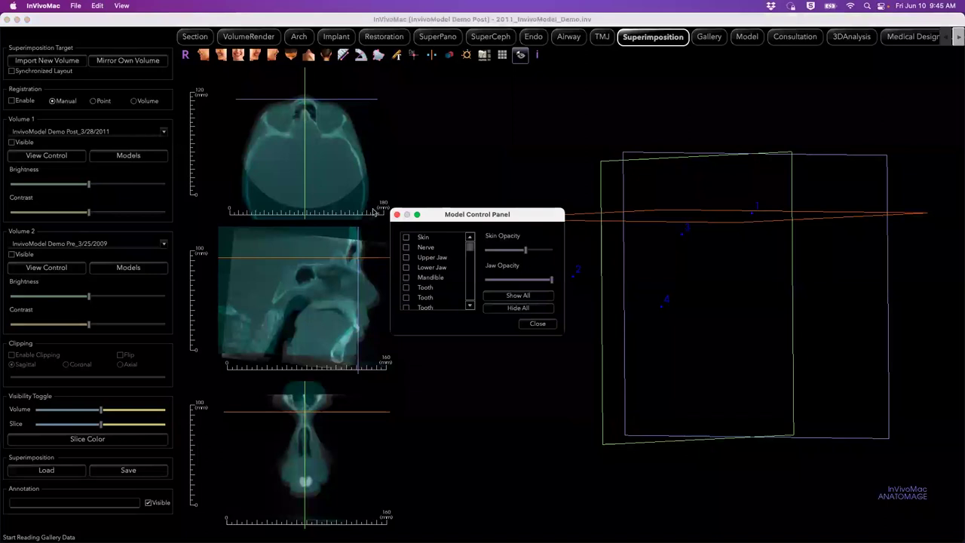
left_click(518, 295)
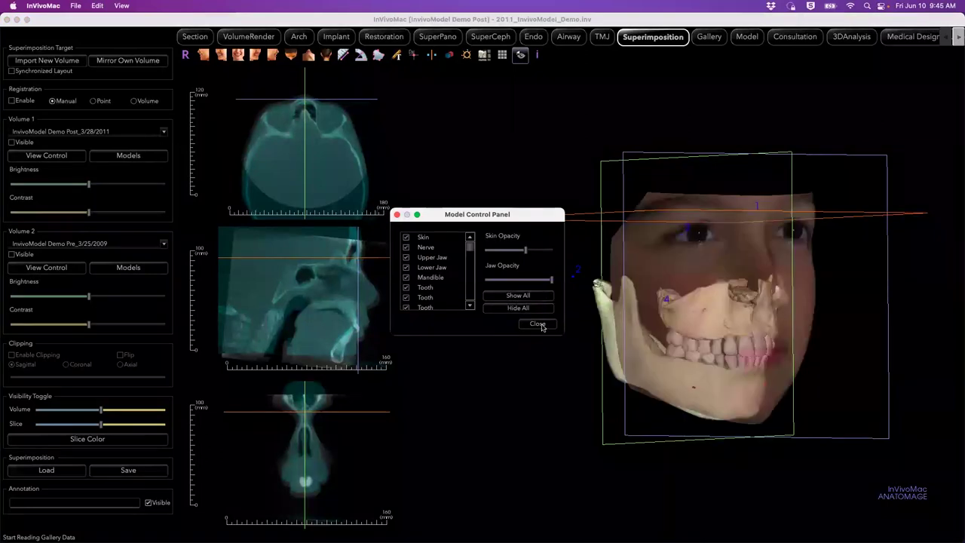
left_click(538, 323)
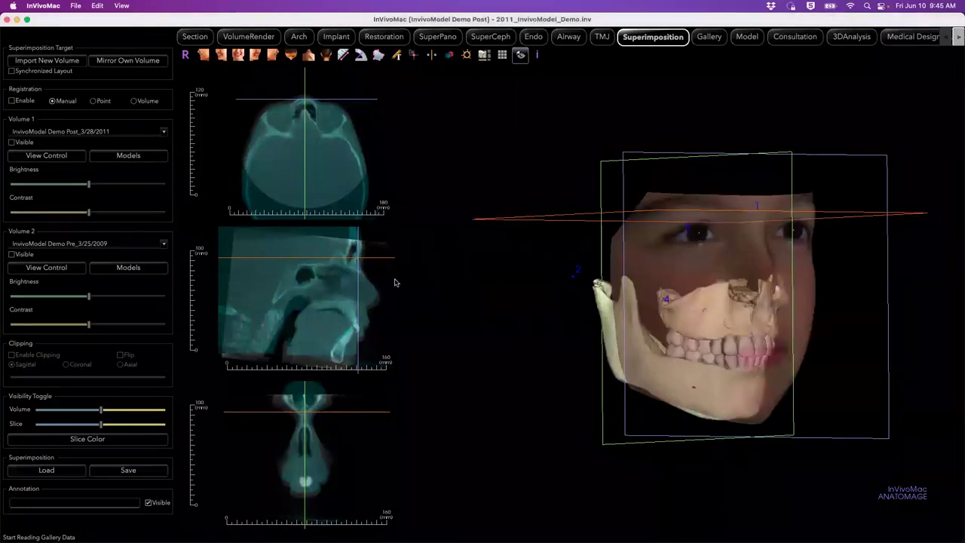
Show all models of the 2009 volume except the nerve, and view the combined models from the side.
left_click(129, 269)
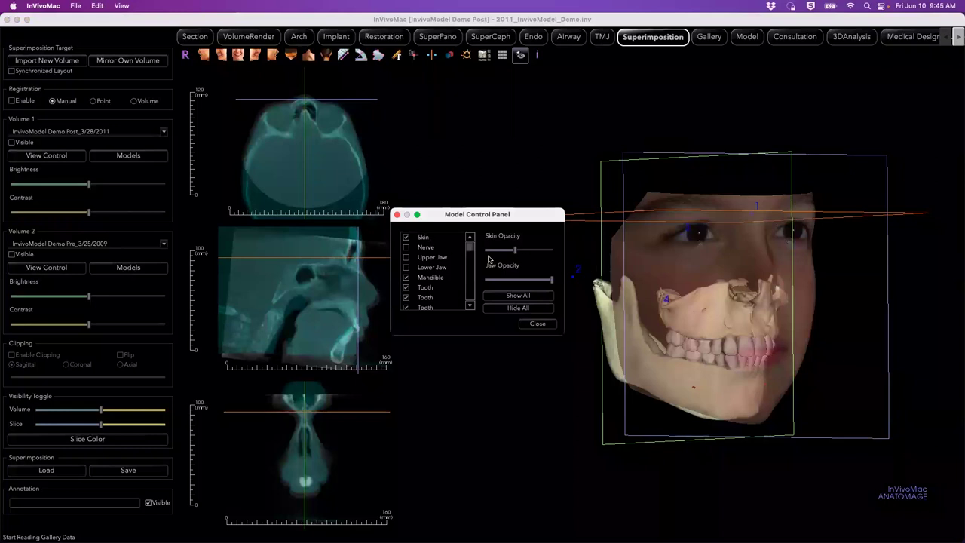
left_click(501, 298)
left_click(406, 247)
left_click_drag(468, 217, 355, 211)
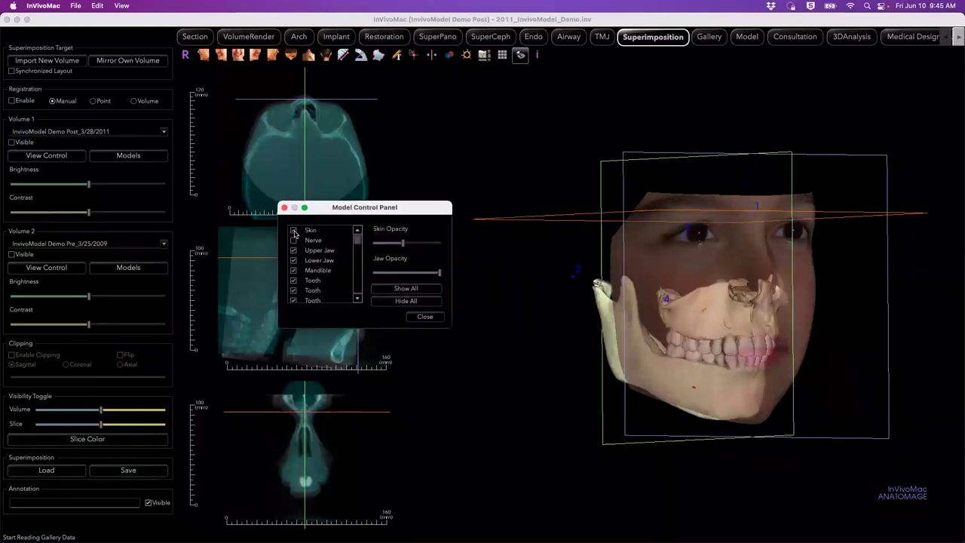
left_click(421, 317)
left_click_drag(495, 332, 556, 330)
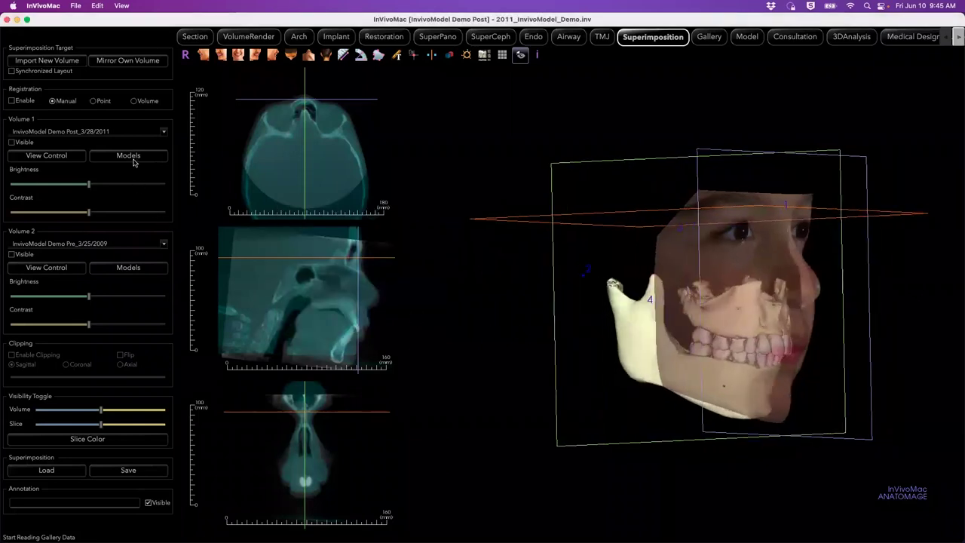
Make the 2011 and 2009 volumes visible together with the models, and hide the 2011 volume after viewing the profile.
left_click(12, 143)
left_click(12, 255)
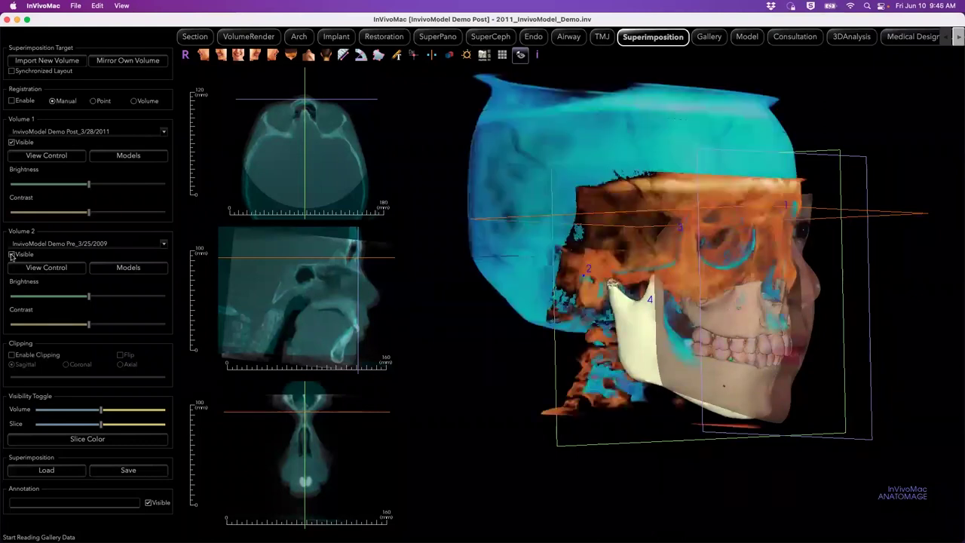
left_click_drag(441, 312, 500, 314)
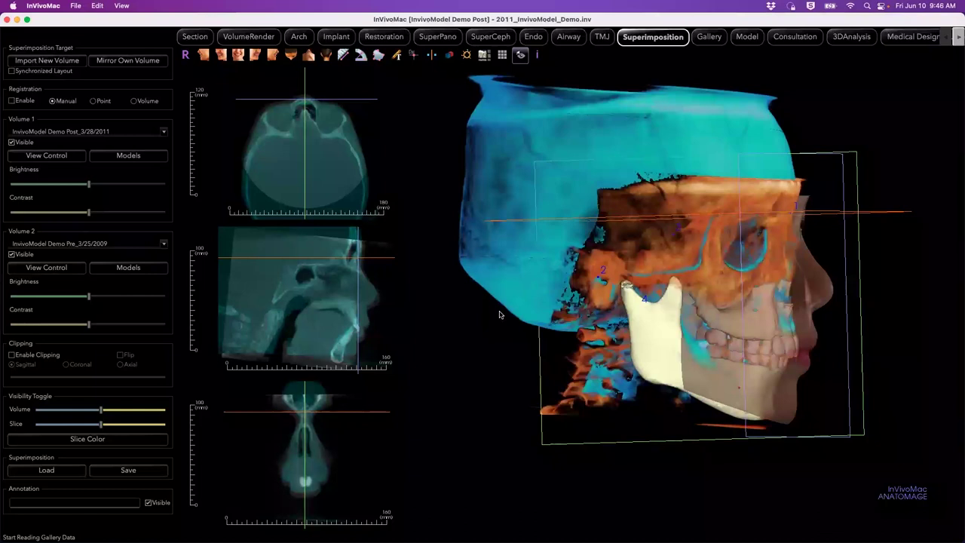
left_click(12, 142)
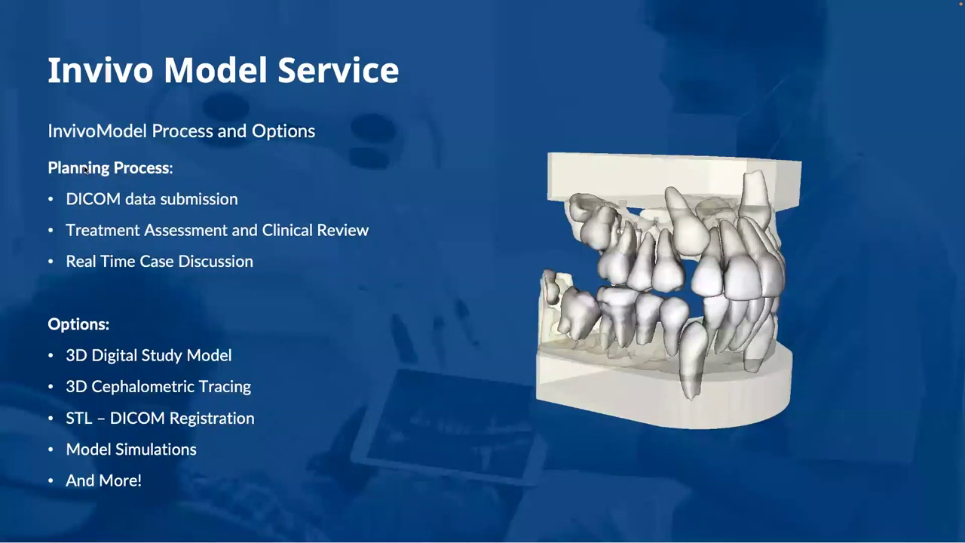
key("Right")
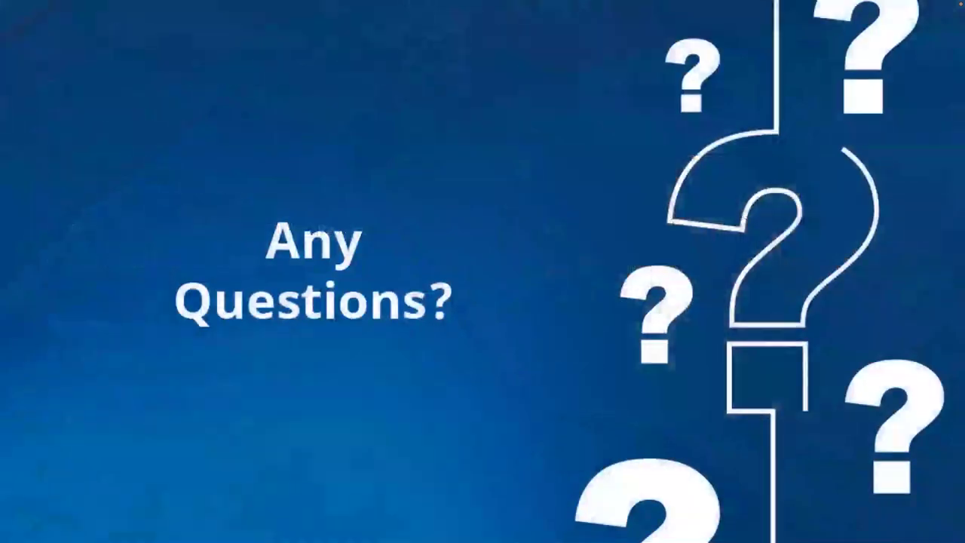
key("Left")
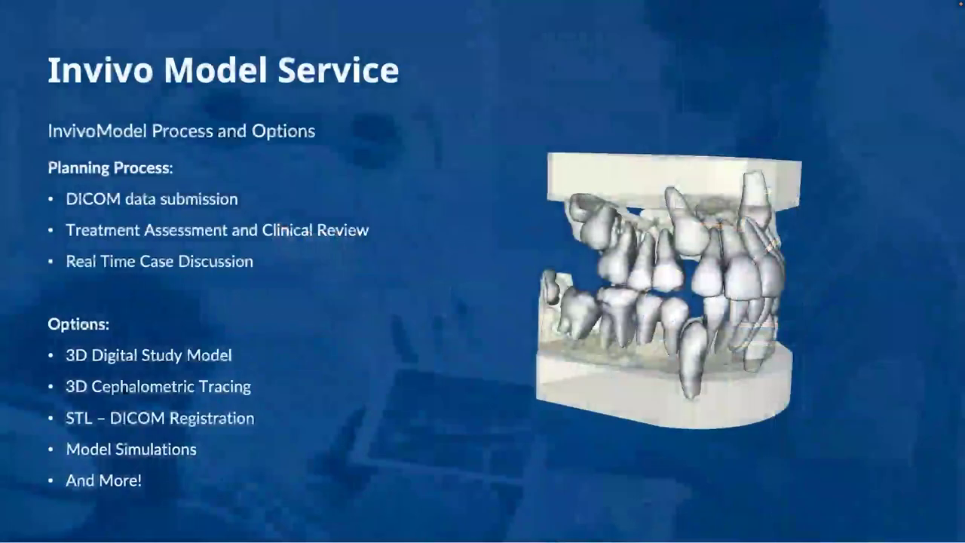
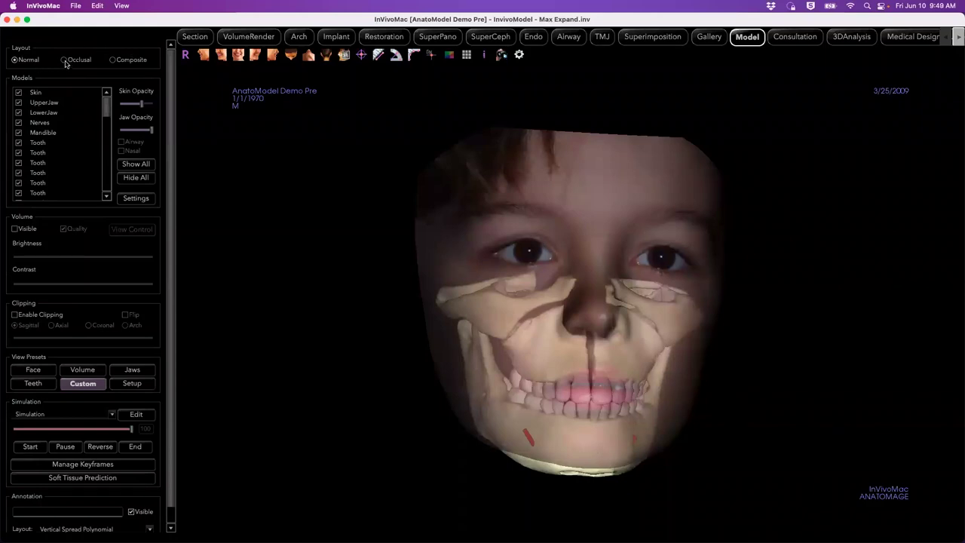
Preview the jaw models in the Occlusal and Composite layouts and return to the Normal layout.
left_click(65, 60)
left_click(113, 60)
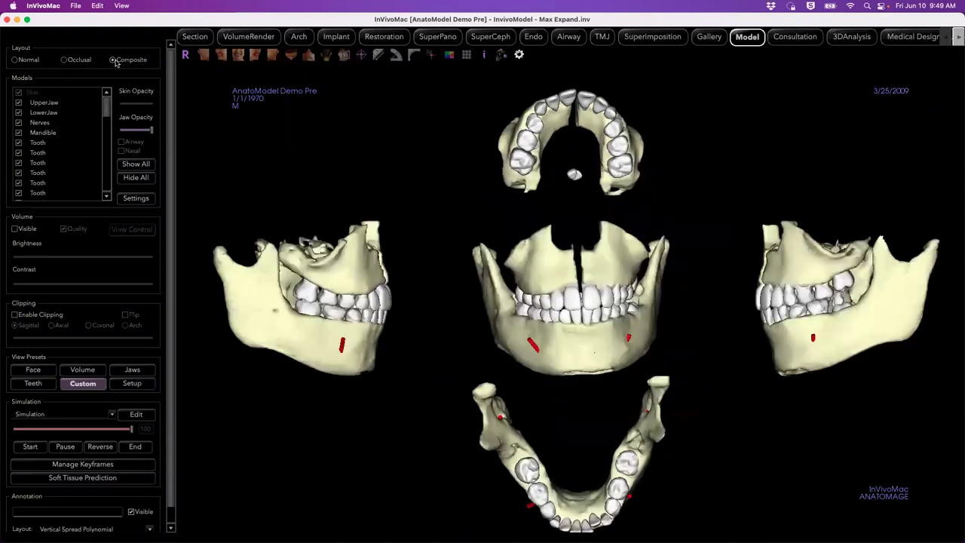
left_click(29, 60)
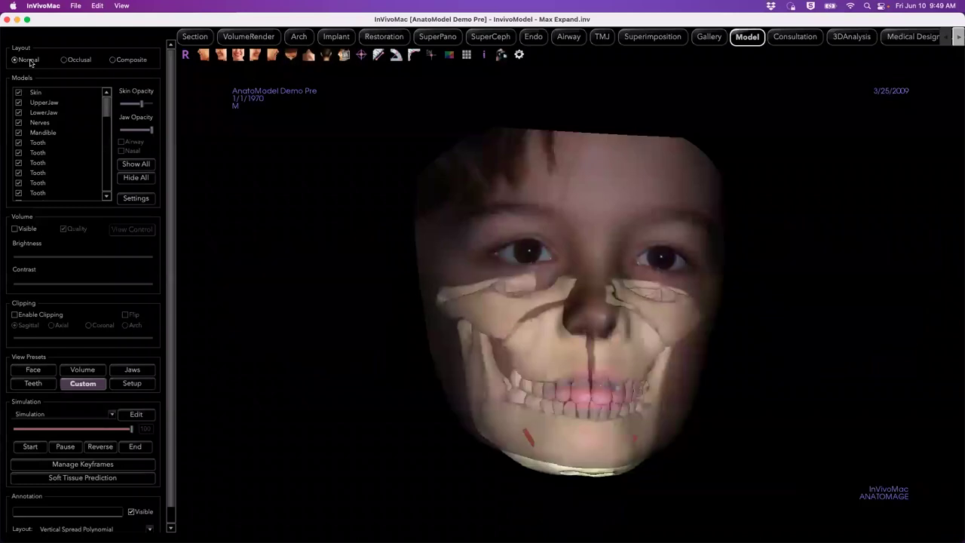
Look through the list of individual models, and briefly overlay the CBCT volume on the models before hiding it again.
left_click_drag(107, 111, 108, 134)
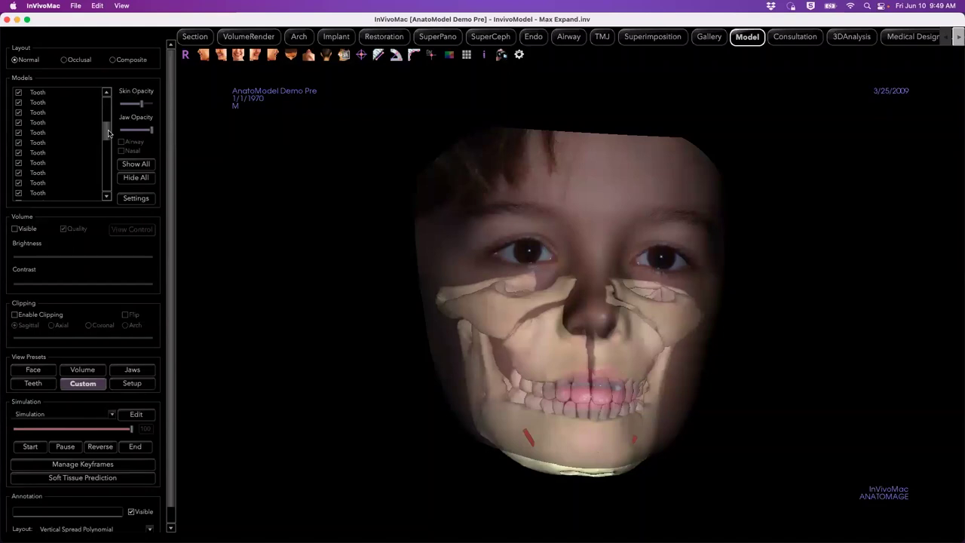
left_click_drag(108, 134, 108, 84)
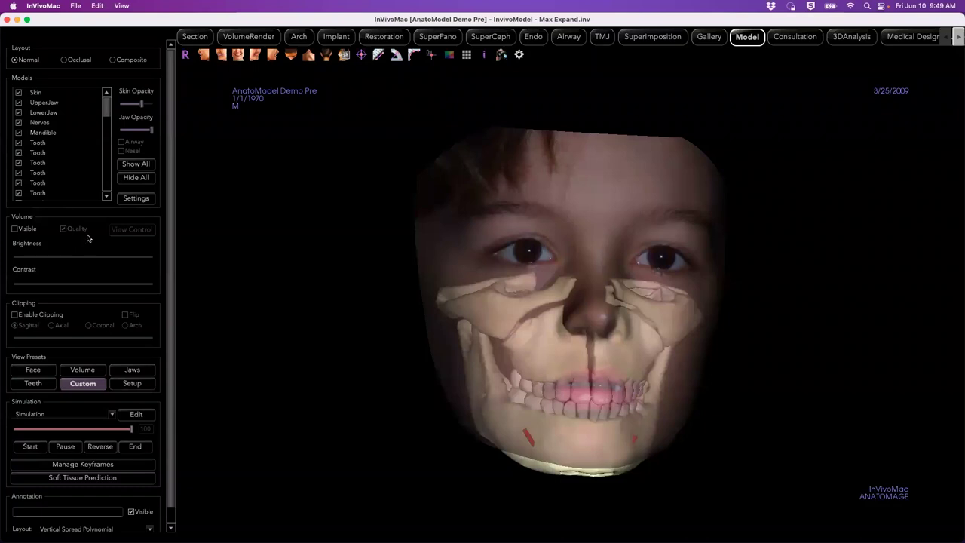
left_click(15, 230)
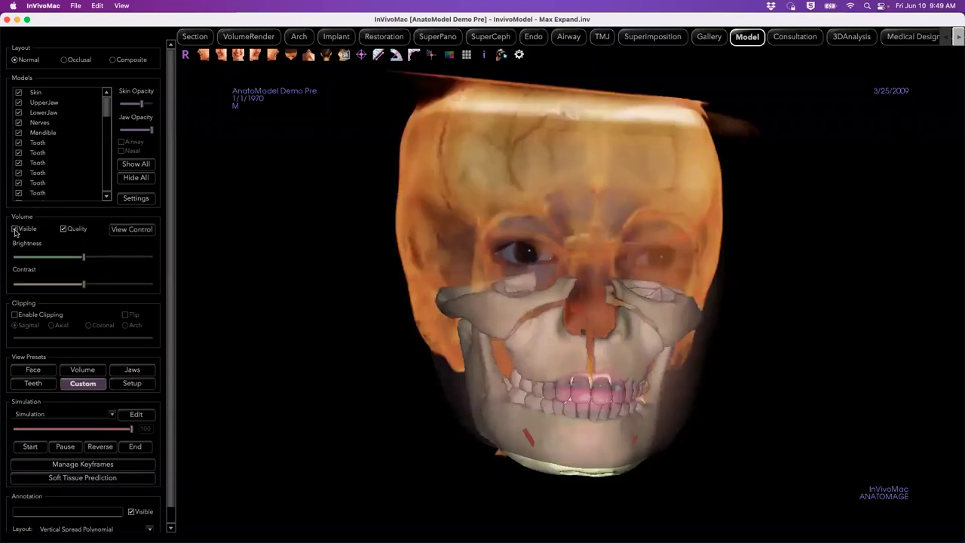
left_click(15, 230)
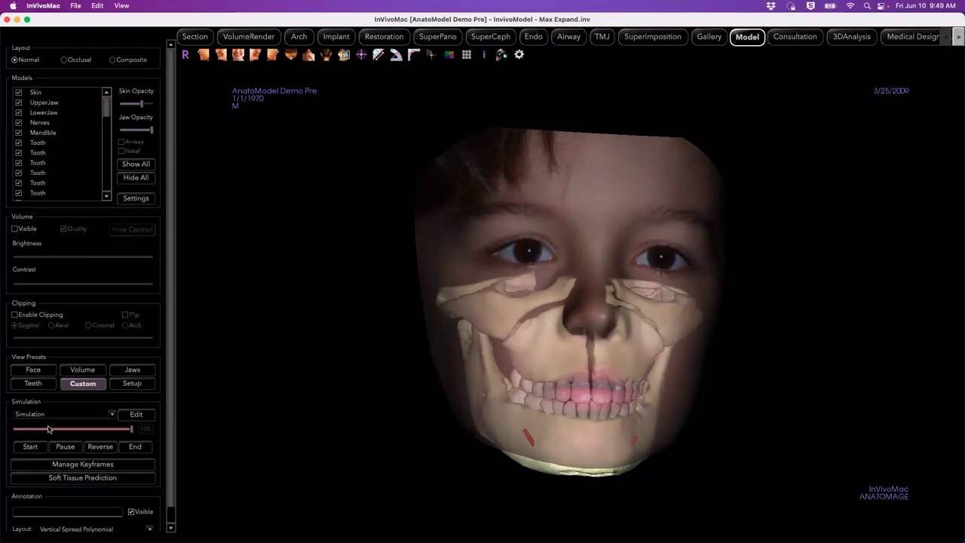
Run the sequence named Simulation from its start and examine the face and jaw models from the side and front.
left_click(112, 418)
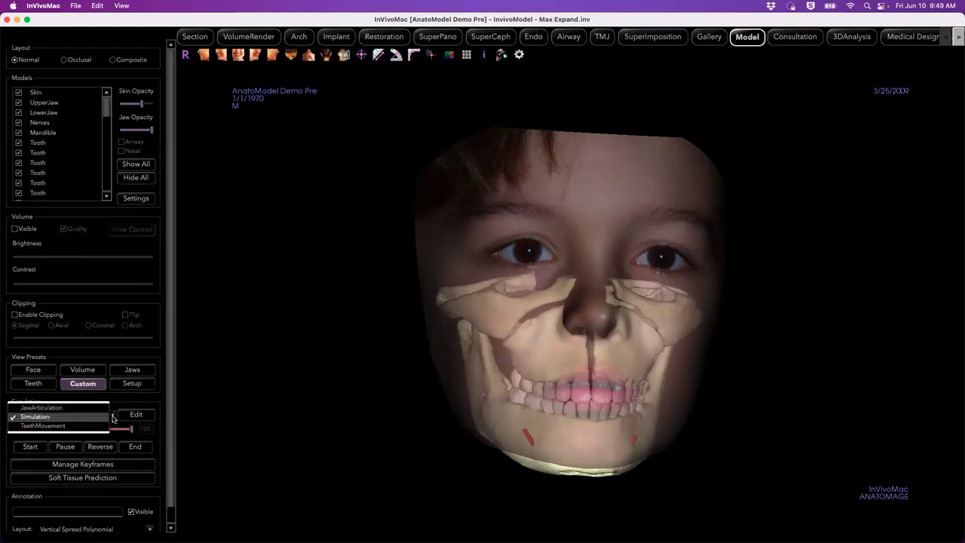
left_click(47, 417)
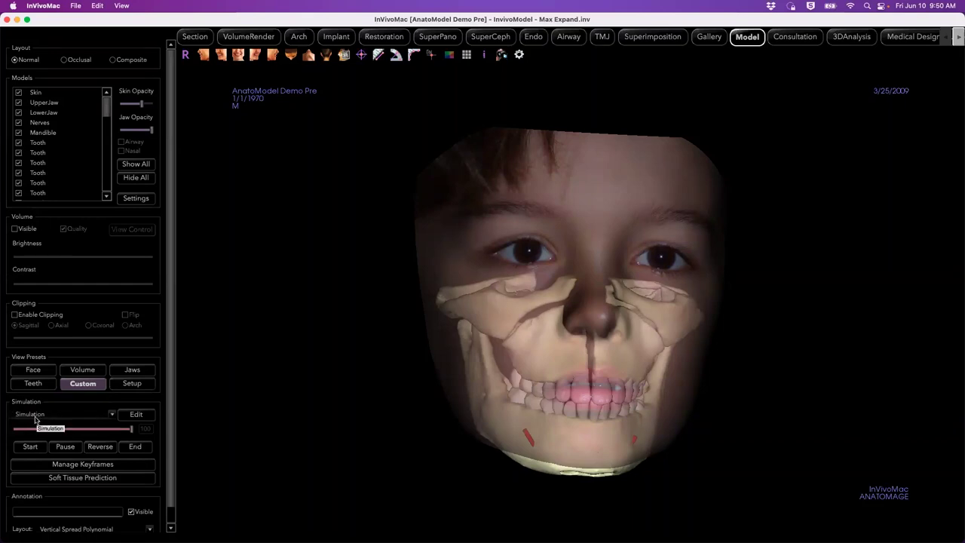
left_click(30, 447)
left_click_drag(429, 465, 589, 475)
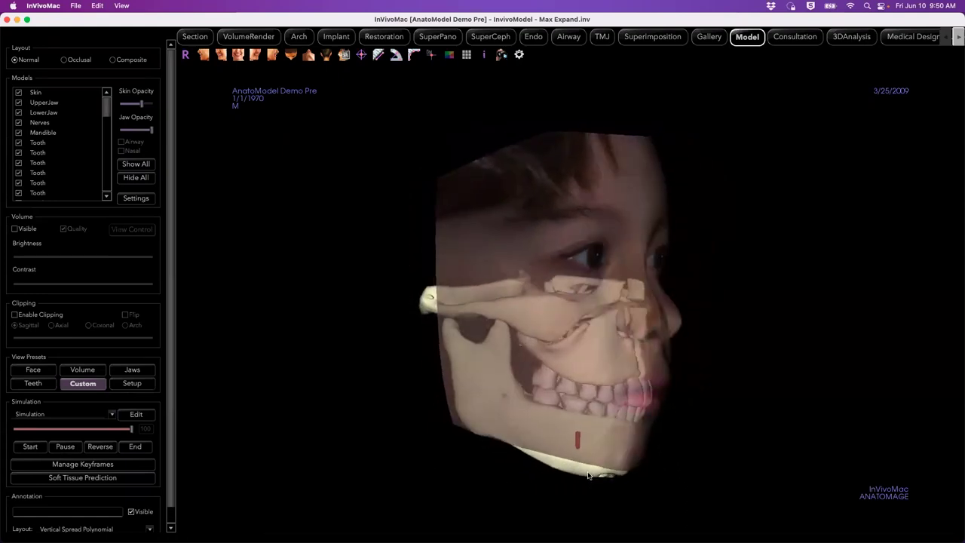
left_click_drag(691, 479, 552, 473)
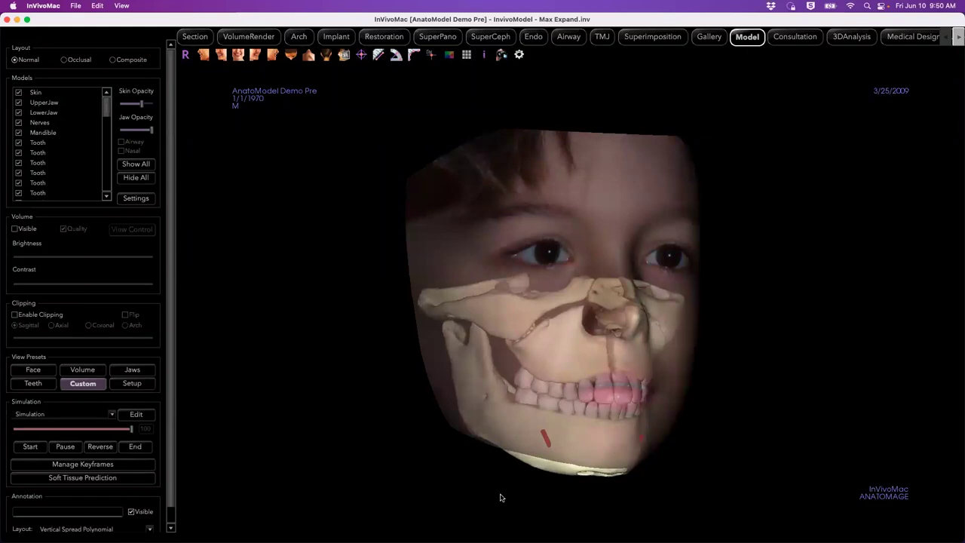
left_click_drag(516, 501, 532, 502)
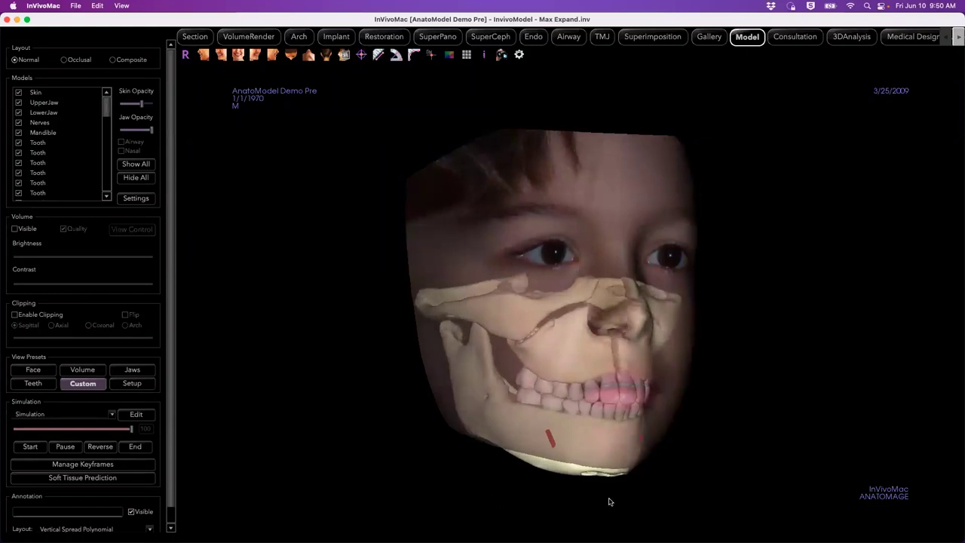
left_click_drag(728, 480, 754, 488)
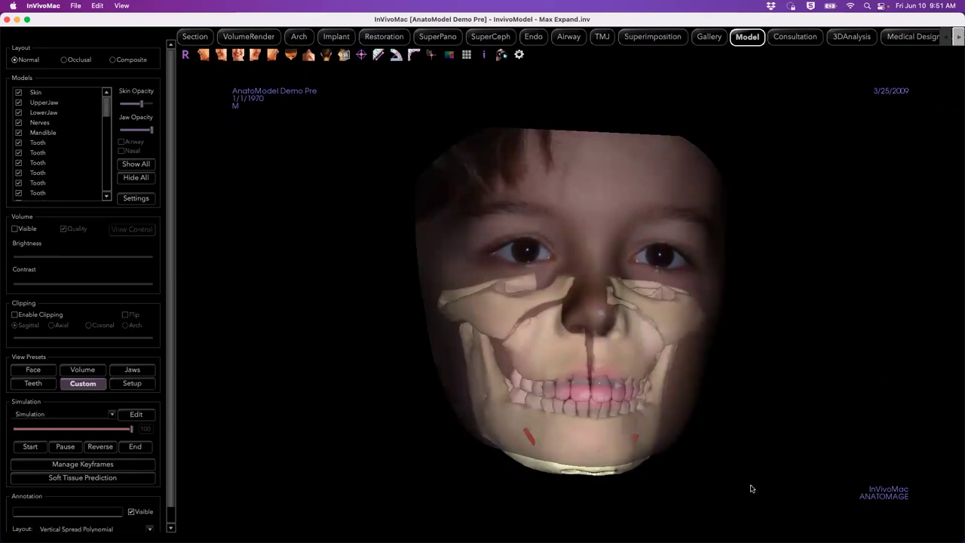
mouse_move(618, 517)
left_mouse_down()
mouse_move(573, 503)
mouse_move(610, 503)
left_mouse_up()
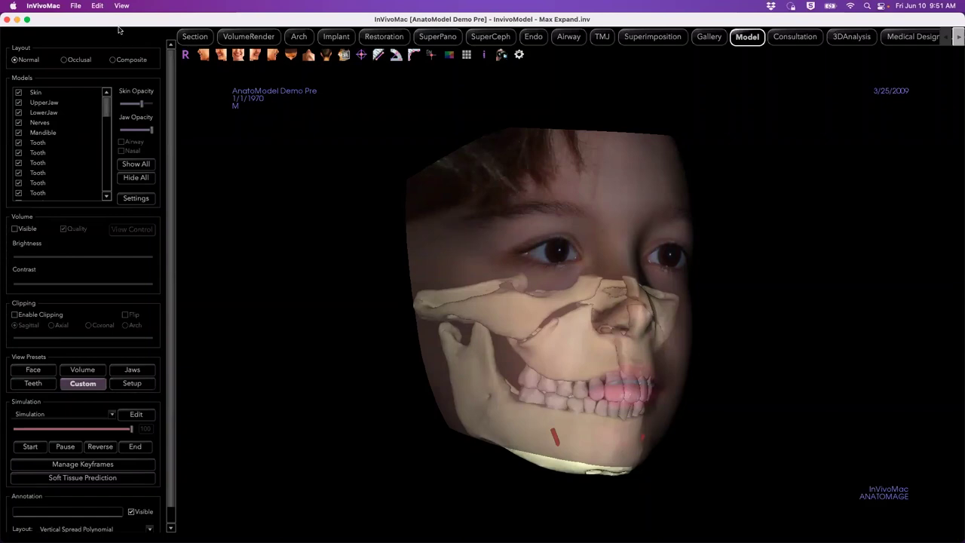
Open the form for sending the current case, using the Invivo file upload type.
left_click(76, 6)
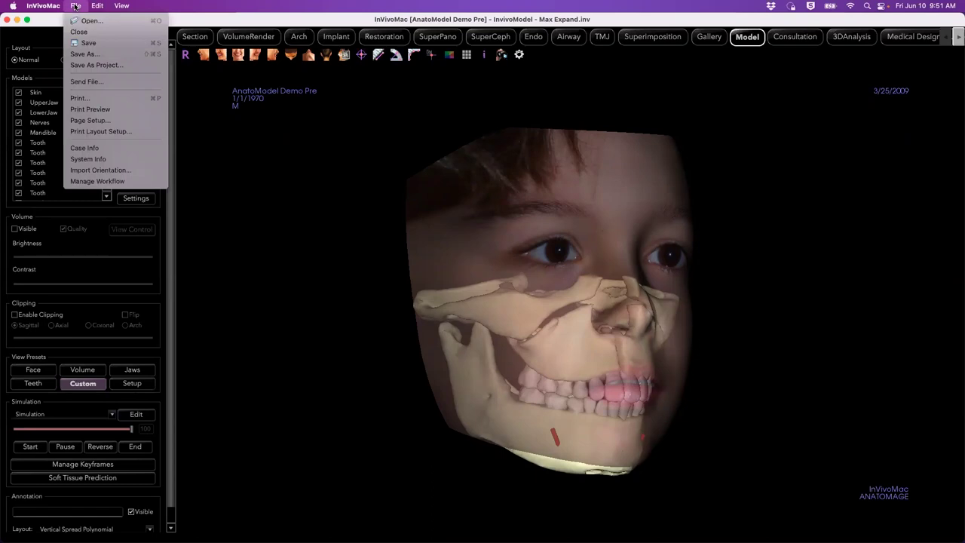
left_click(89, 81)
left_click_drag(453, 238, 294, 188)
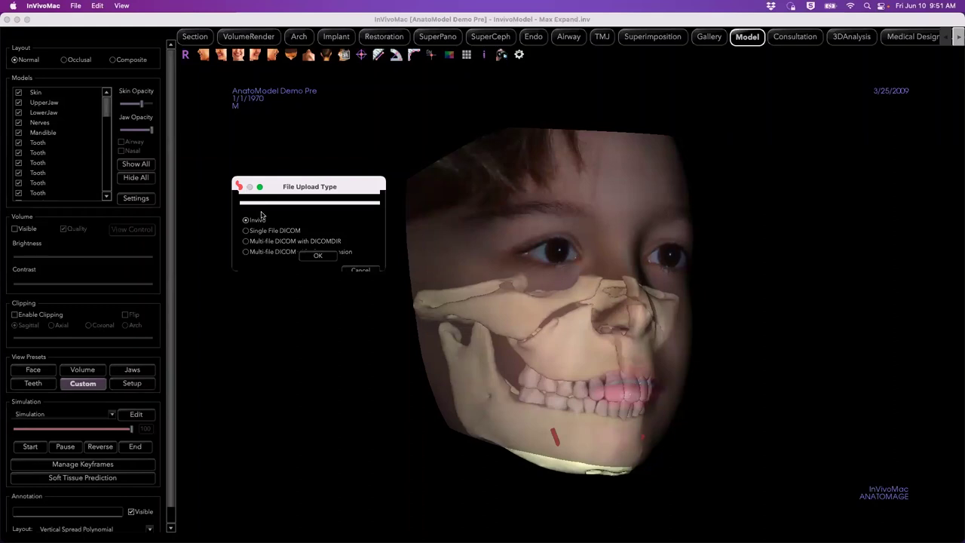
left_click(317, 256)
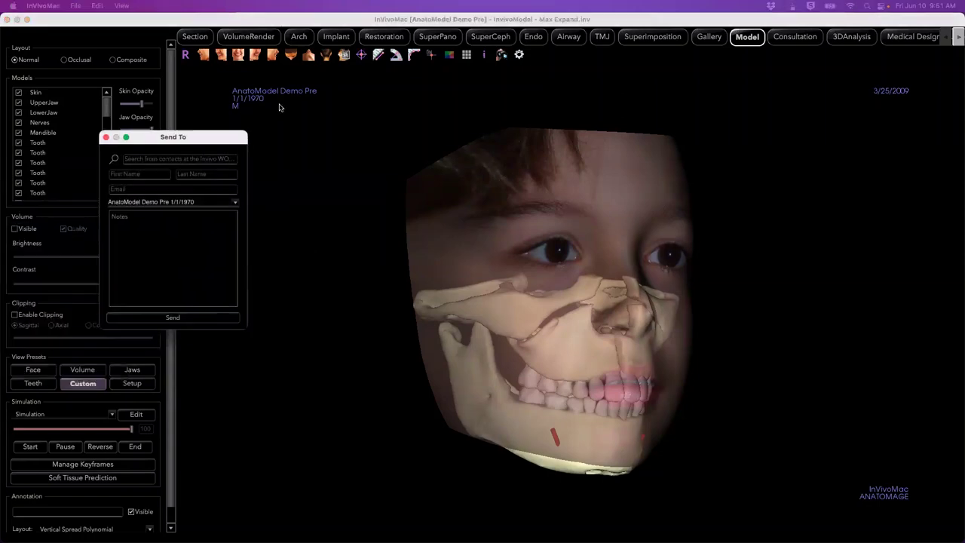
Search the contacts for the recipient's name, fill in the matching contact's details, and close the sending form without sending.
left_click(328, 160)
type("colby")
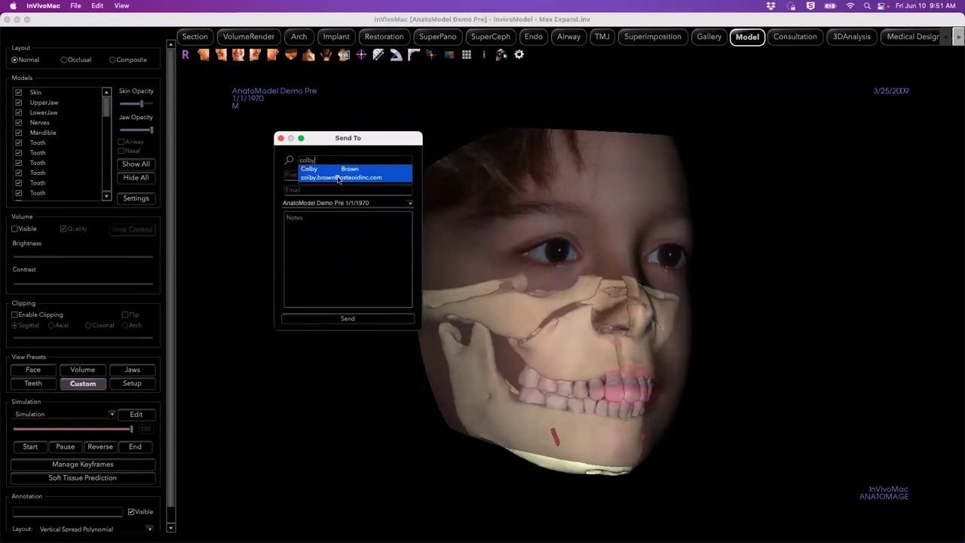
left_click(339, 176)
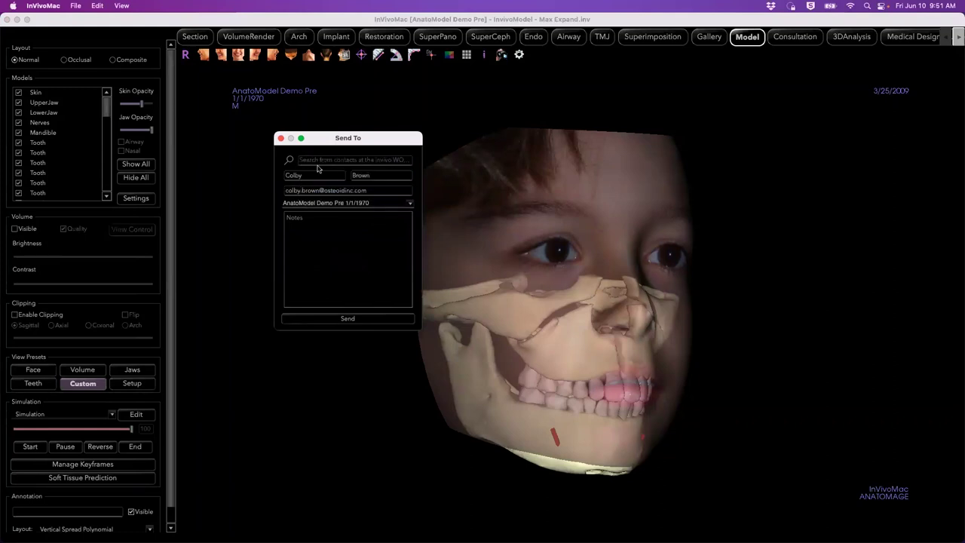
left_click(333, 216)
left_click(280, 139)
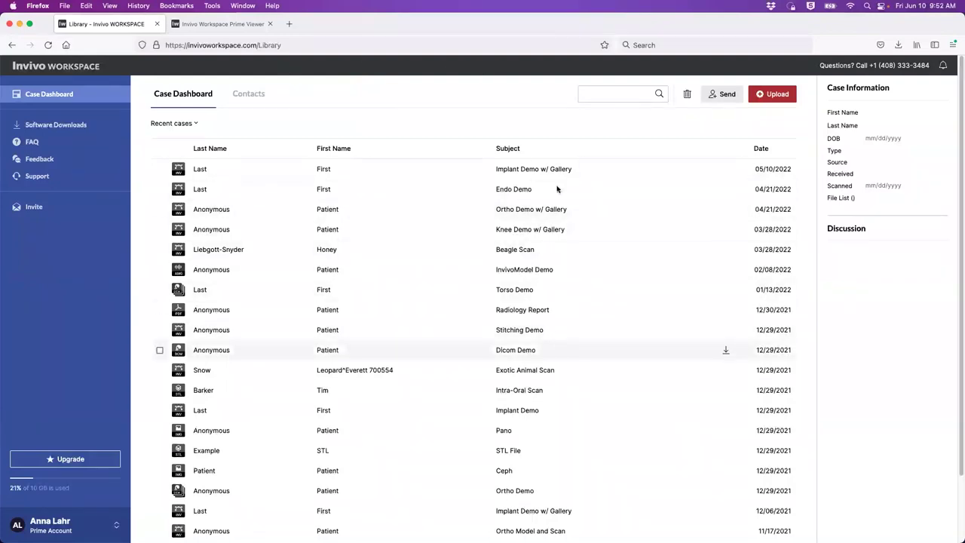
In Invivo Workspace in Firefox, select the Ortho Demo w/ Gallery case and view its 3D models from the side in the Prime Viewer.
left_click(481, 214)
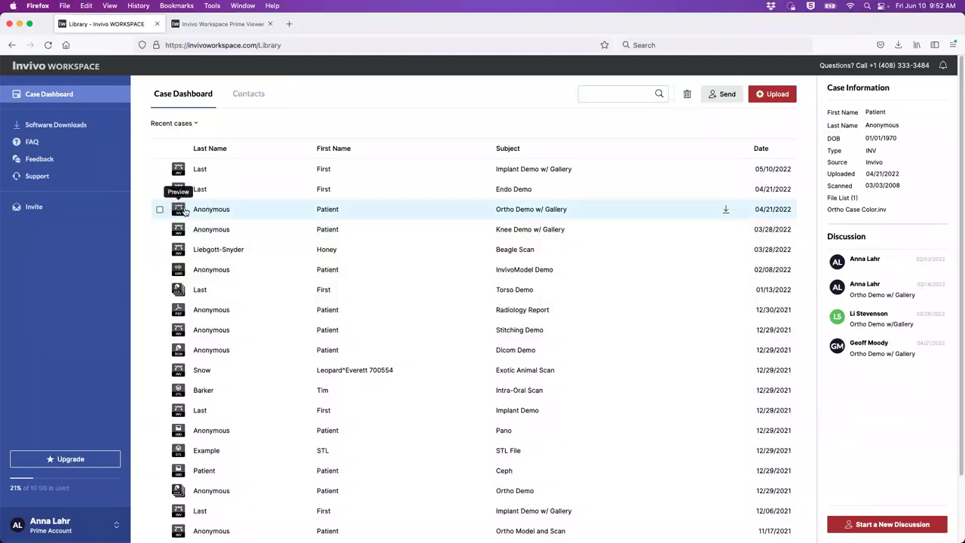
left_click(218, 24)
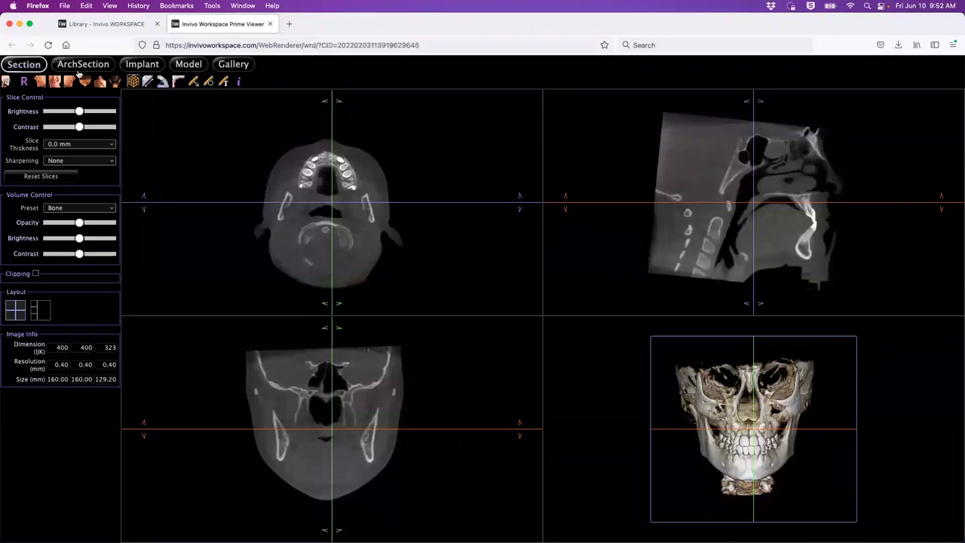
left_click(188, 64)
left_click_drag(487, 271, 695, 280)
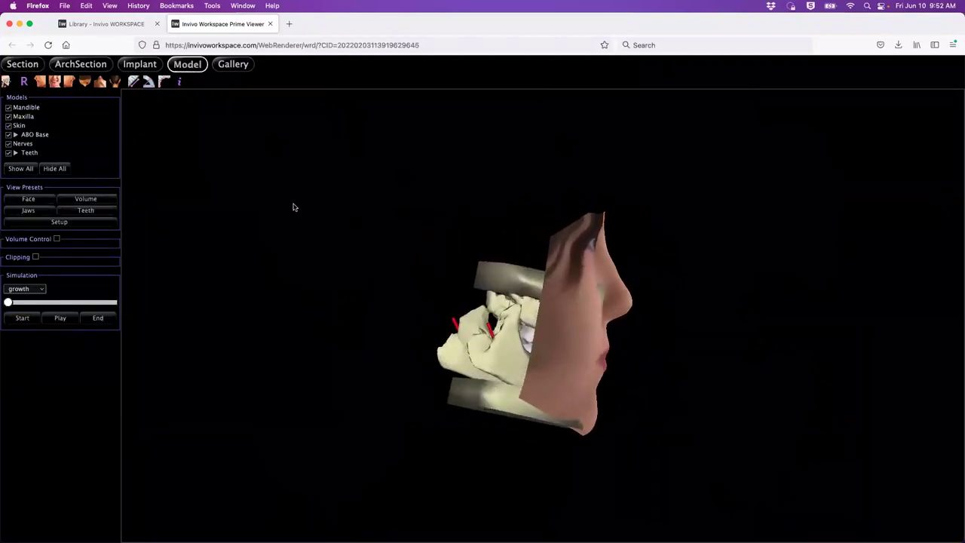
Hide the Skin and ABO Base models and play the growth simulation on the jaws and teeth.
left_click(9, 126)
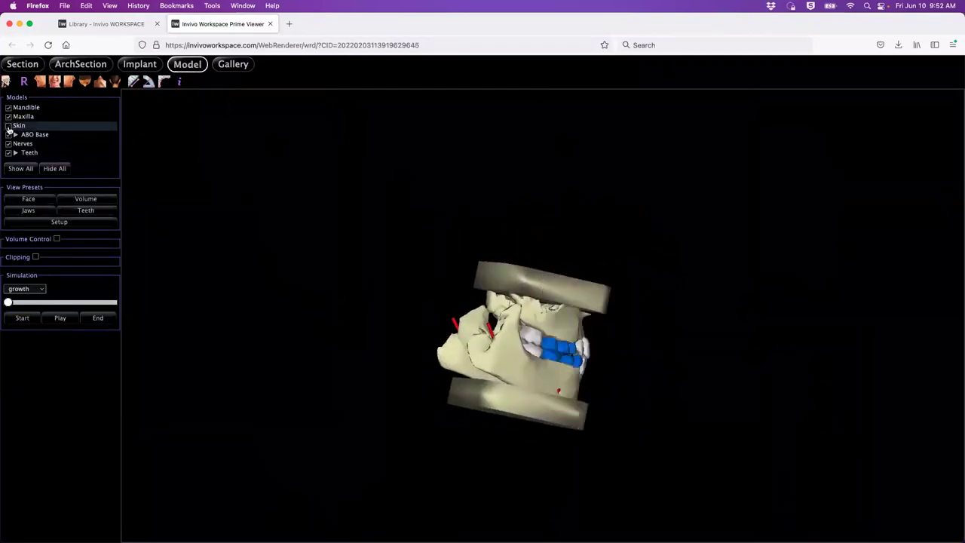
left_click(8, 134)
left_click_drag(653, 344, 578, 419)
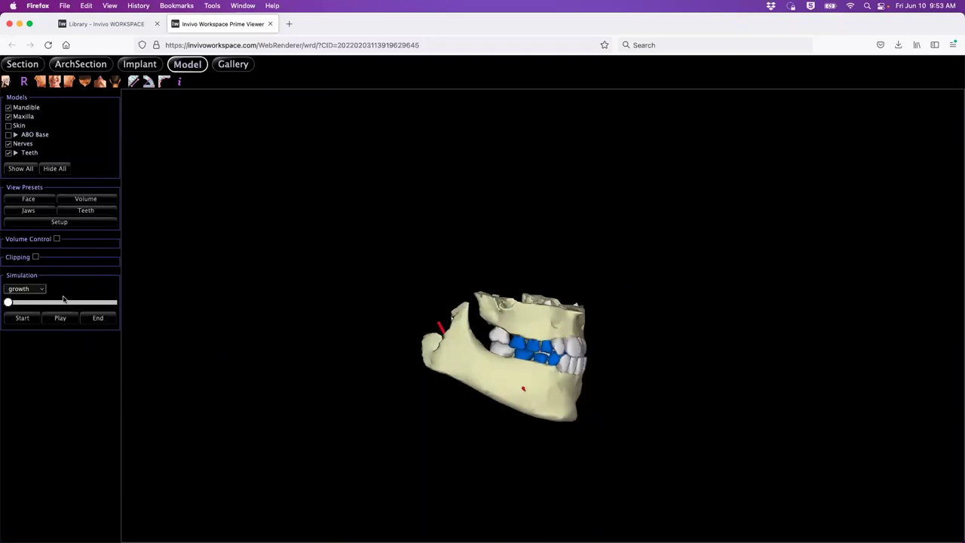
left_click(60, 318)
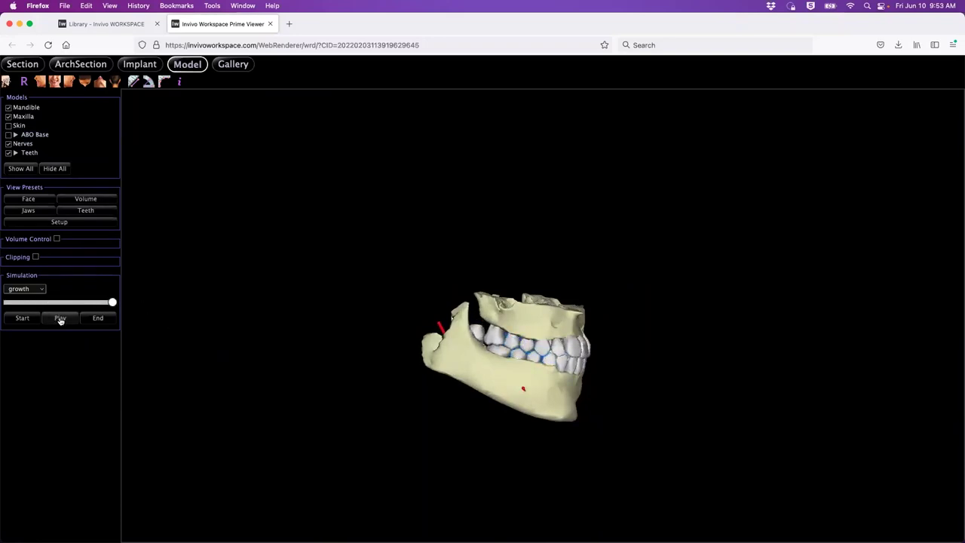
Browse the captured model images in the case's gallery, ending on the first one.
left_click(240, 66)
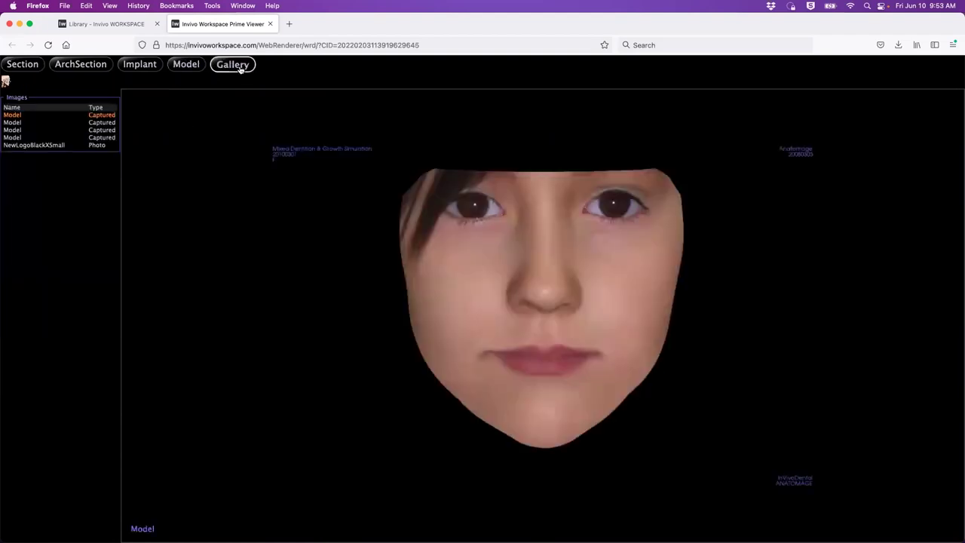
left_click(74, 130)
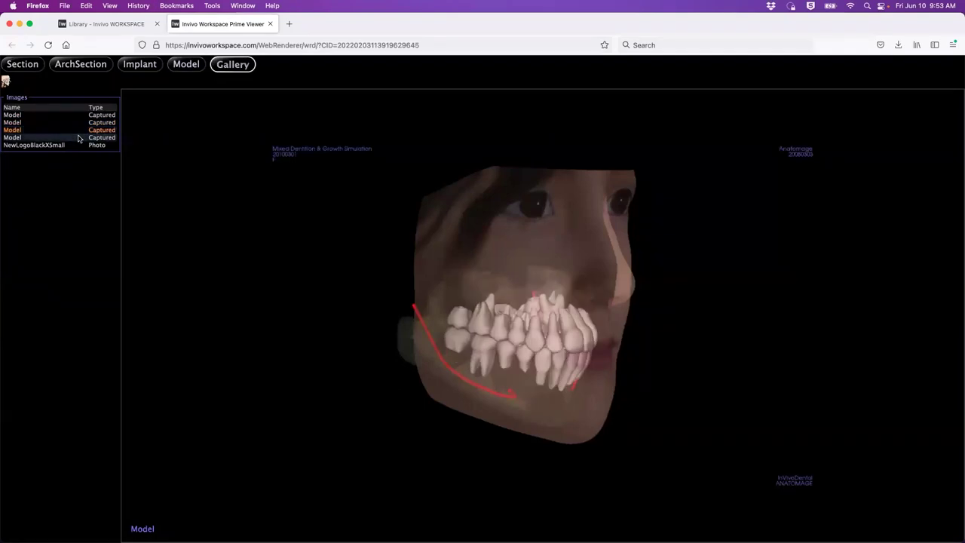
left_click(78, 138)
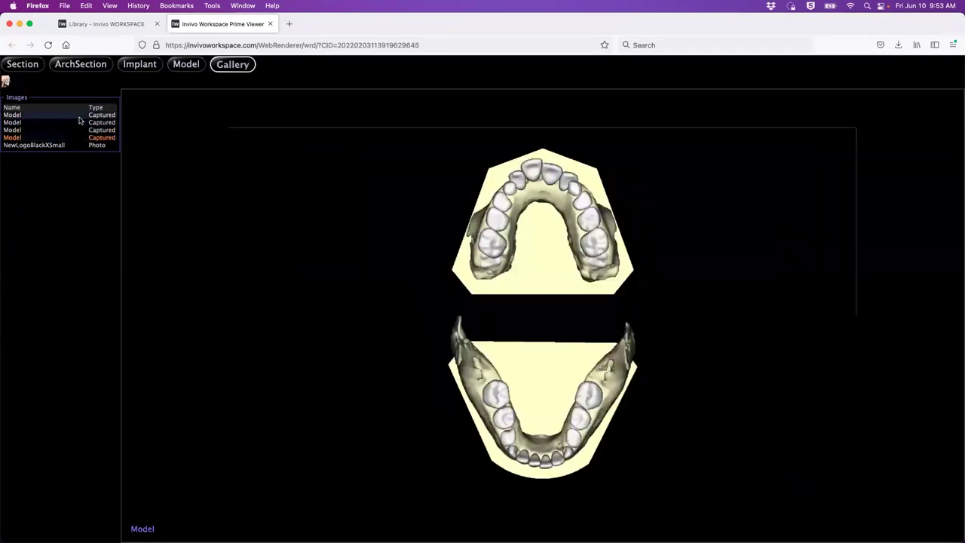
left_click(79, 117)
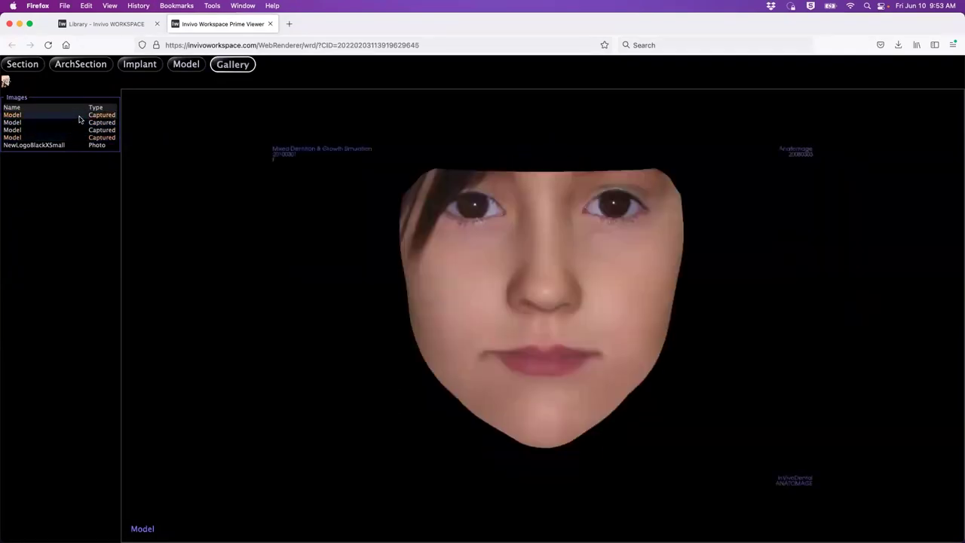
Minimize the browser, dismiss the notification panel, and switch to the presentation's Any Questions slide.
left_click(20, 25)
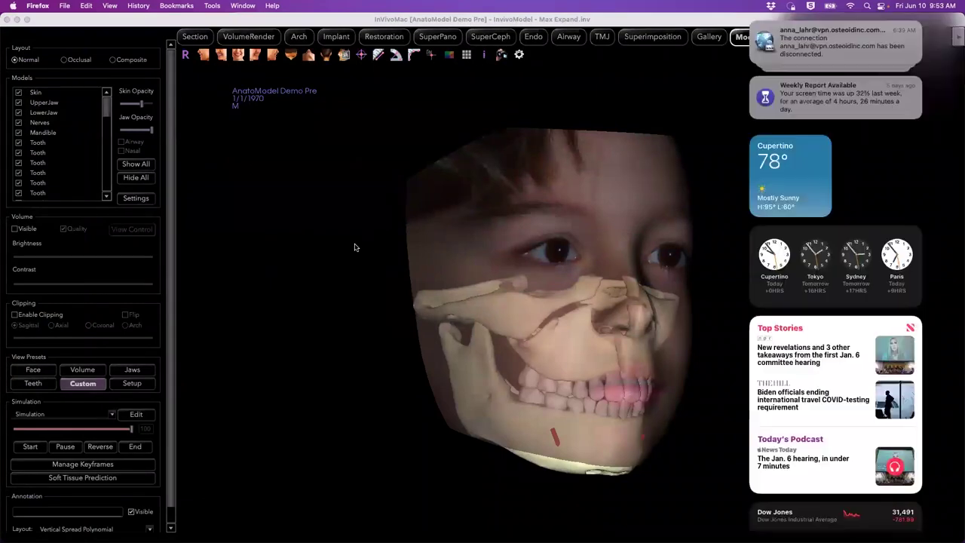
left_click(355, 247)
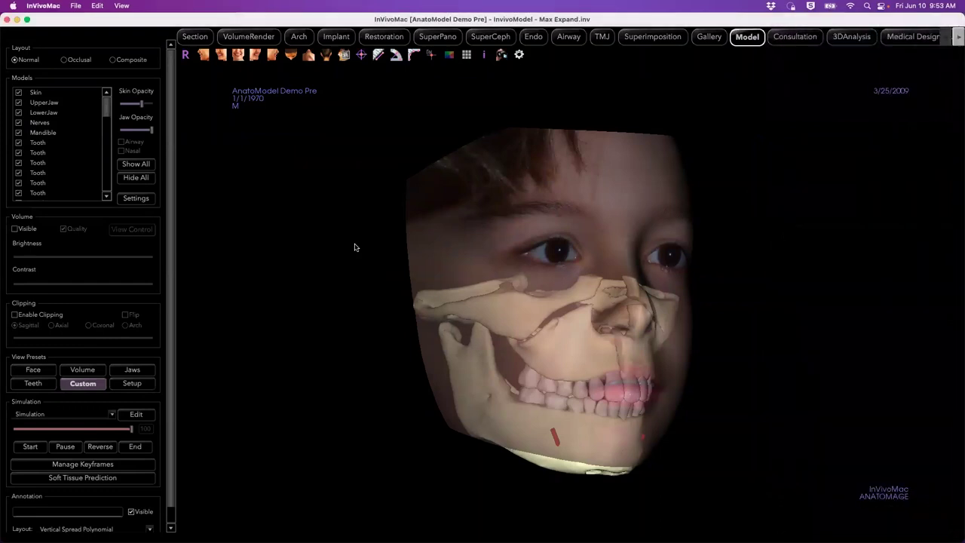
key("ctrl+Right")
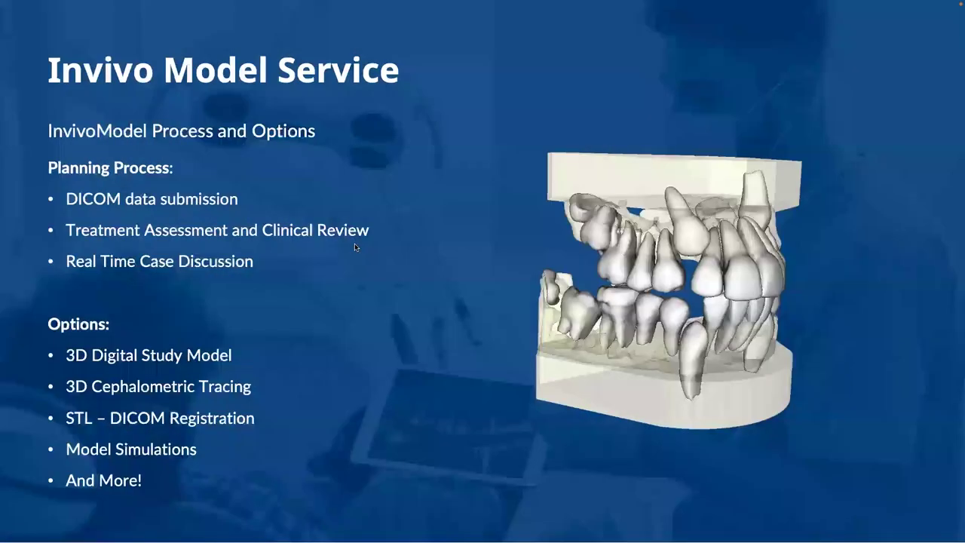
key("Right")
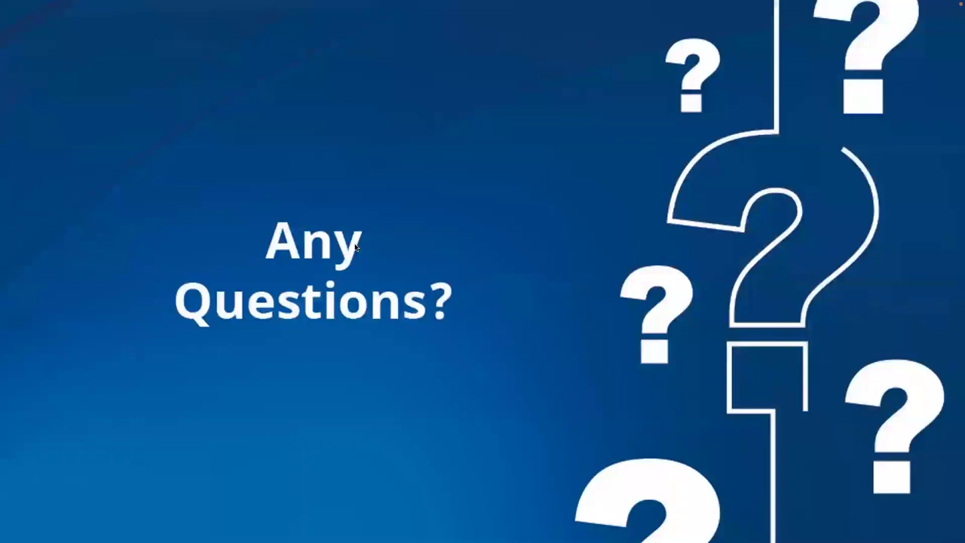